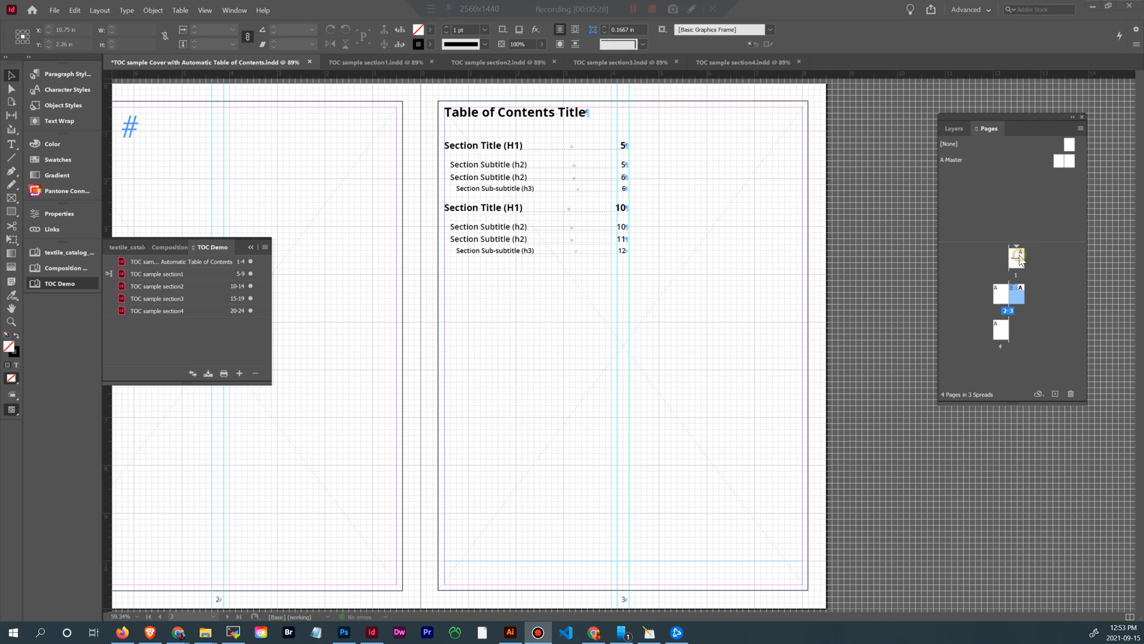
Step: Look over the cover page and the table of contents spread on pages 2-3
double_click(1016, 256)
double_click(1020, 298)
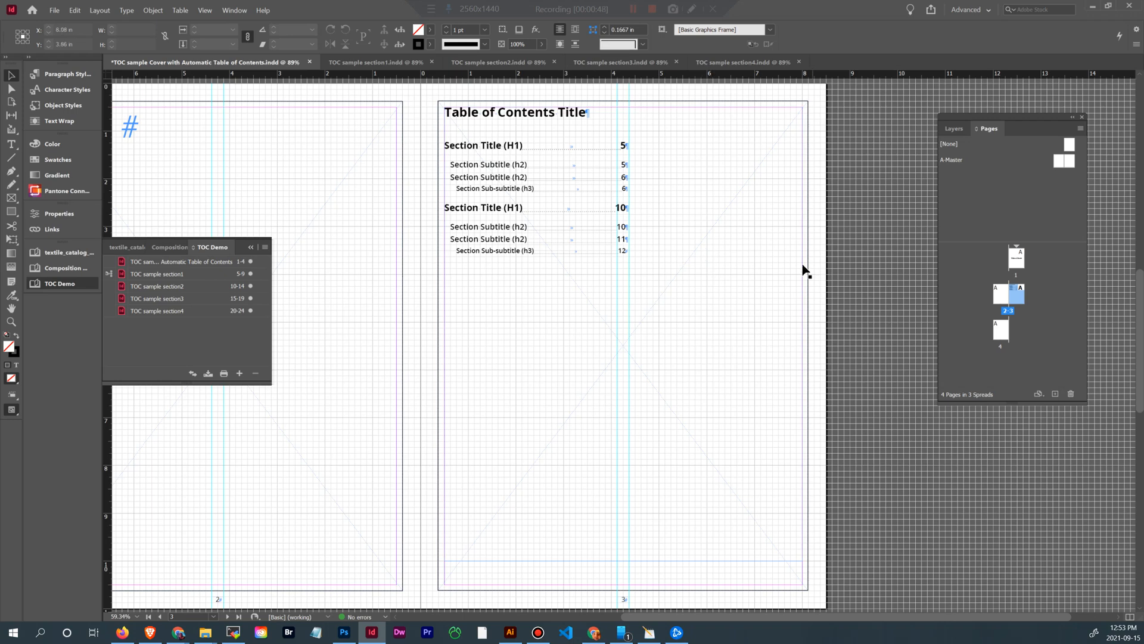
scroll(695, 261, down, 5)
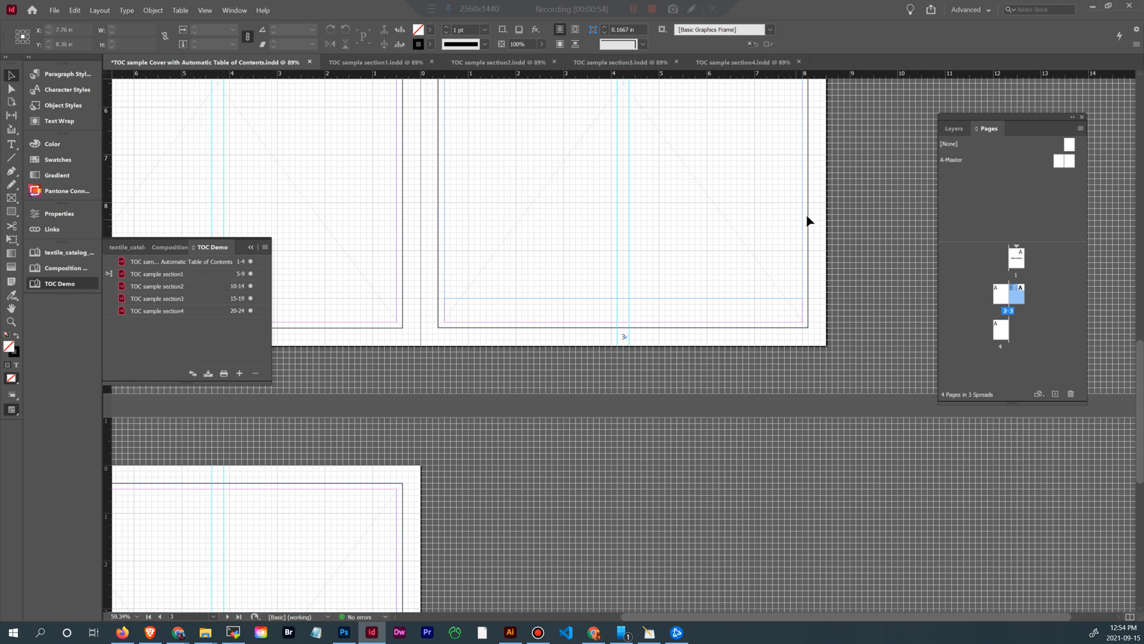
scroll(808, 221, up, 5)
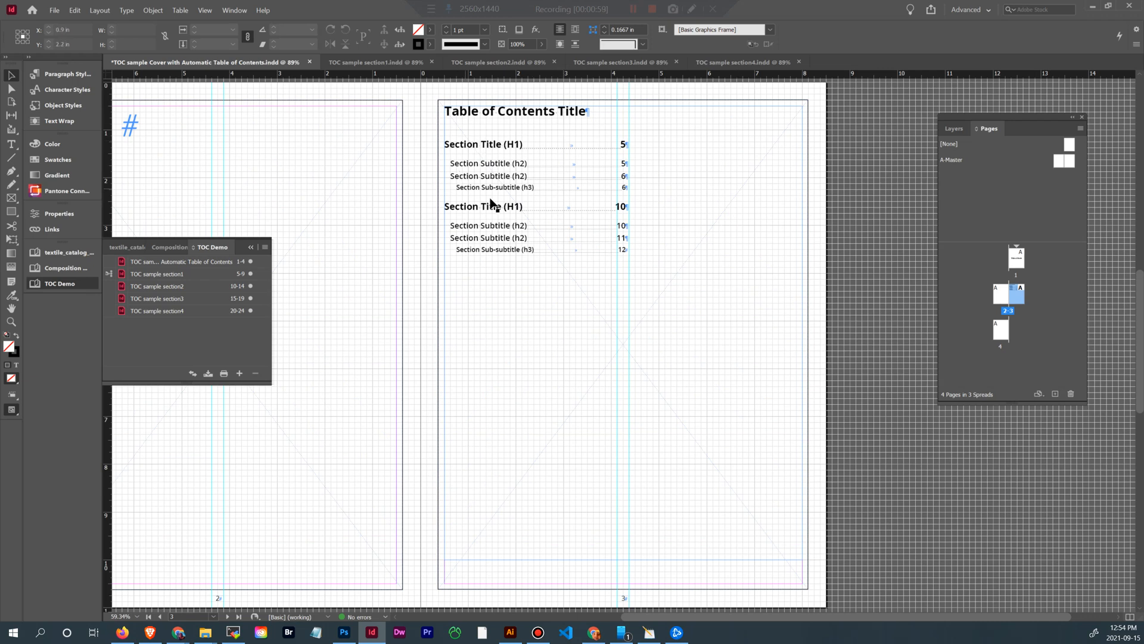
Step: Check which paragraph style is applied to the first Section Title (H1) entry in the table of contents
click(485, 148)
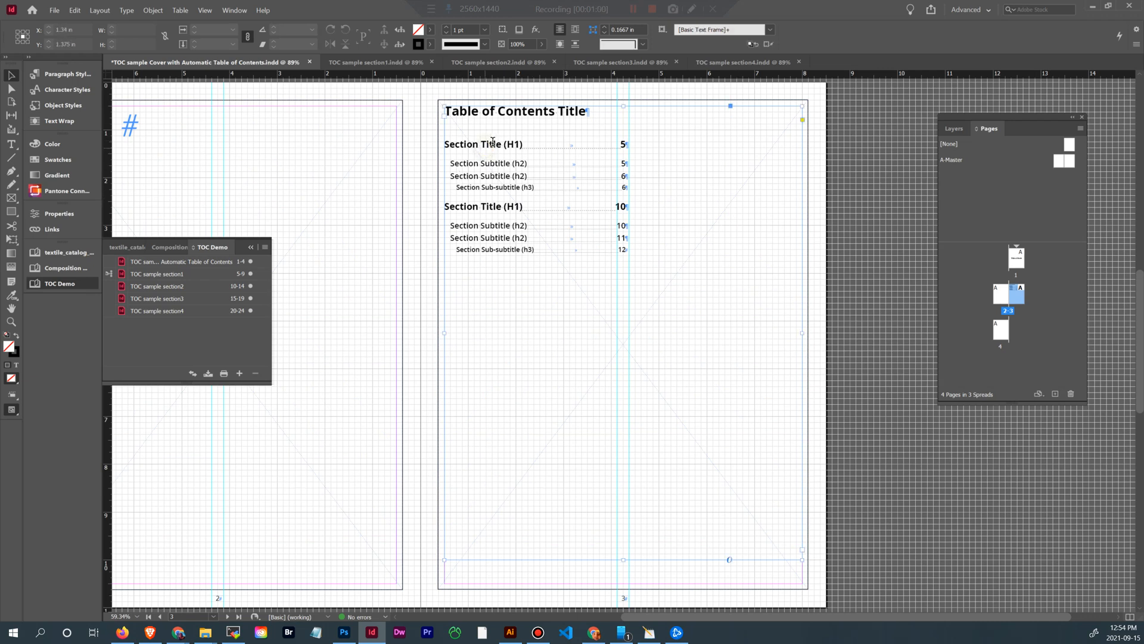
double_click(457, 145)
drag(460, 144, 507, 144)
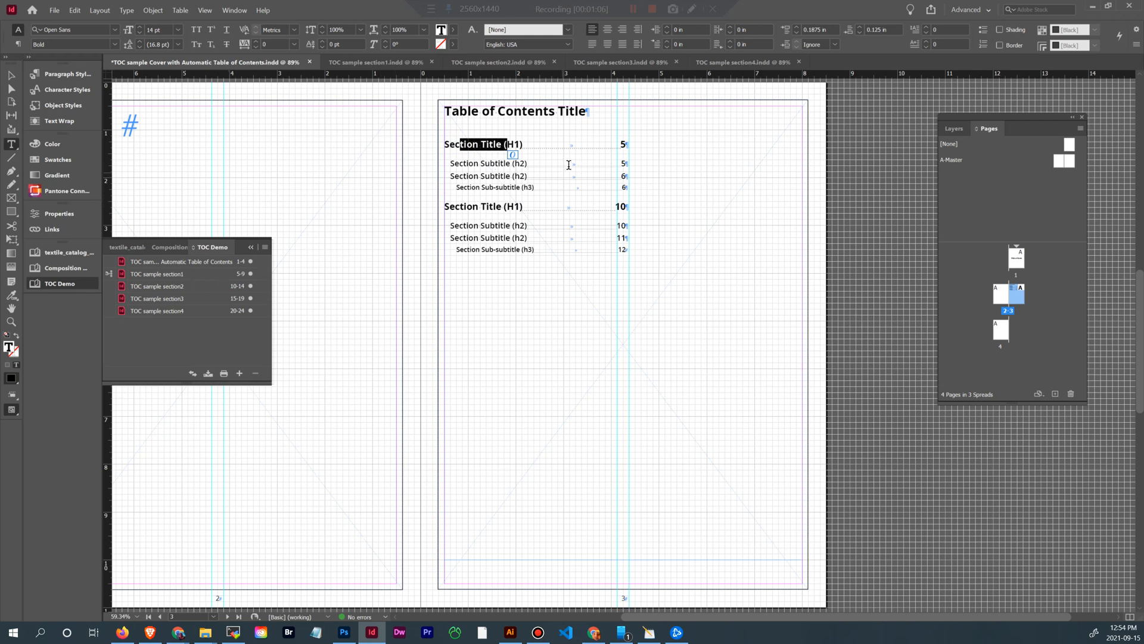
click(493, 145)
click(65, 73)
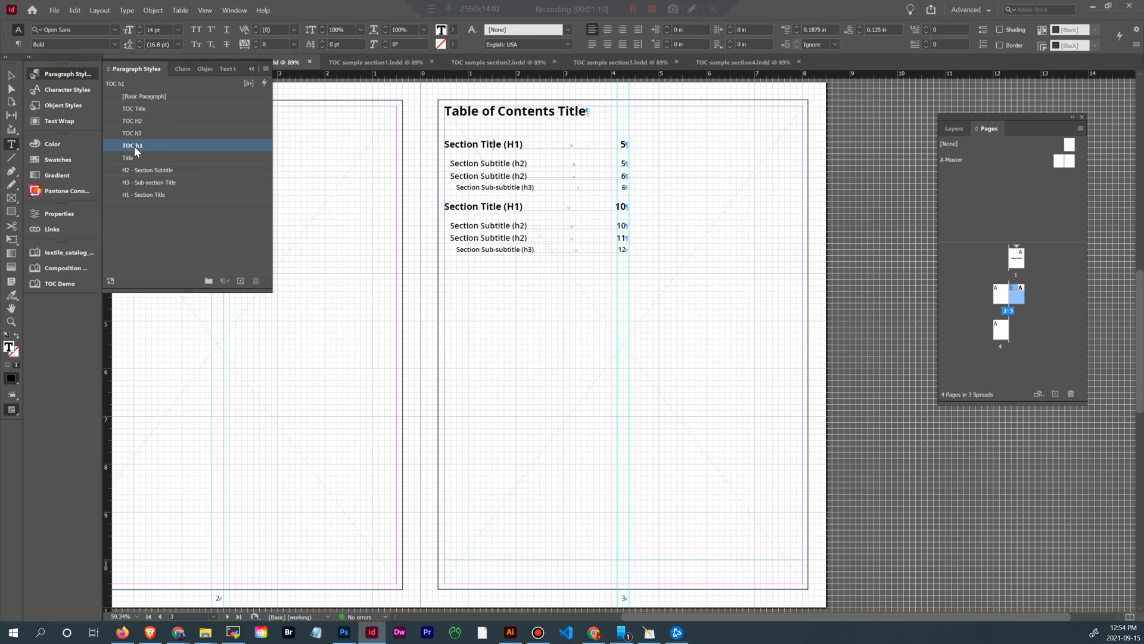
Step: Open TOC sample section1 from the TOC Demo book and examine its title, subtitle and sub-subsection headings through pages 5-9
click(55, 283)
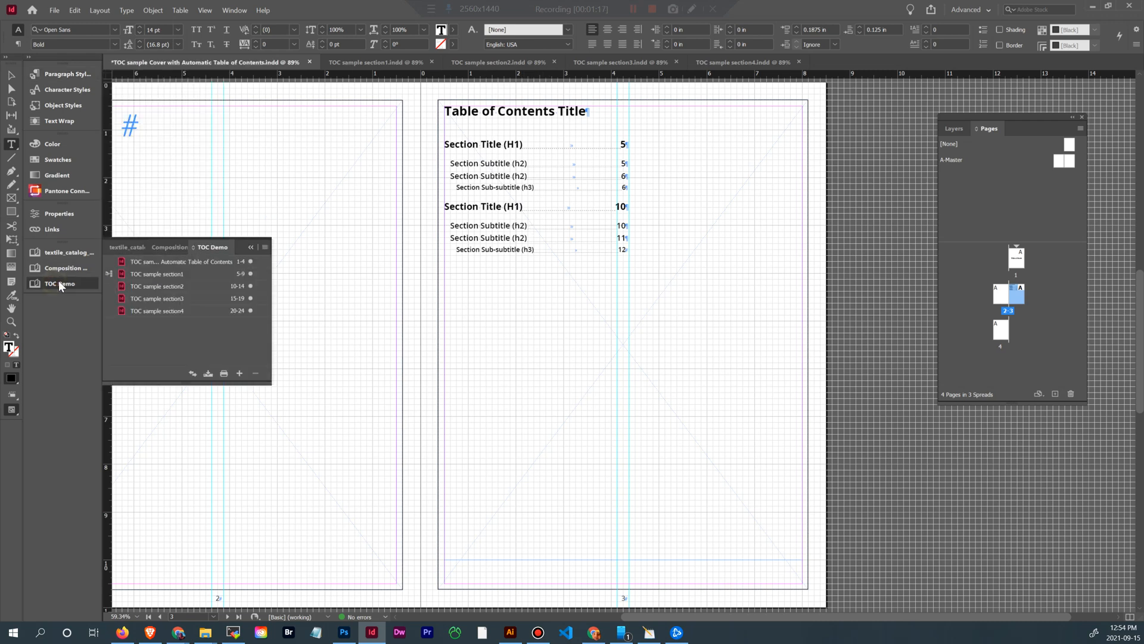
double_click(202, 275)
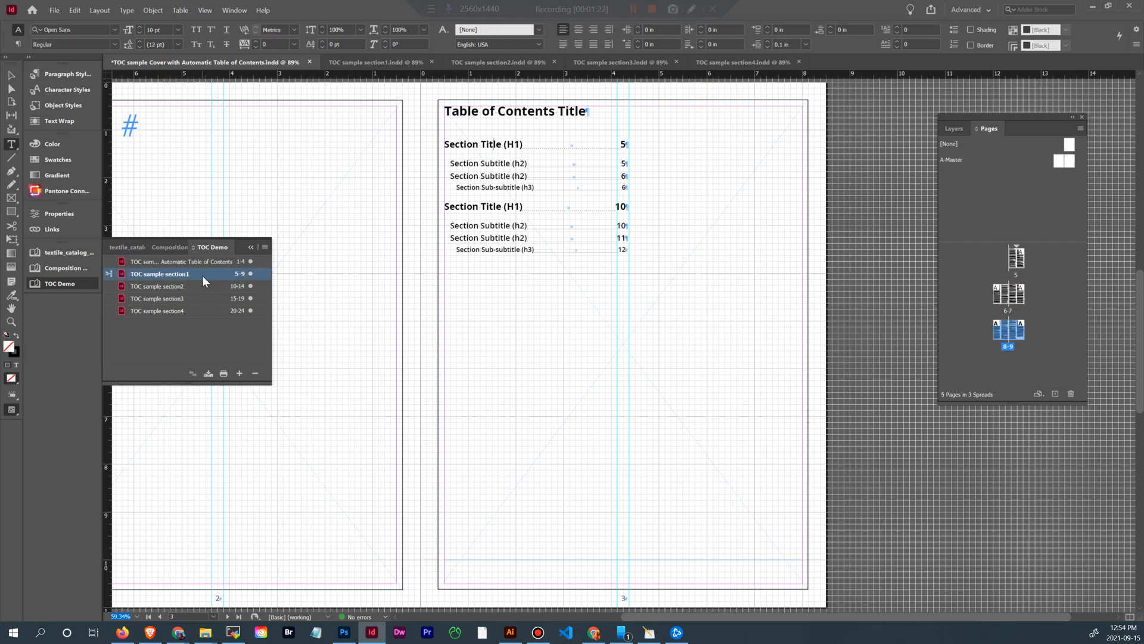
scroll(549, 278, down, 5)
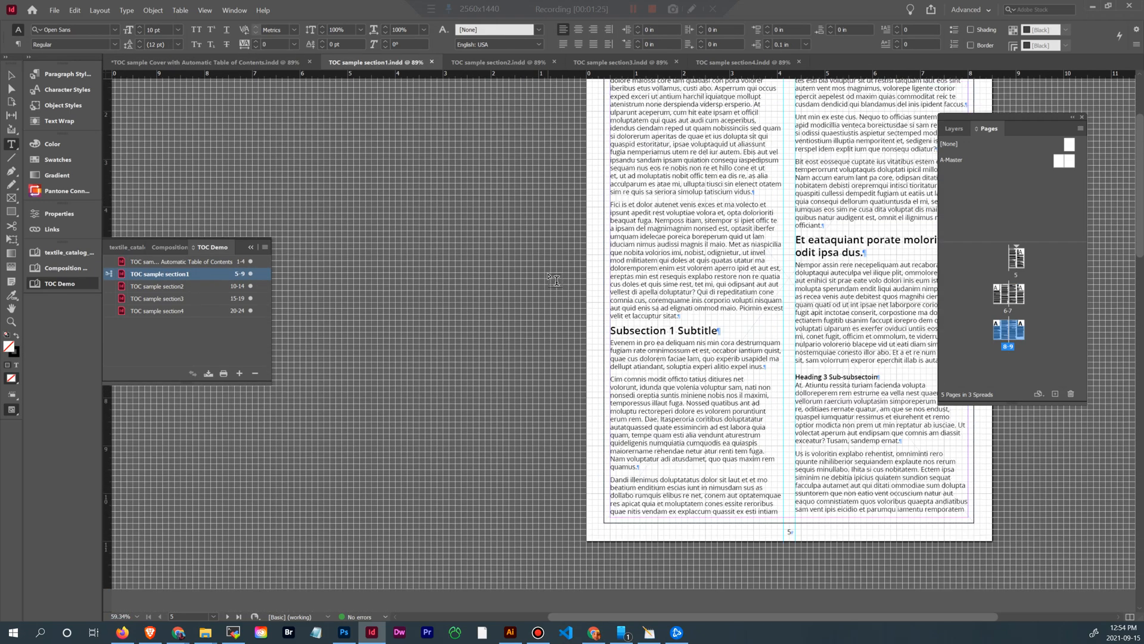
scroll(548, 278, down, 8)
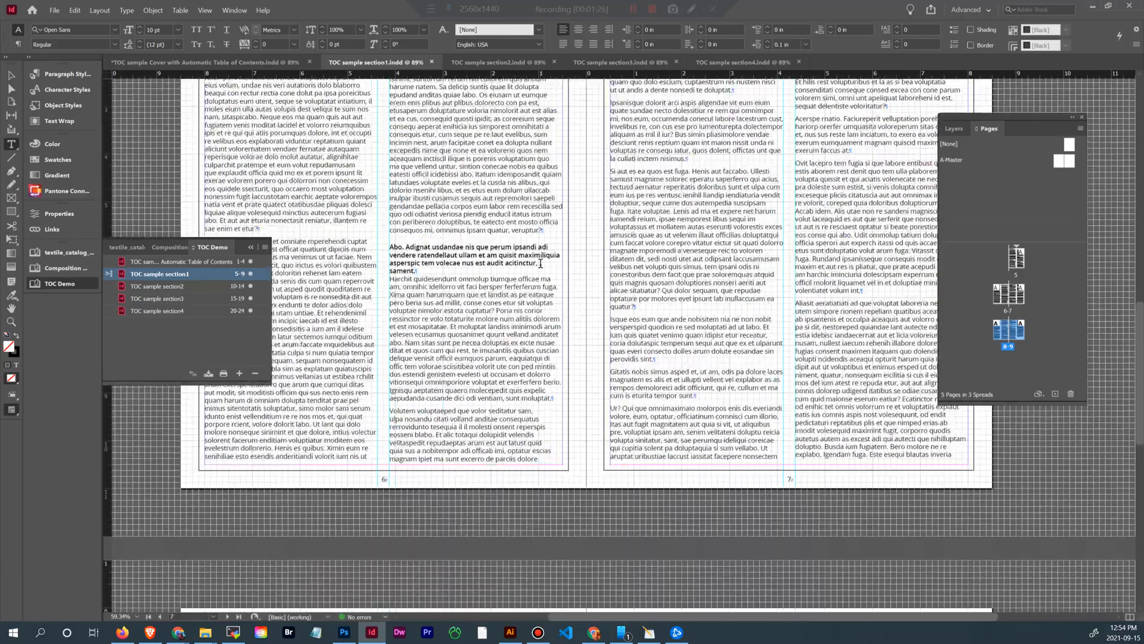
scroll(541, 263, up, 12)
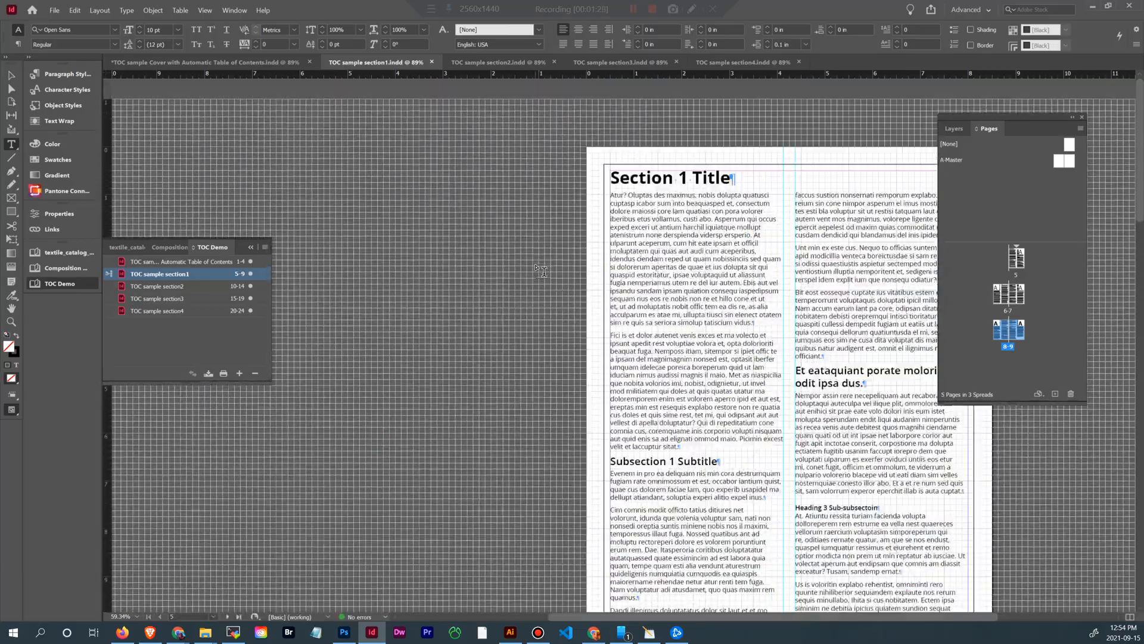
scroll(664, 280, down, 3)
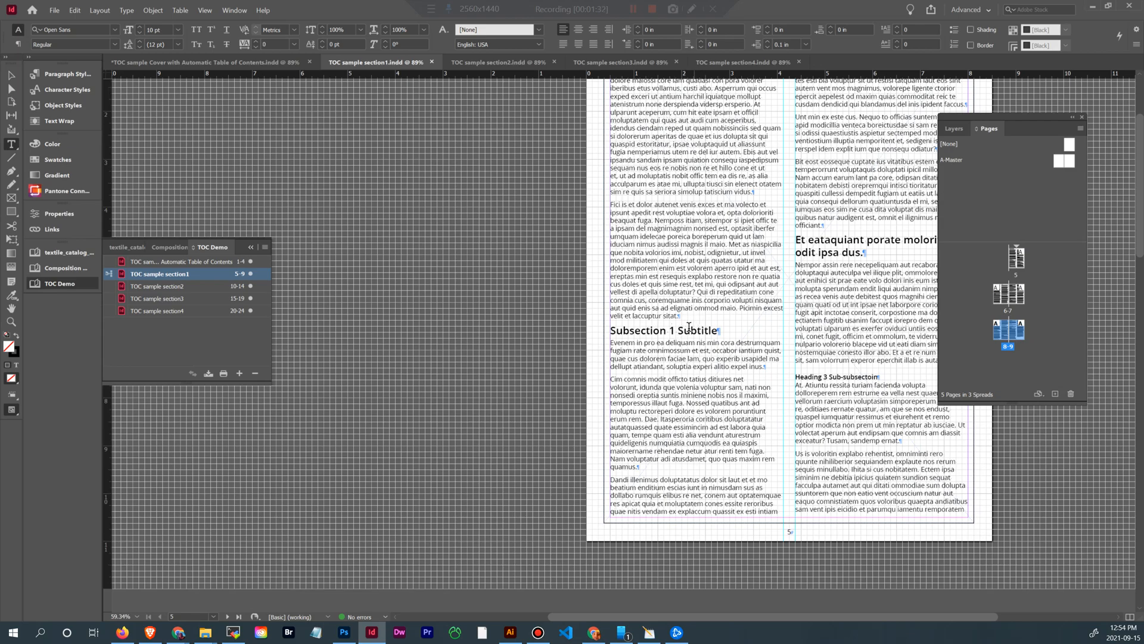
scroll(727, 352, down, 10)
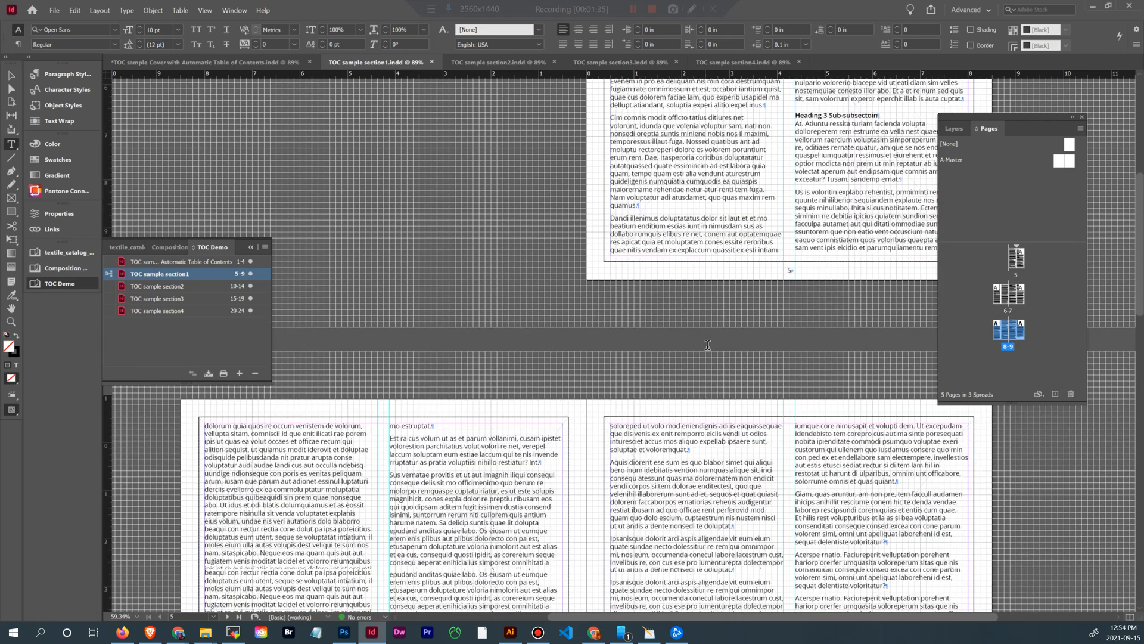
scroll(704, 323, down, 4)
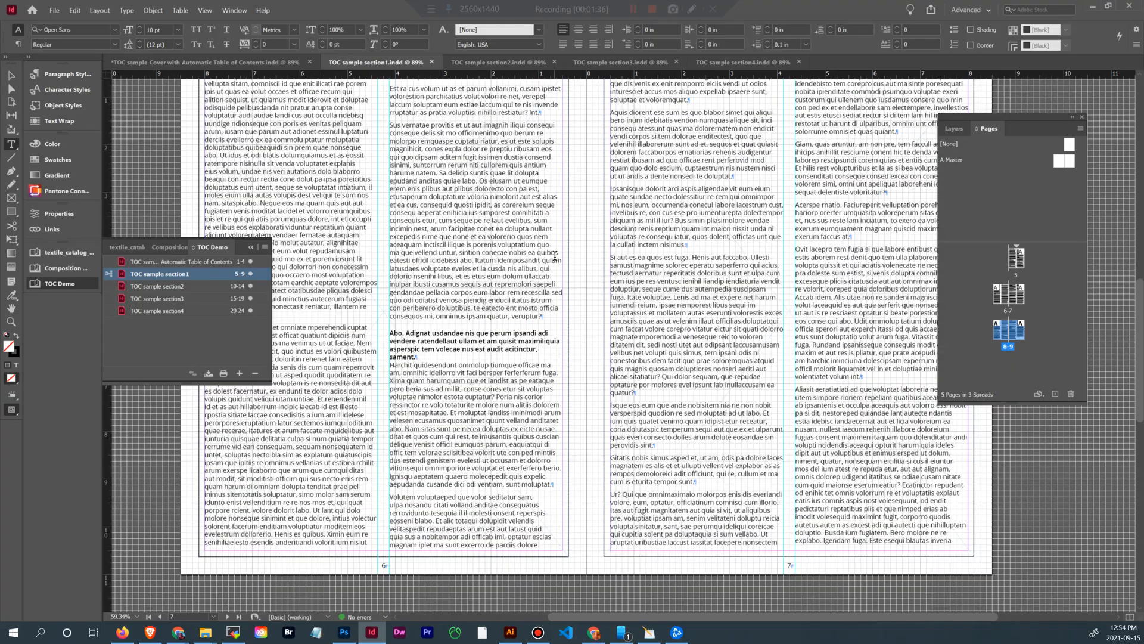
scroll(446, 232, down, 12)
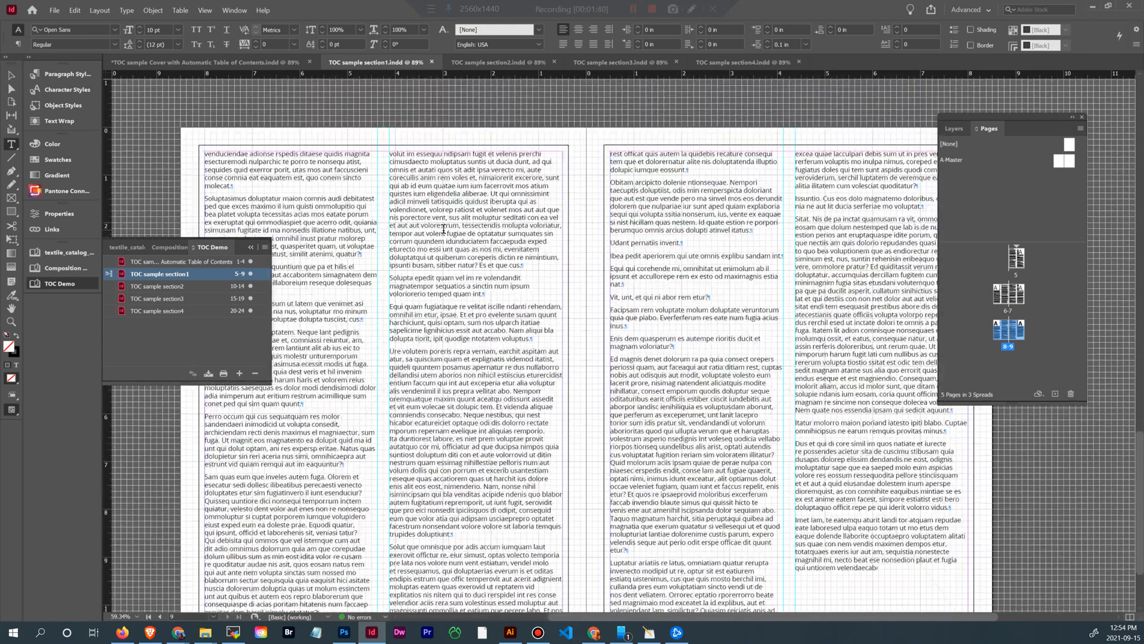
scroll(443, 231, down, 1)
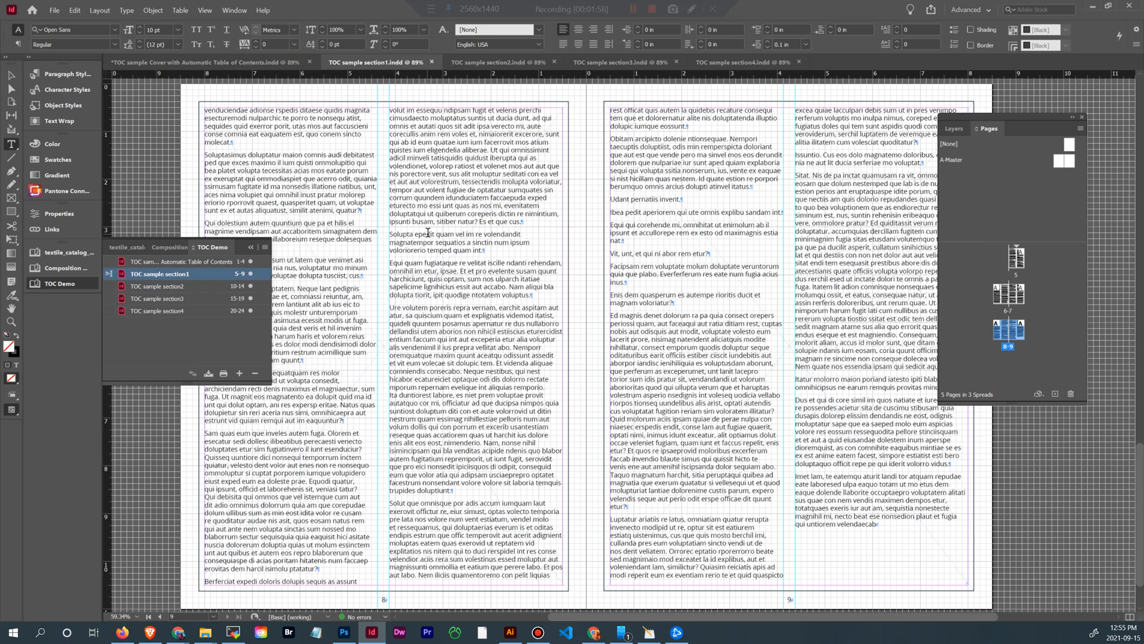
click(99, 10)
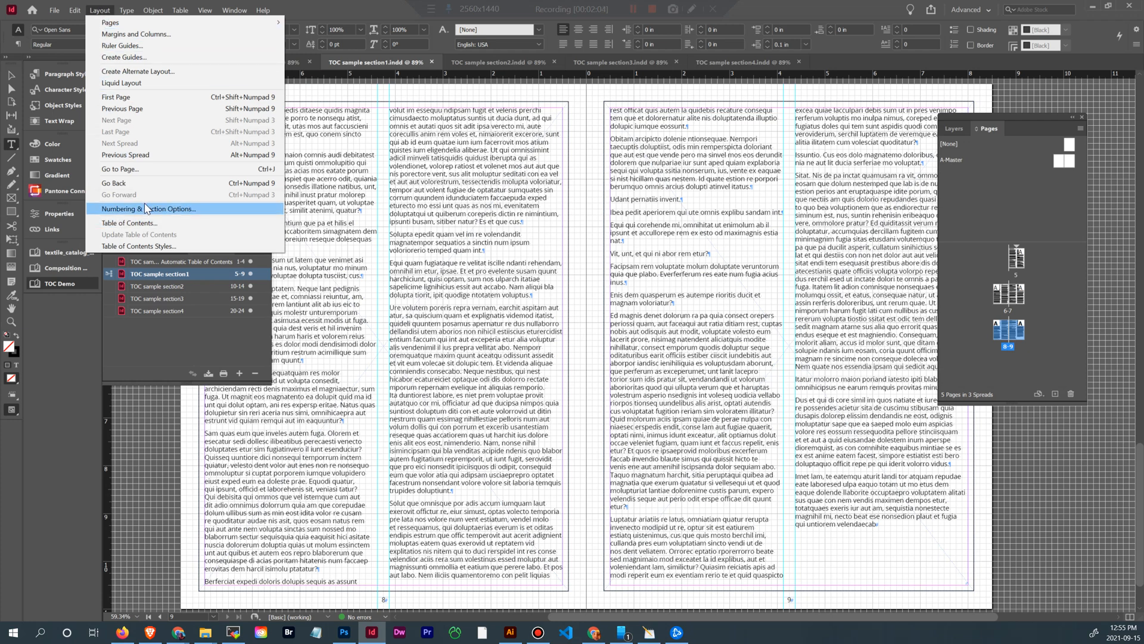
click(101, 9)
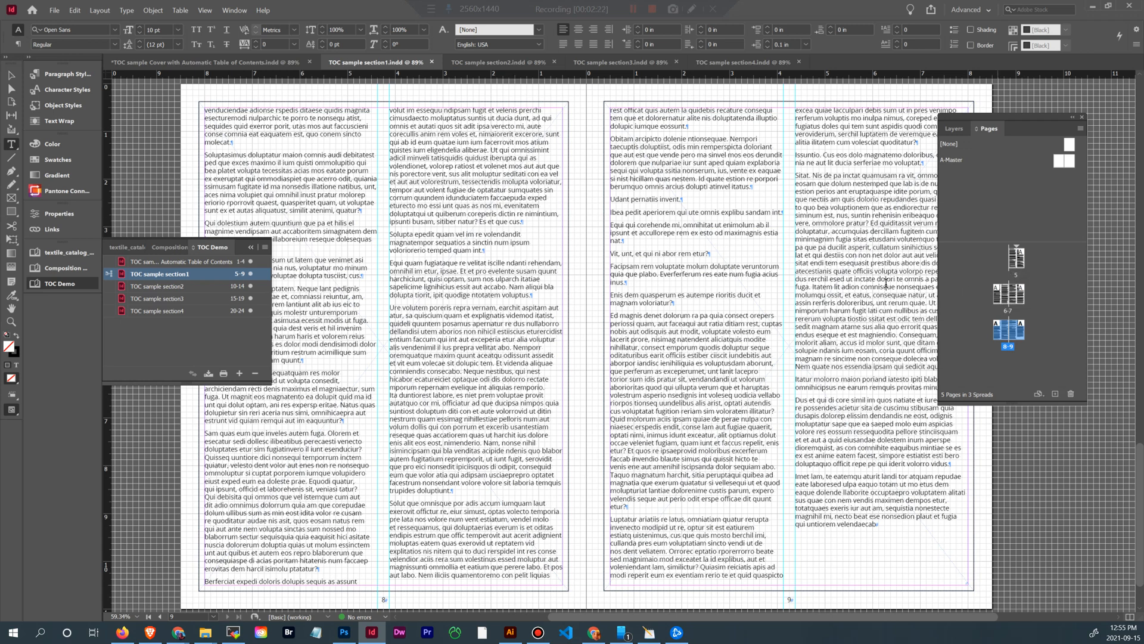
Step: Revisit the table of contents document and check the document numbering options of TOC sample section1 and section2, leaving both dialogs without changes
click(222, 262)
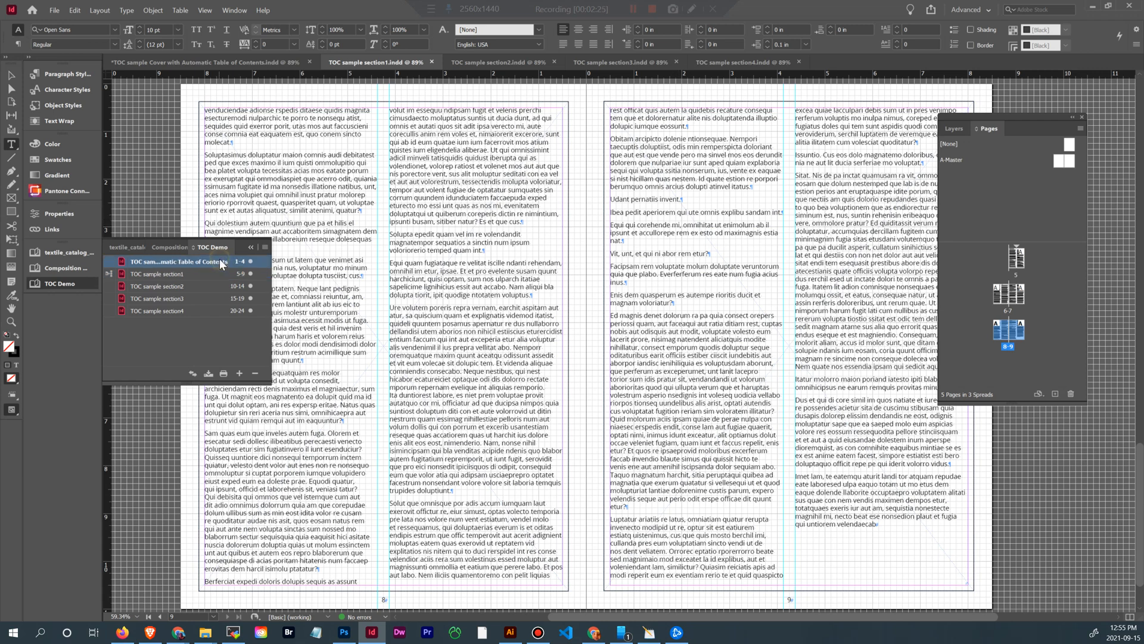
double_click(209, 260)
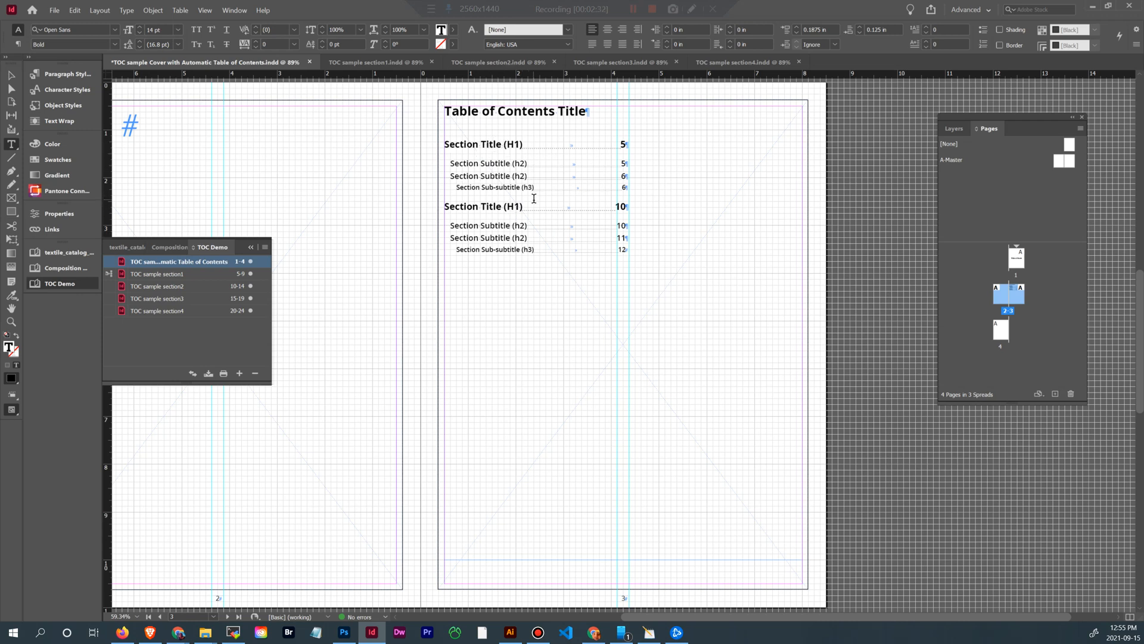
click(238, 276)
double_click(238, 276)
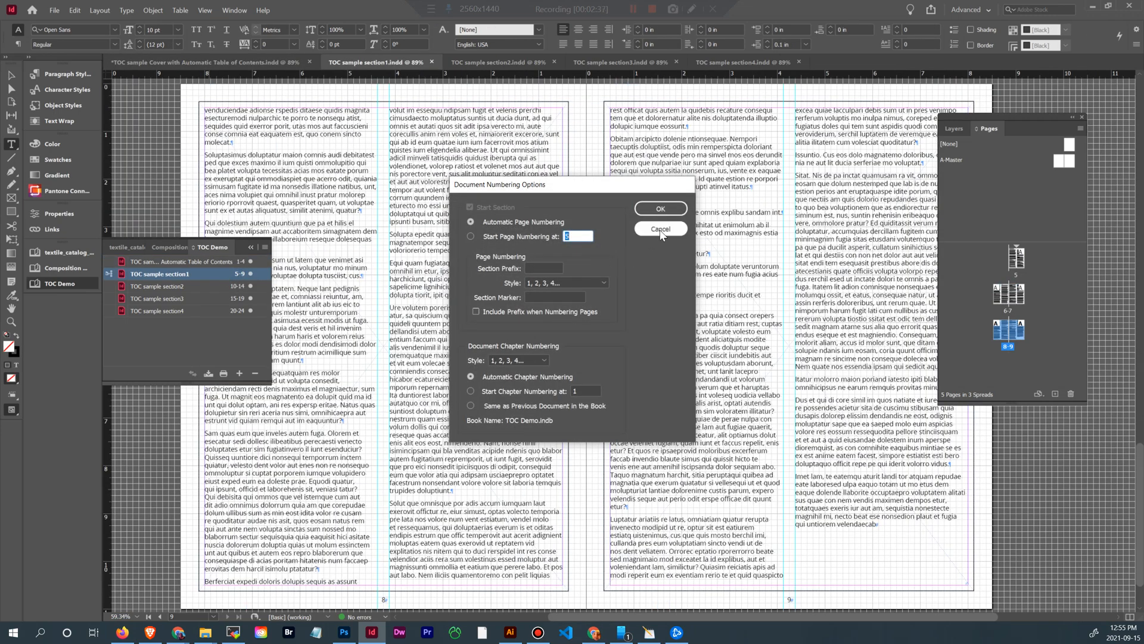
click(661, 230)
double_click(230, 287)
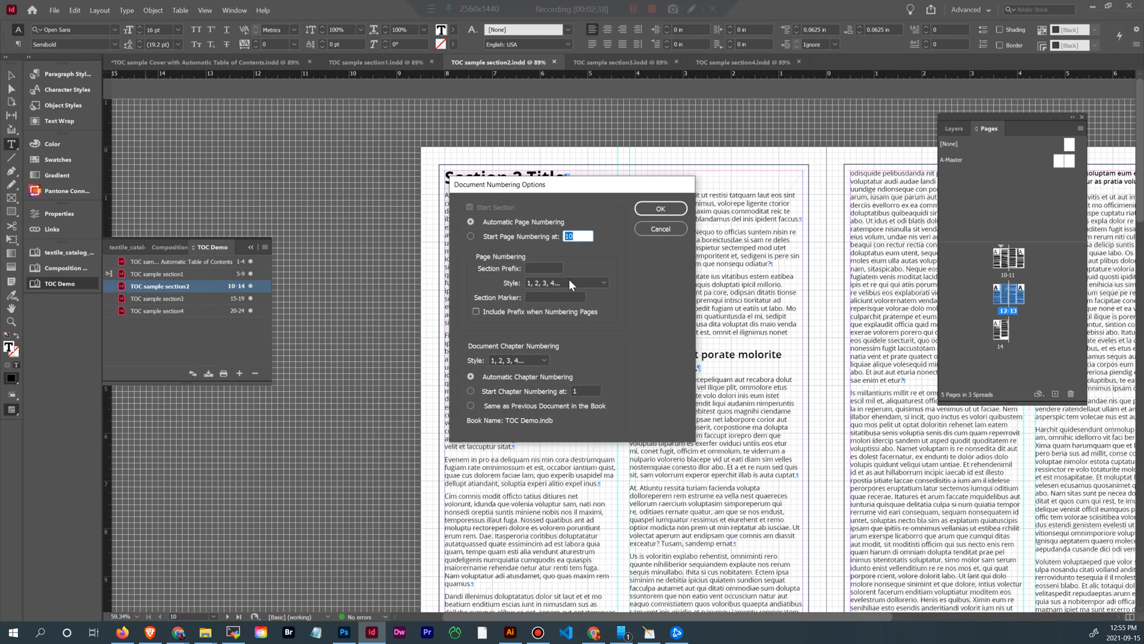
click(659, 229)
Step: Highlight the Section 2 Title and the "Et eataquiant porate molorite odit ipsa dus." subheading in TOC sample section2 to examine them
drag(499, 177, 569, 178)
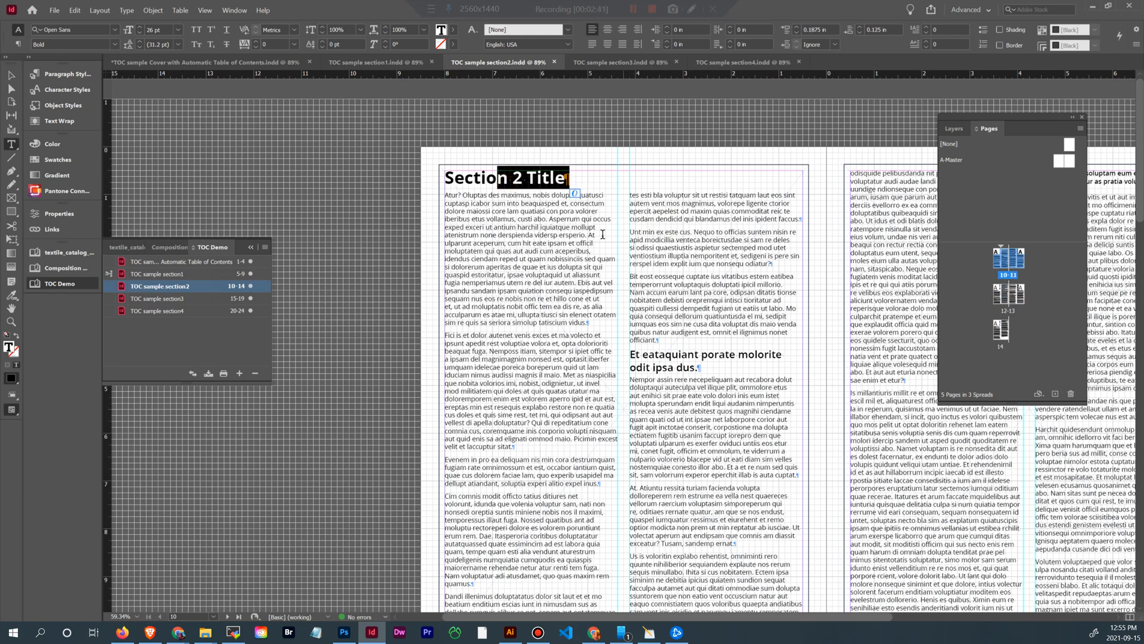
drag(649, 352, 701, 368)
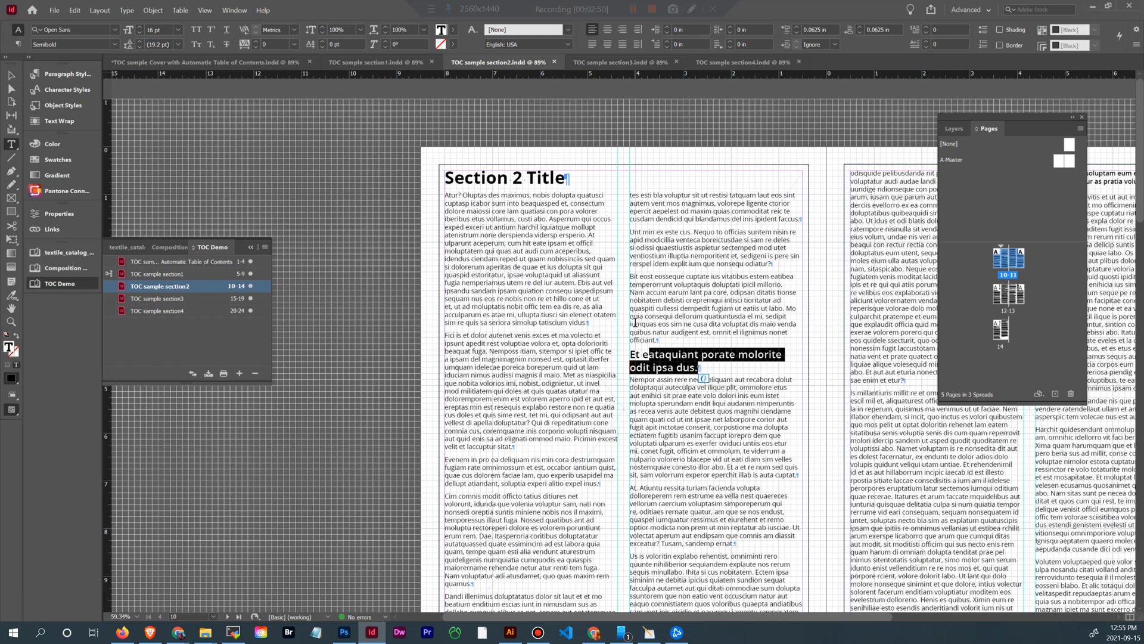
click(222, 342)
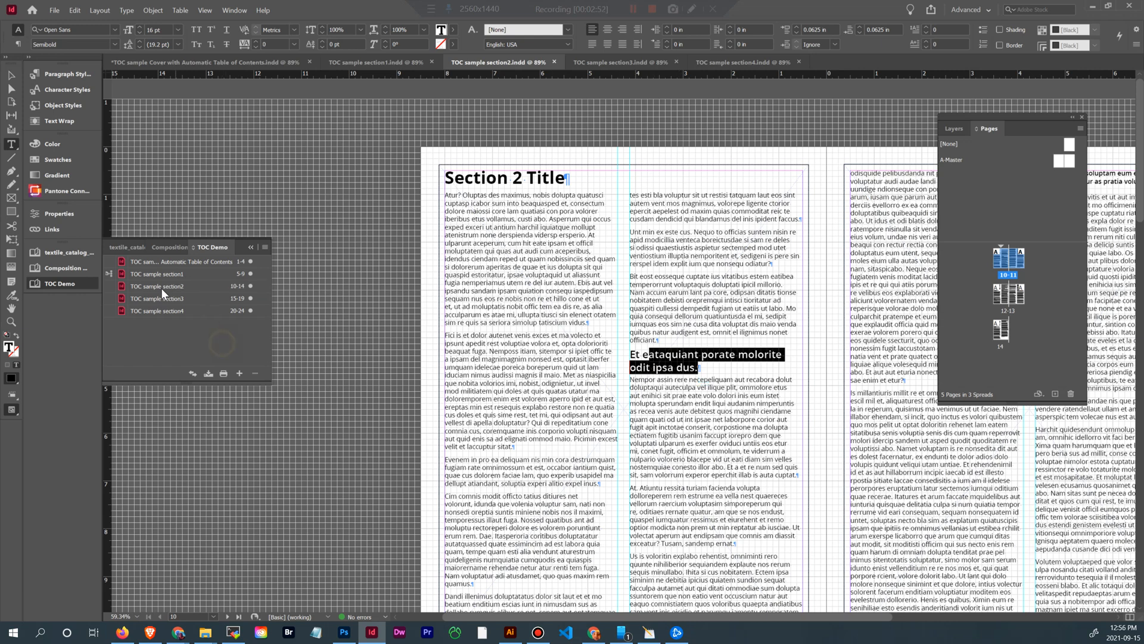
Step: Return to the table of contents document and check the paragraph styles of its title and its H1, h2 and h3 entries
double_click(175, 263)
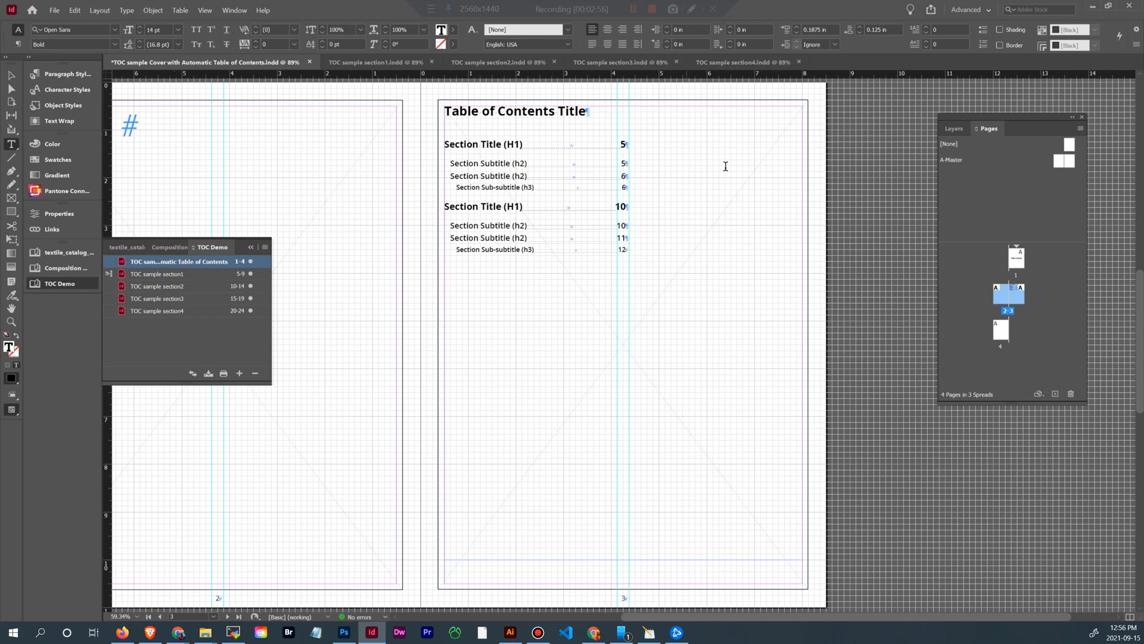
drag(460, 111, 646, 241)
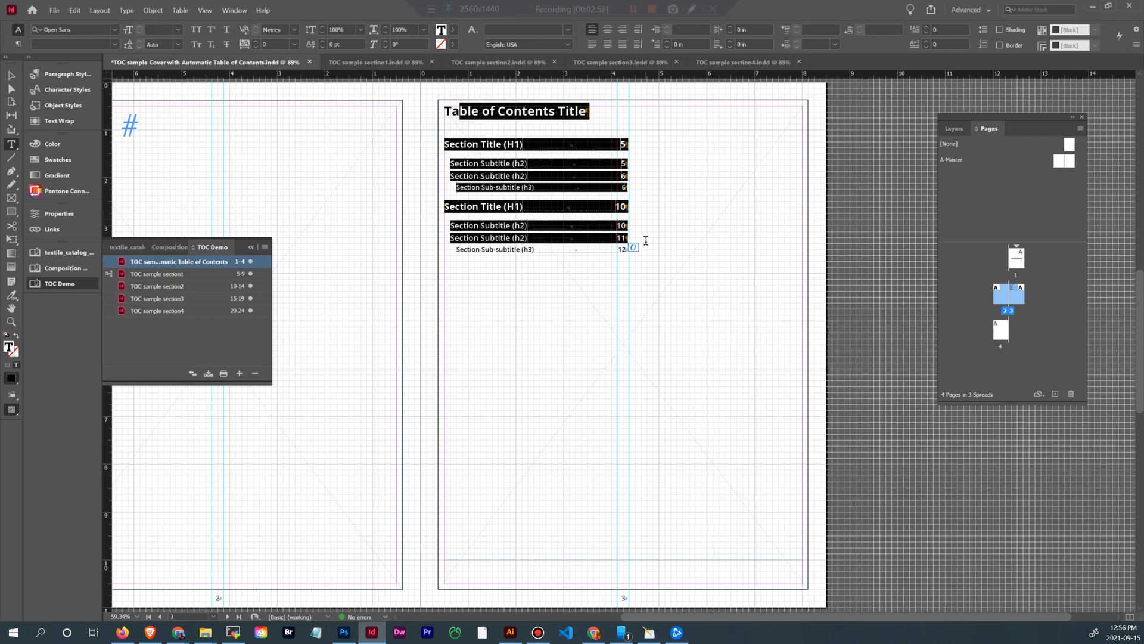
click(72, 76)
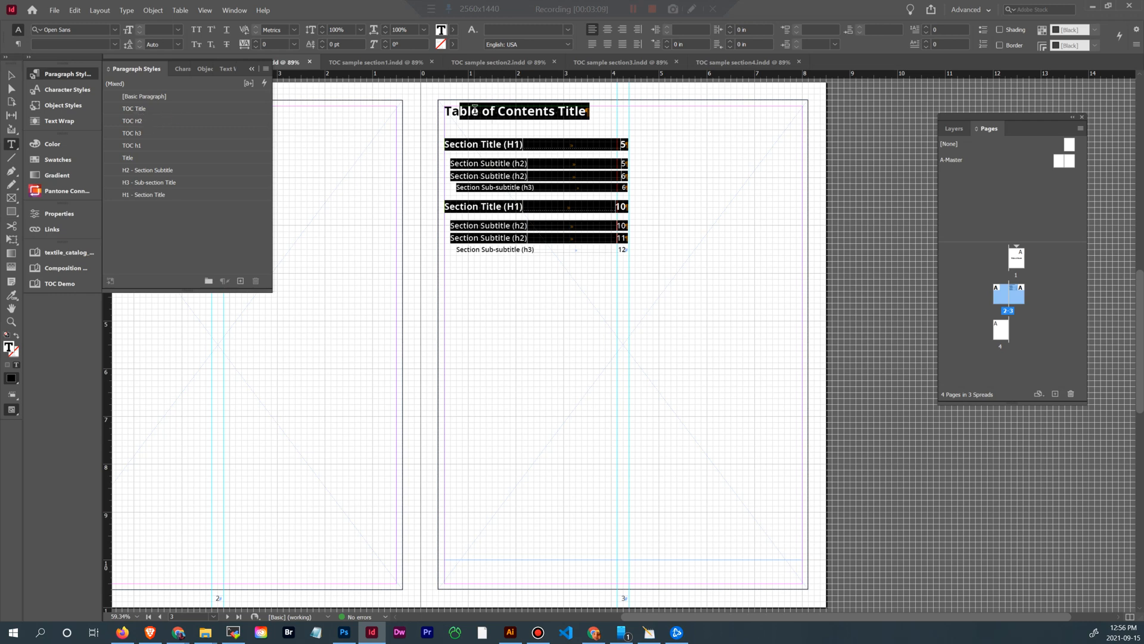
drag(460, 111, 528, 112)
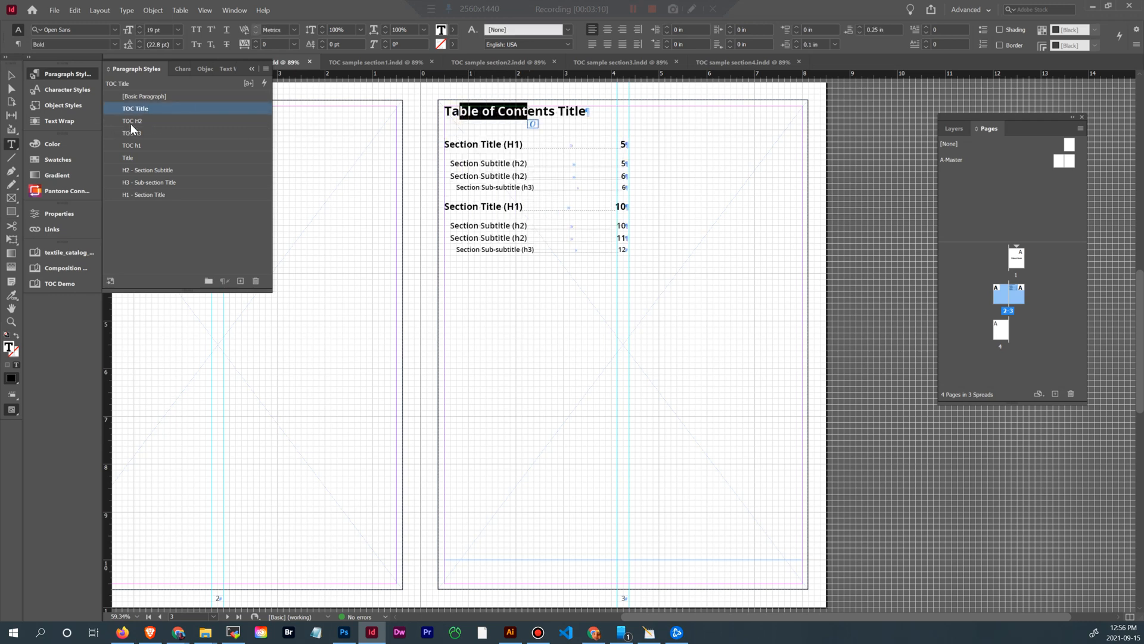
click(477, 144)
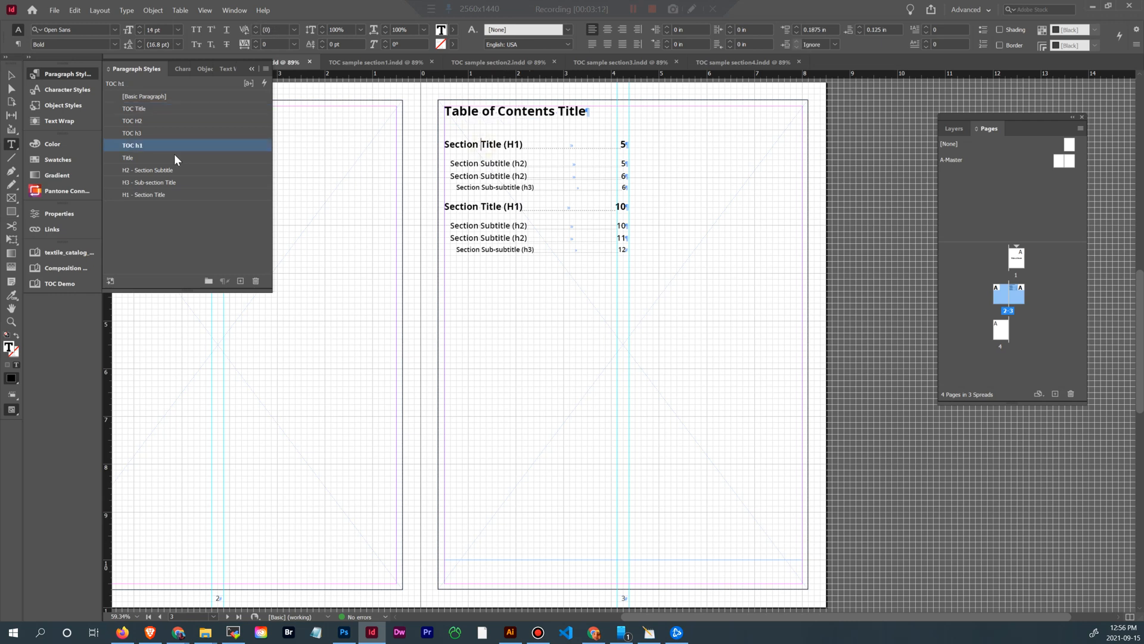
click(489, 163)
click(495, 188)
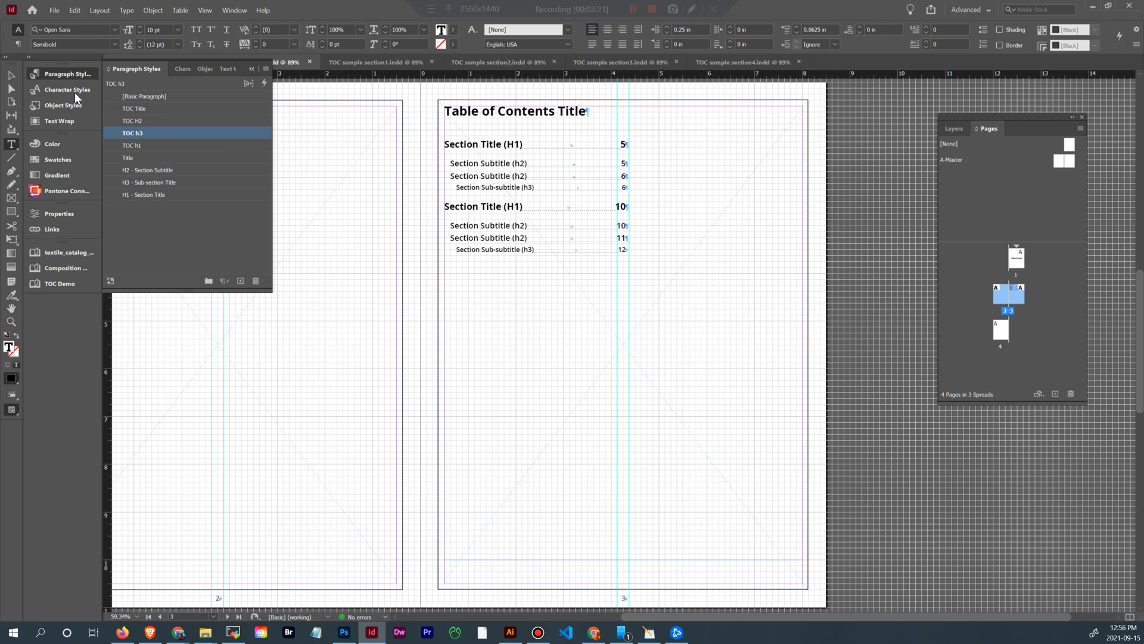
Step: Delete the text frame holding the sample table of contents on page 3
click(12, 76)
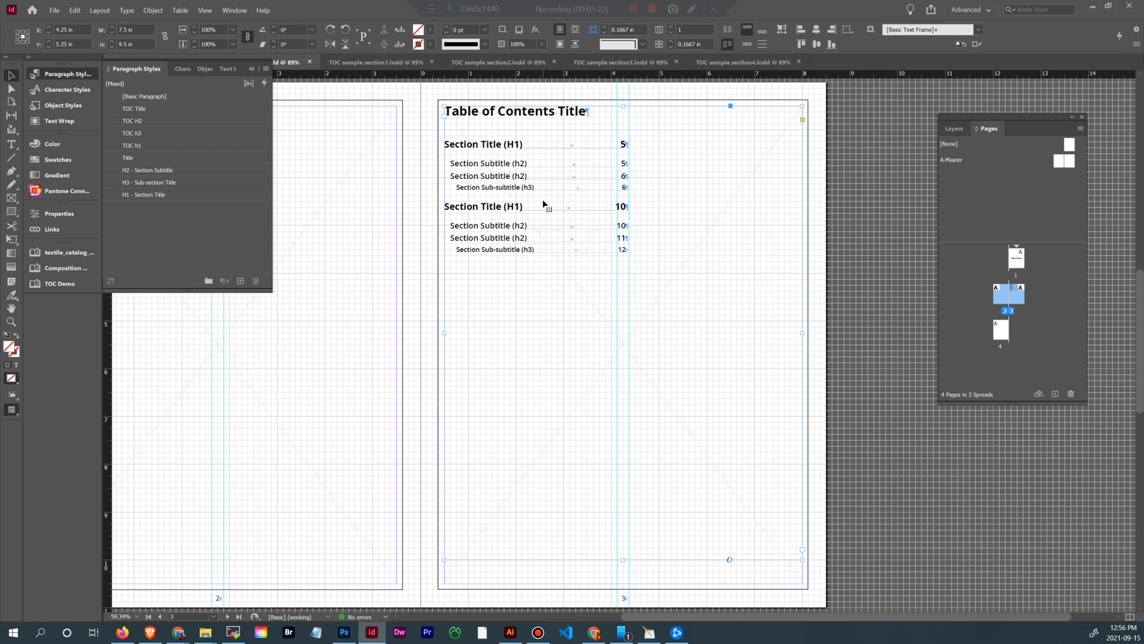
key(Delete)
Step: Open the table of contents settings, look at the available TOC styles, and include the book documents
click(99, 11)
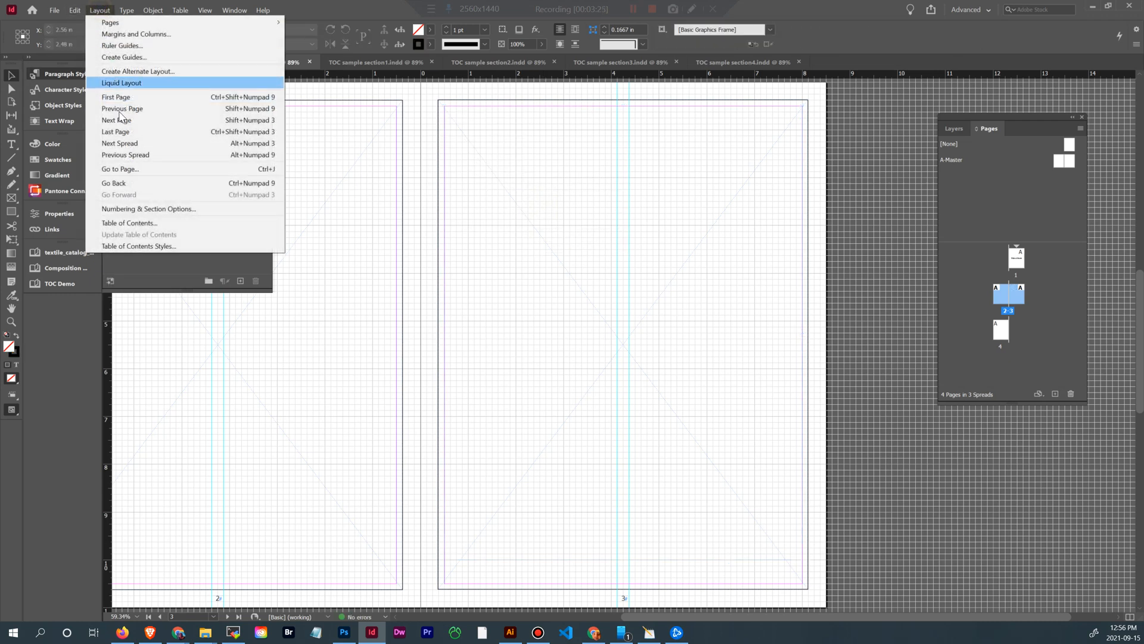
click(145, 223)
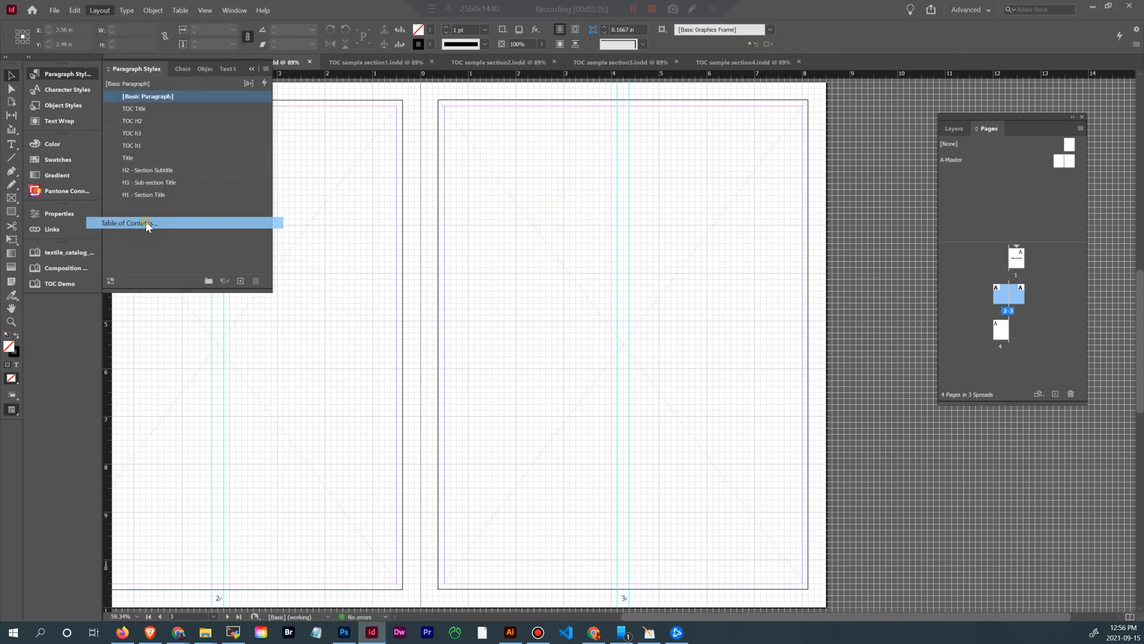
drag(407, 239, 539, 156)
click(512, 173)
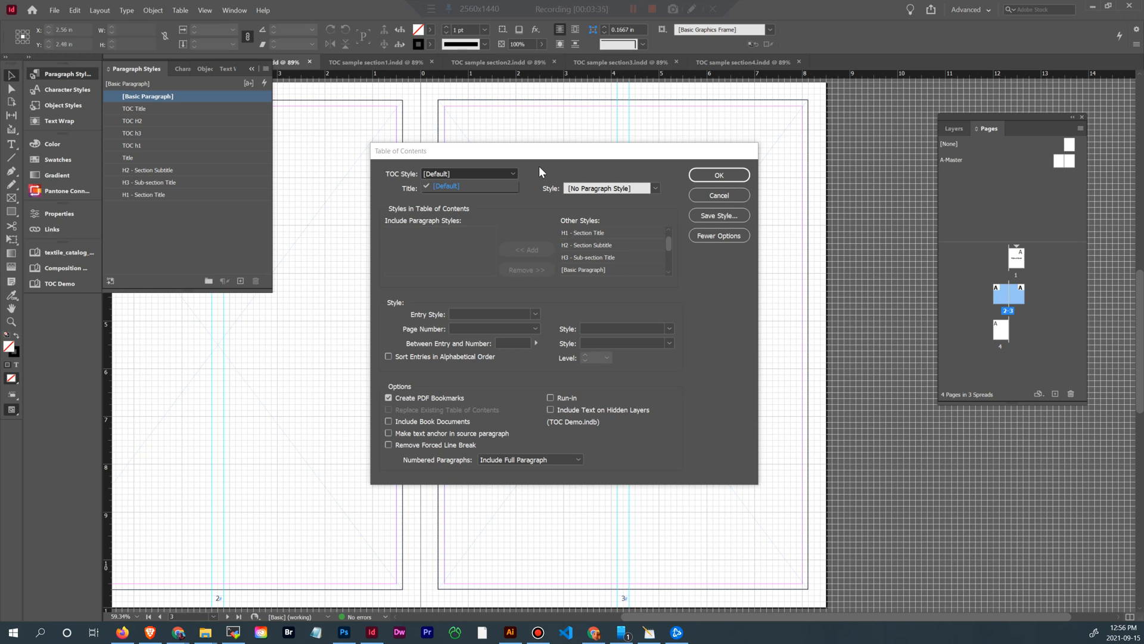
click(540, 167)
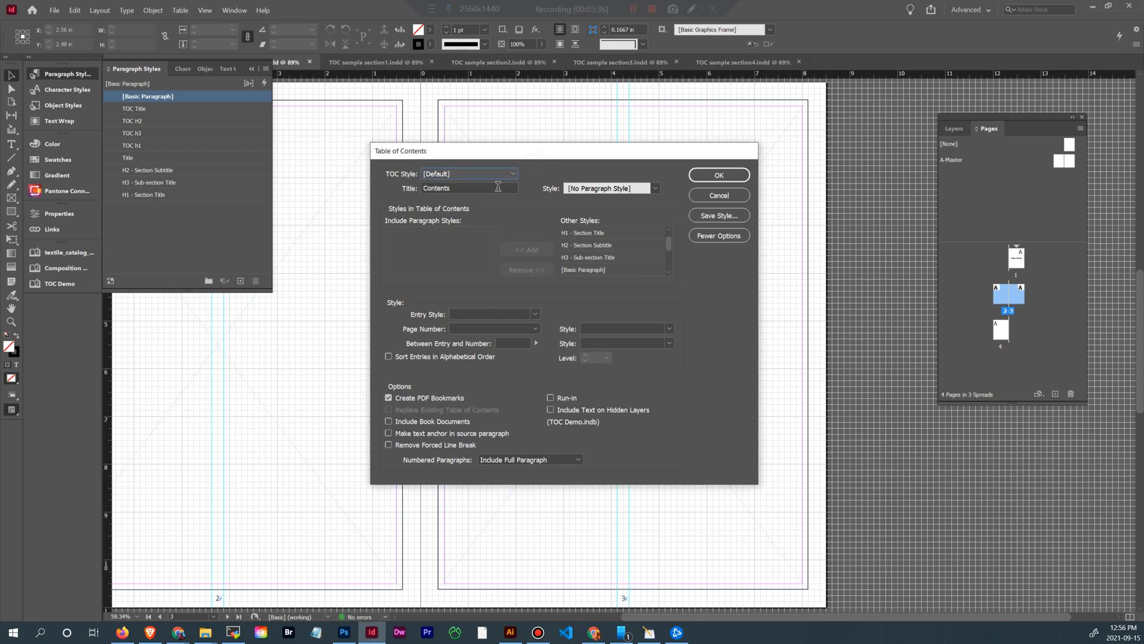
click(388, 421)
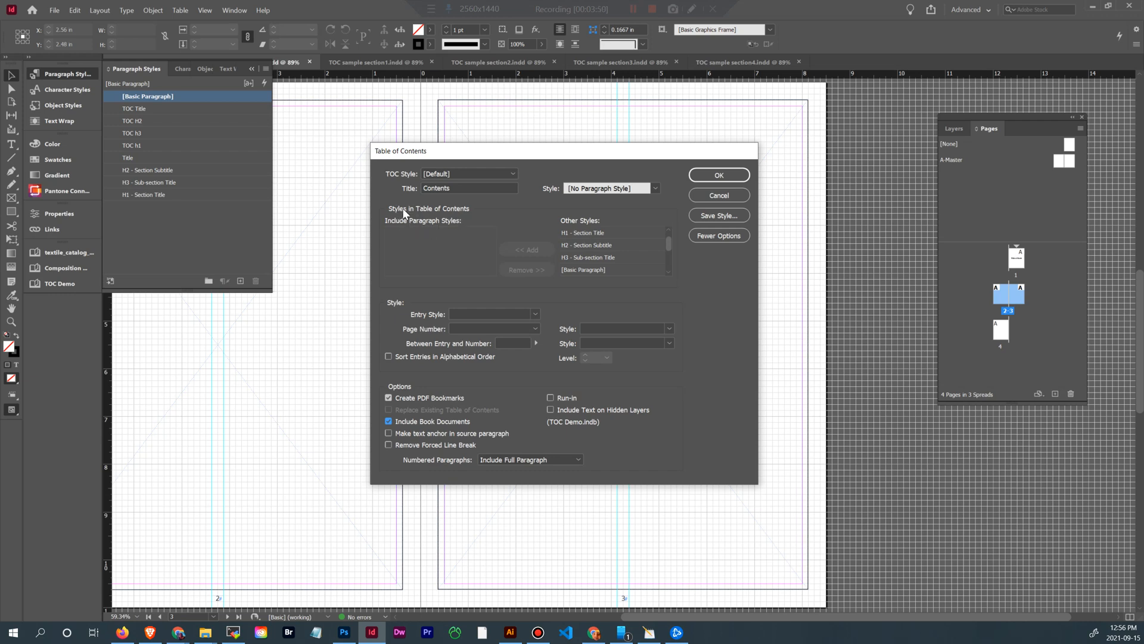
Step: Include the paragraph styles H1 - Section Title, H2 - Section Subtitle and H3 - Sub-section Title in the table of contents
click(397, 224)
mouse_move(668, 245)
mouse_down()
mouse_move(670, 263)
mouse_move(665, 237)
mouse_up()
click(607, 244)
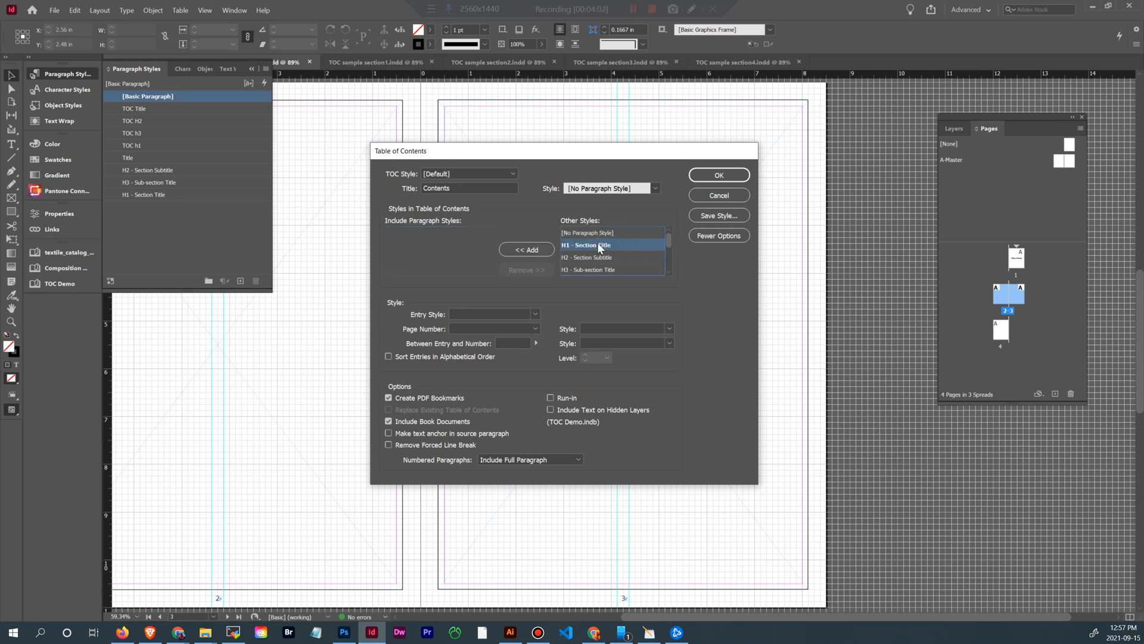
click(533, 251)
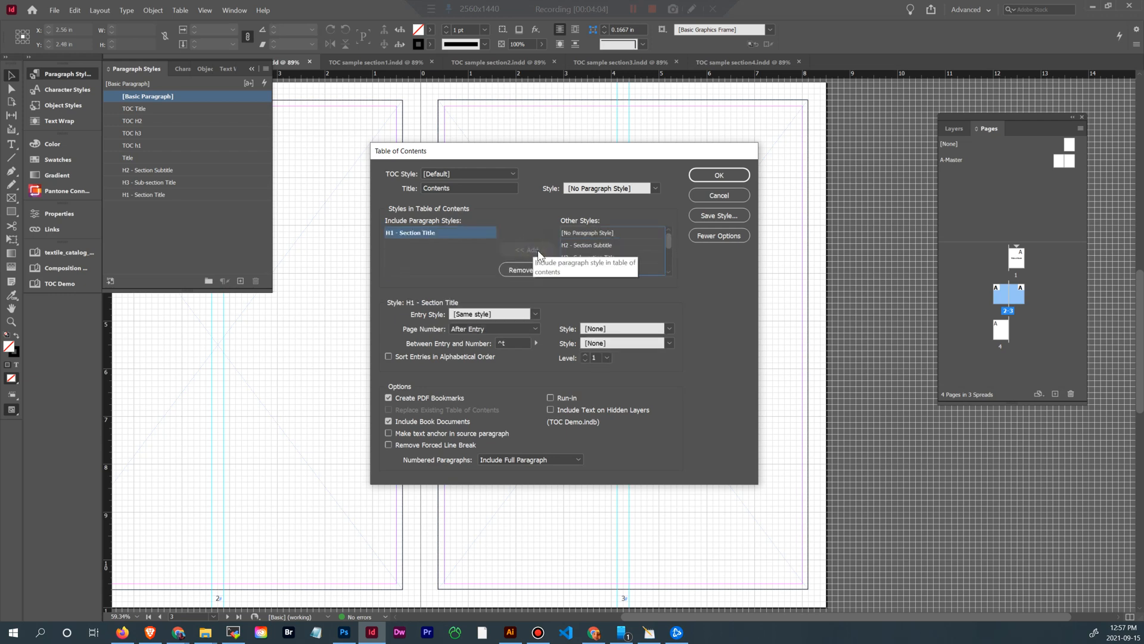
click(605, 246)
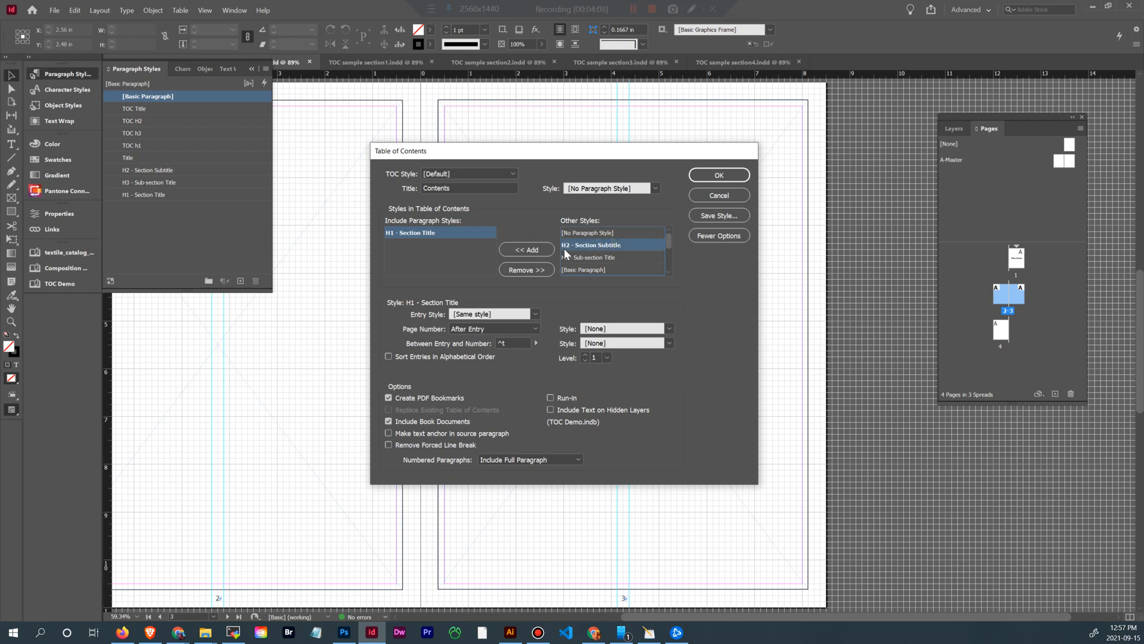
click(535, 251)
click(594, 245)
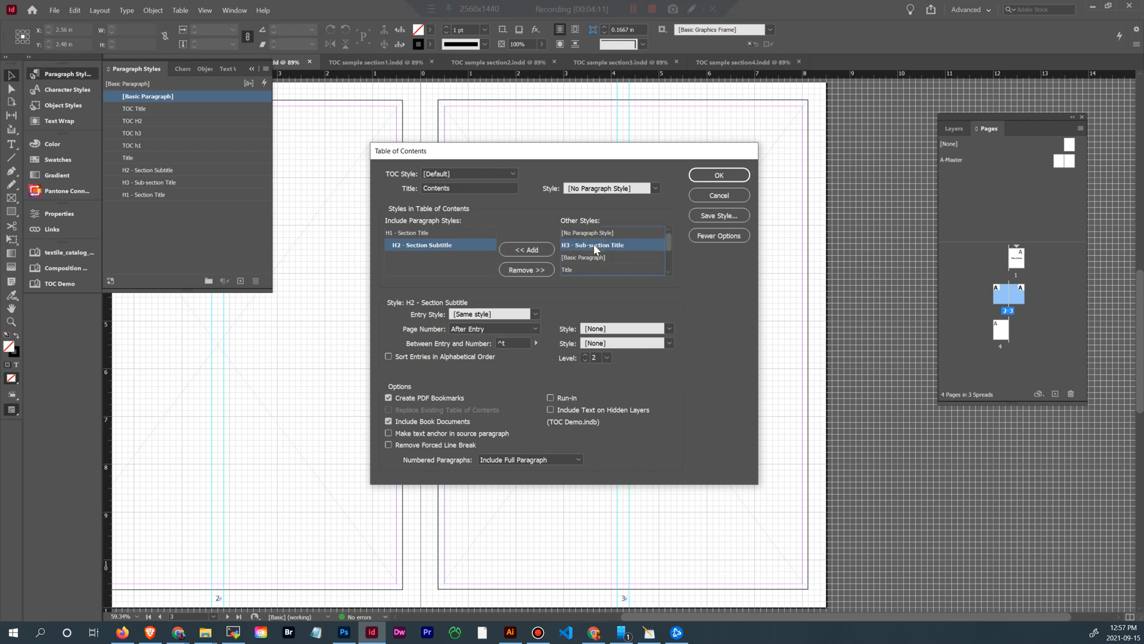
click(534, 252)
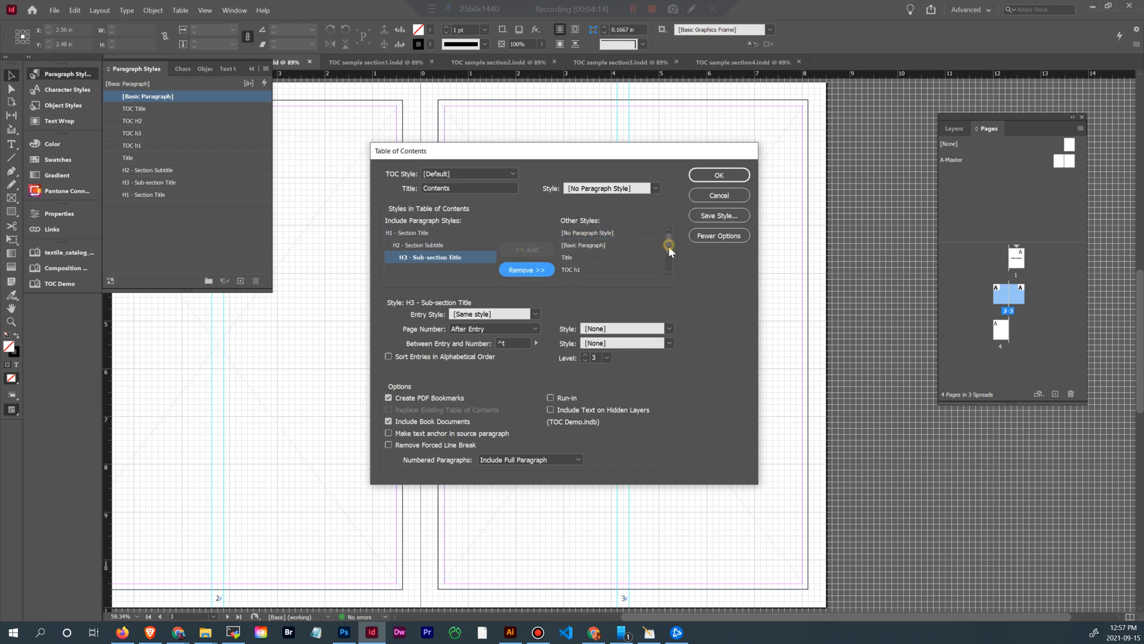
mouse_move(668, 246)
mouse_down()
mouse_move(668, 263)
mouse_move(671, 241)
mouse_up()
Step: Examine the settings of the included H1 and H2 styles and the level choices for H1 - Section Title
click(412, 234)
click(421, 246)
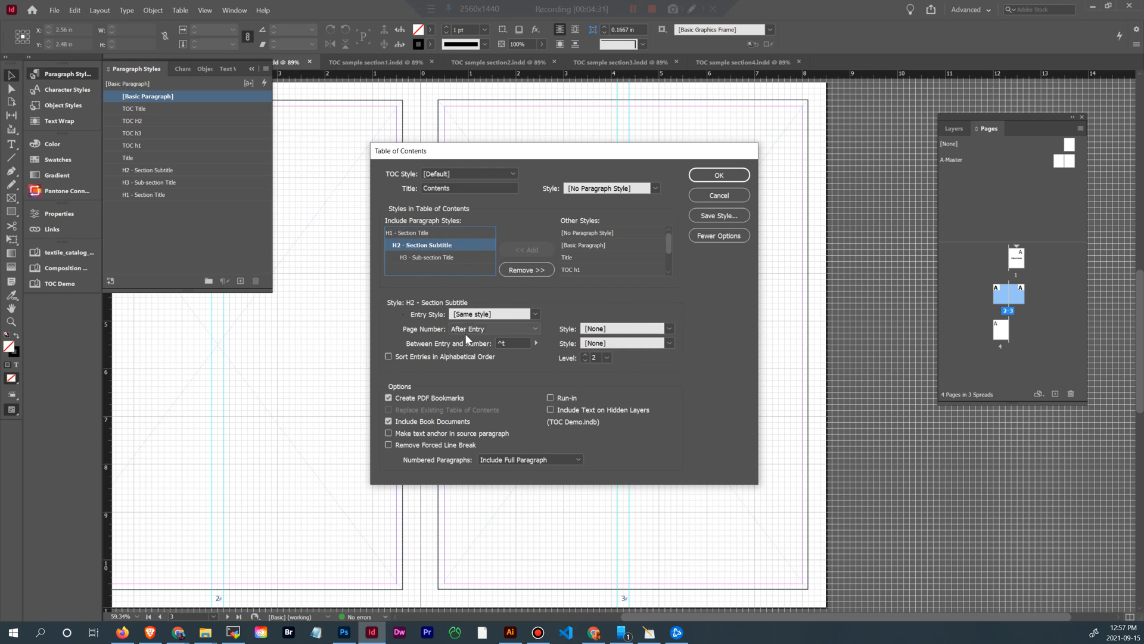
click(410, 233)
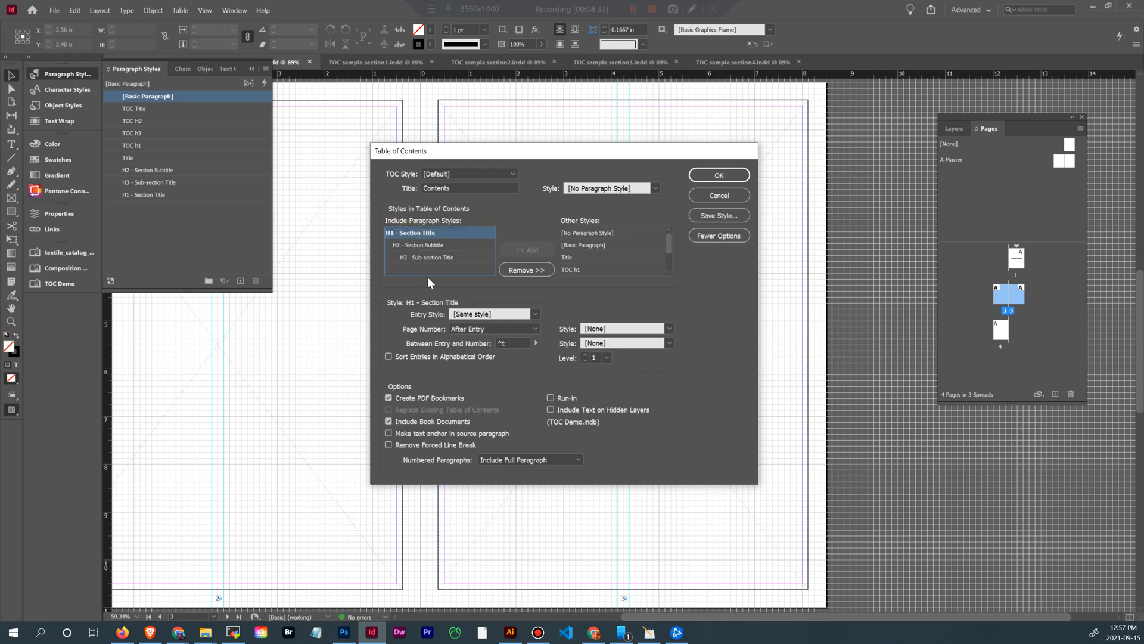
click(606, 358)
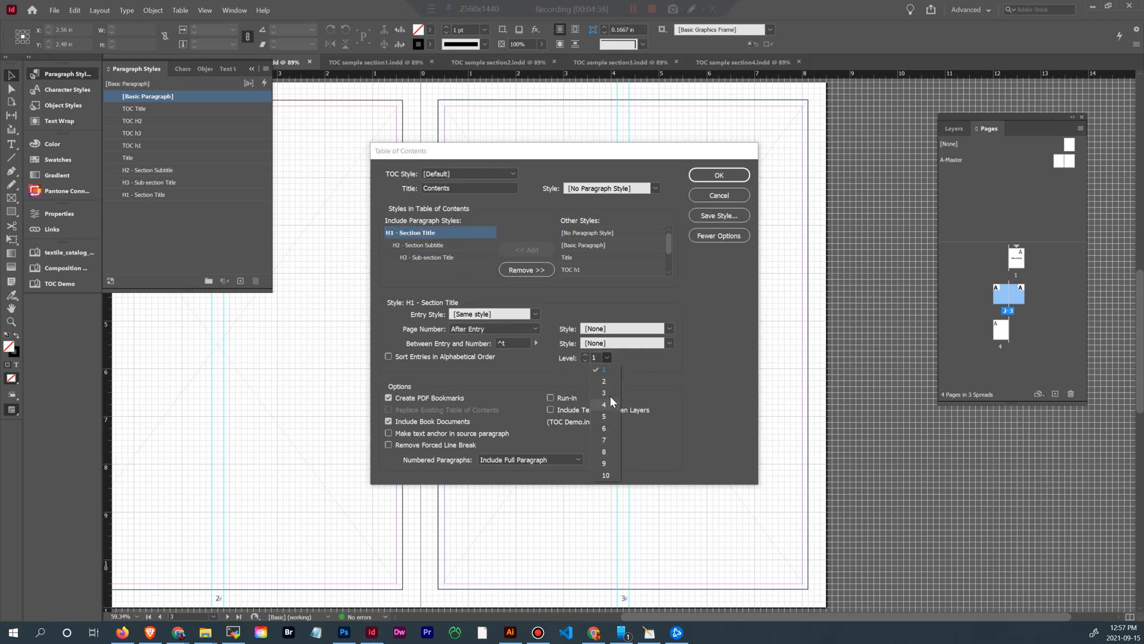
click(631, 359)
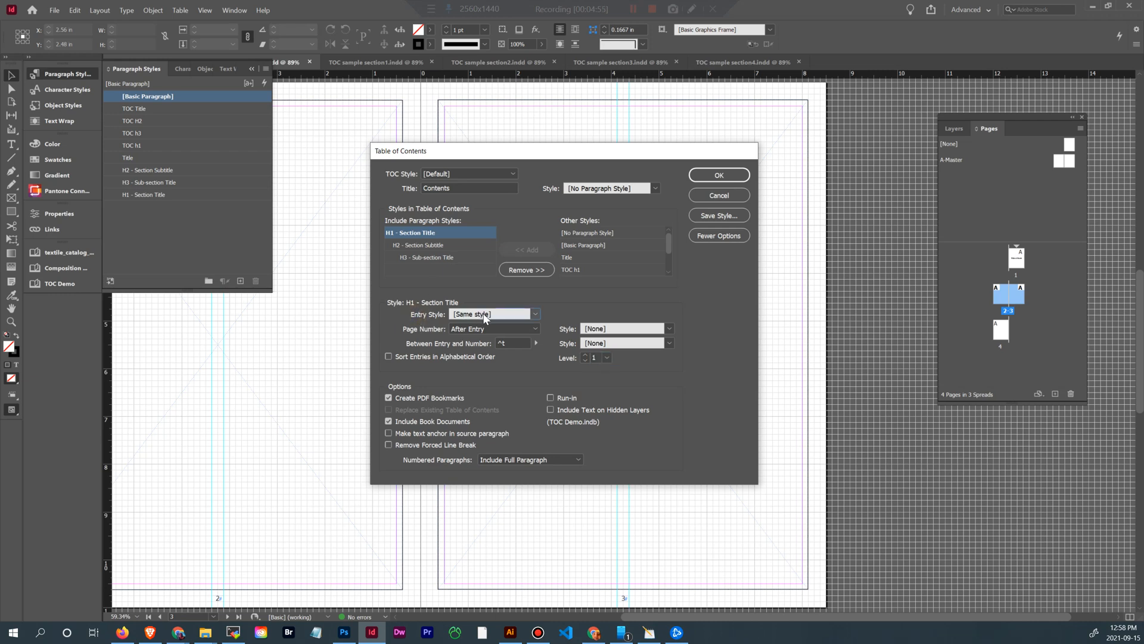
Step: Examine the entry style, page number position, number character style and separator choices for H1 - Section Title without changing them
click(527, 315)
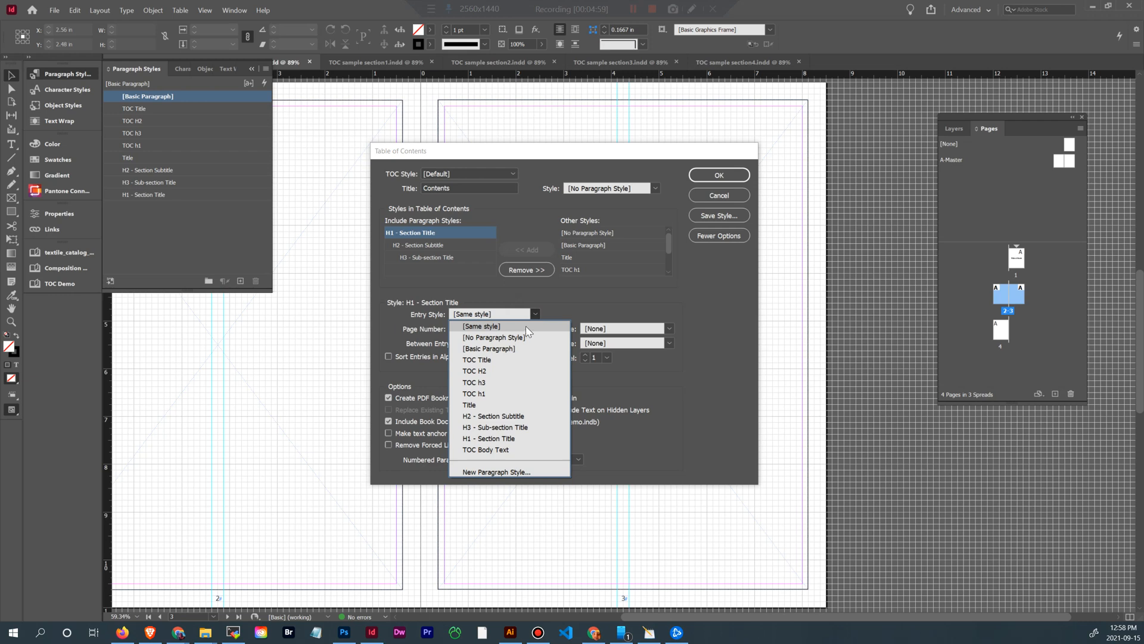
click(549, 296)
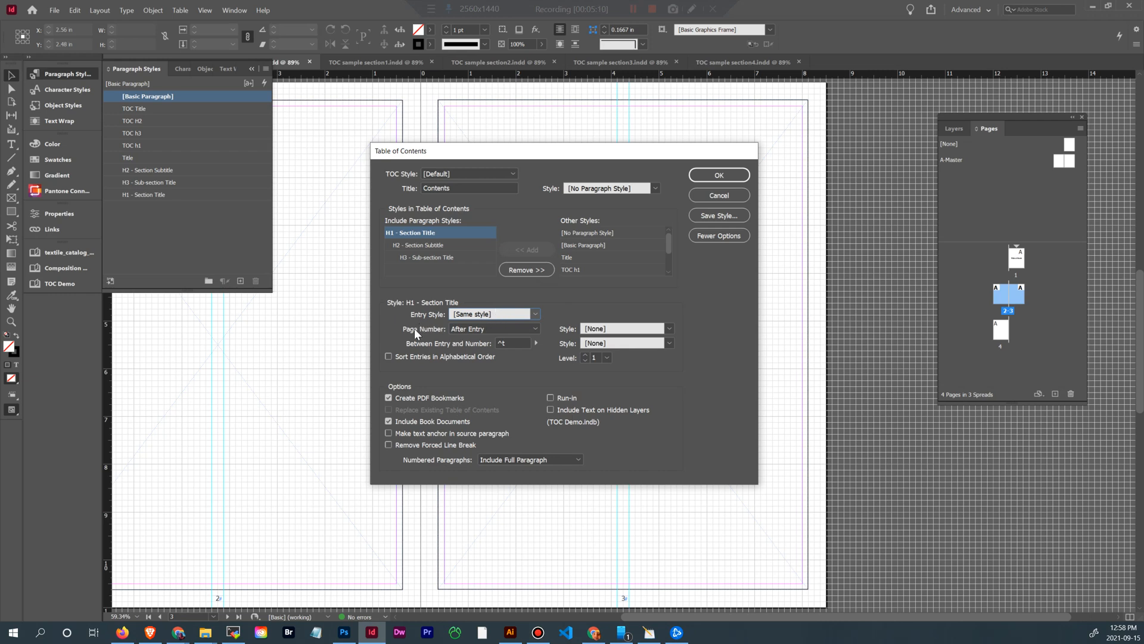
click(502, 328)
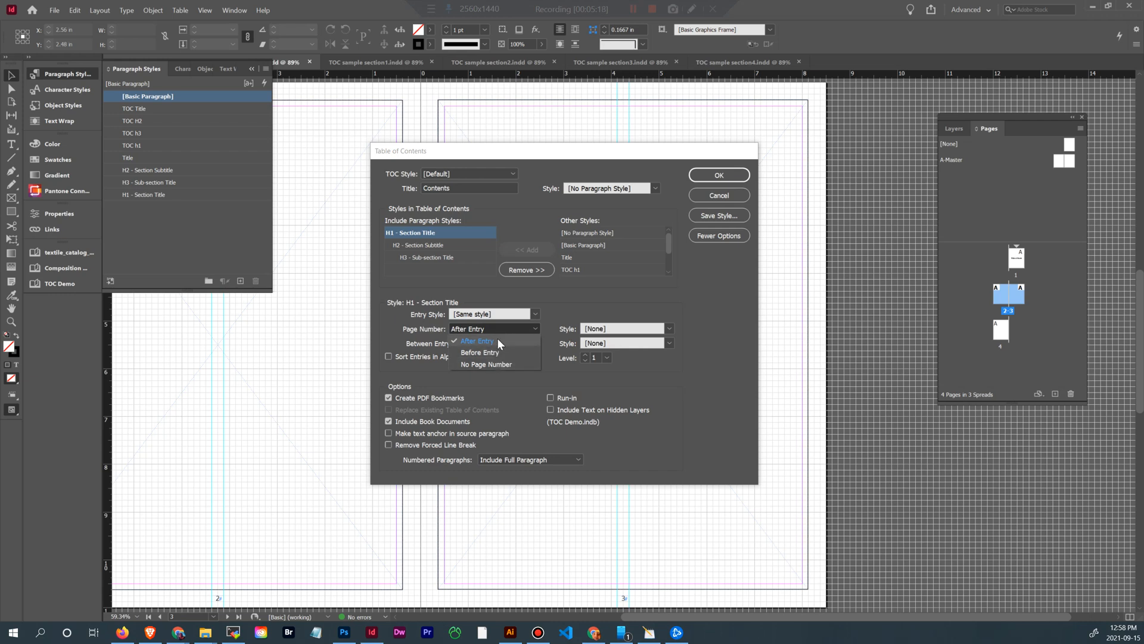
click(550, 299)
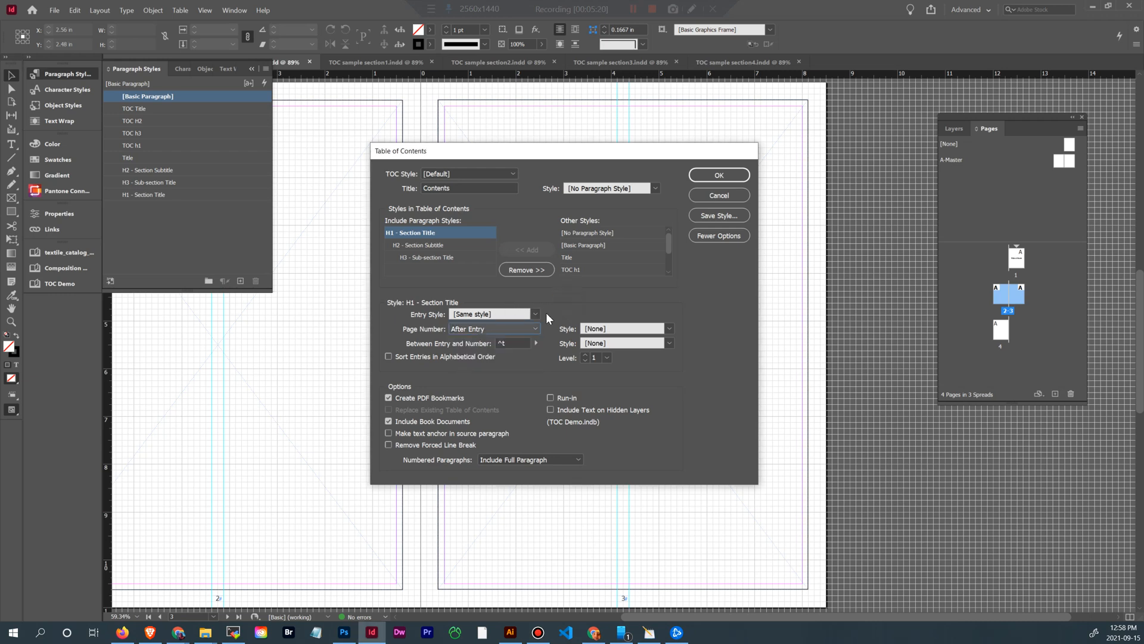
click(668, 328)
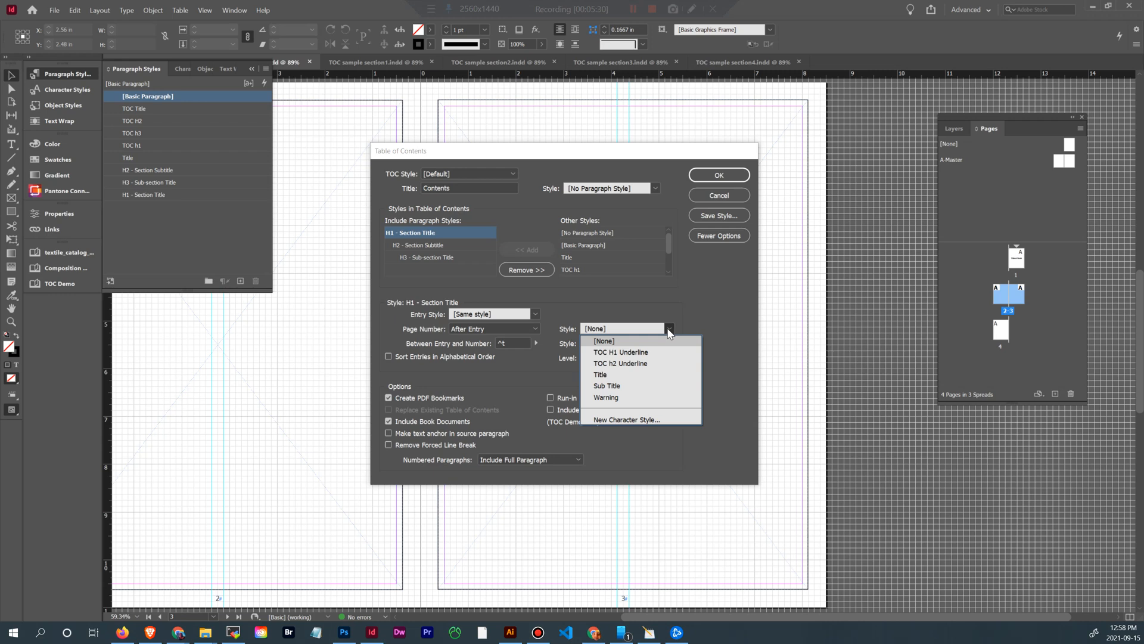
click(637, 421)
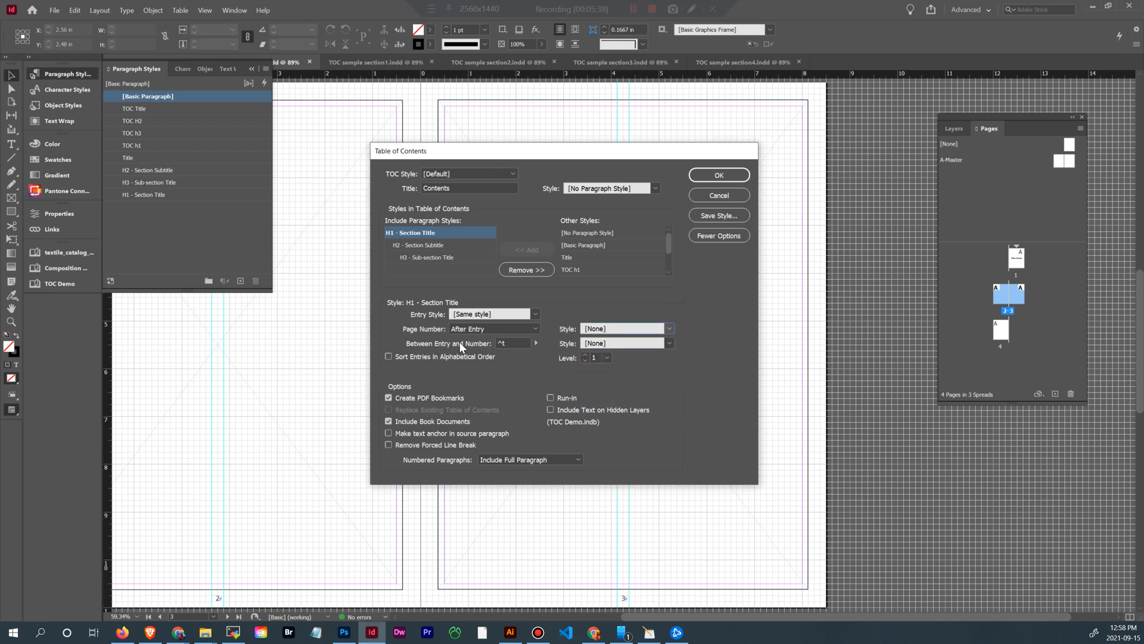
double_click(506, 340)
click(536, 342)
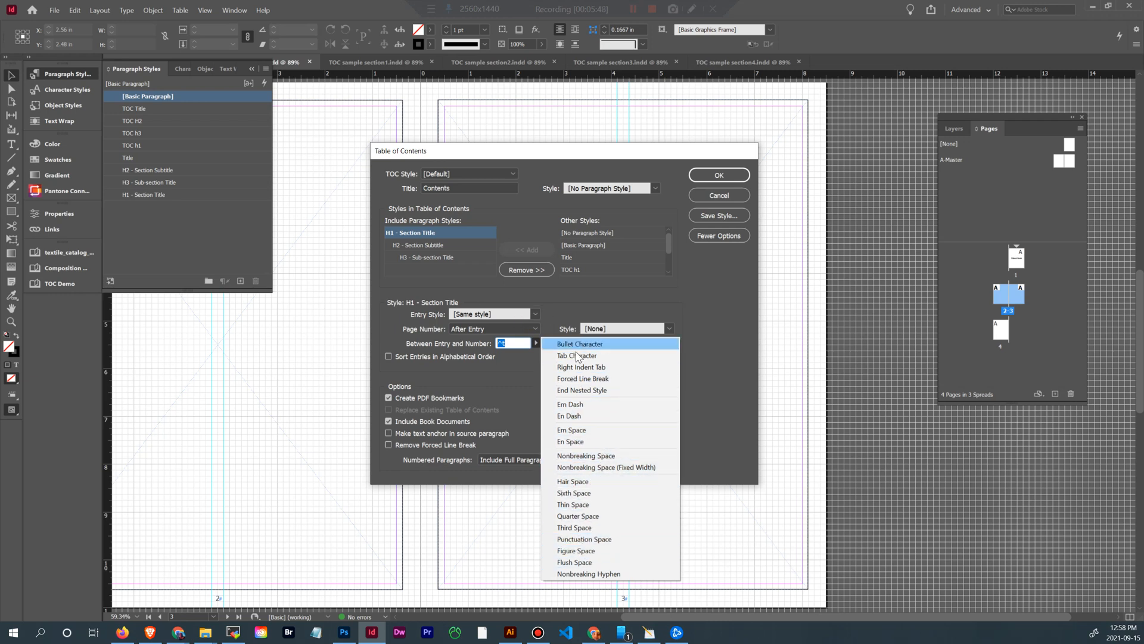
click(509, 355)
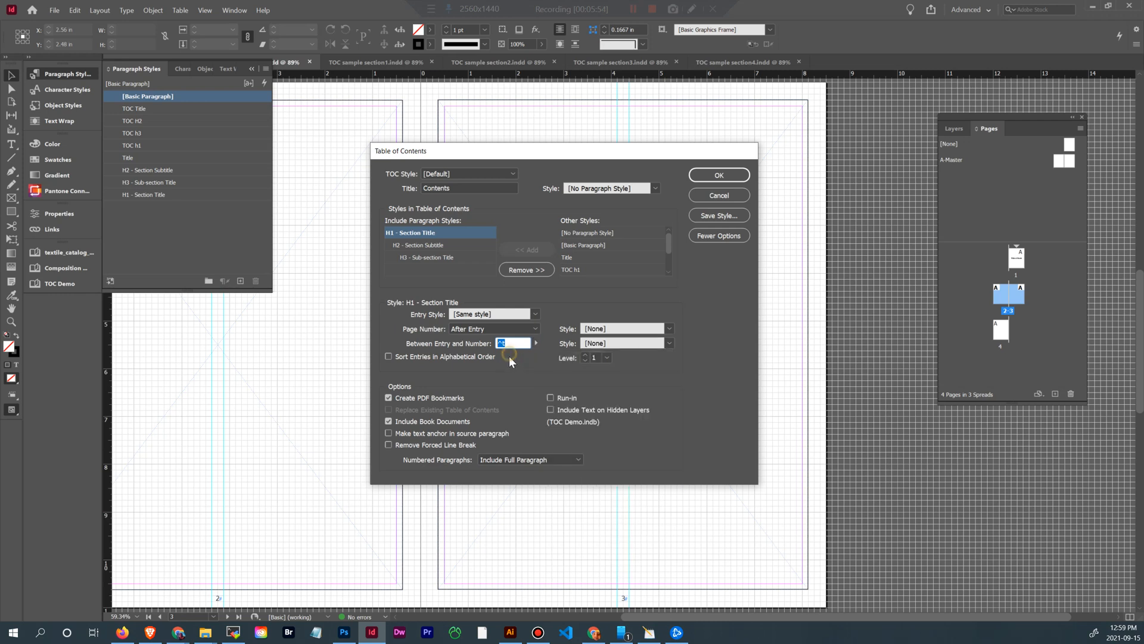
Step: Style the separator between entry and number with TOC H1 Underline for the H1 style and TOC h2 Underline for the H2 and H3 styles
click(668, 343)
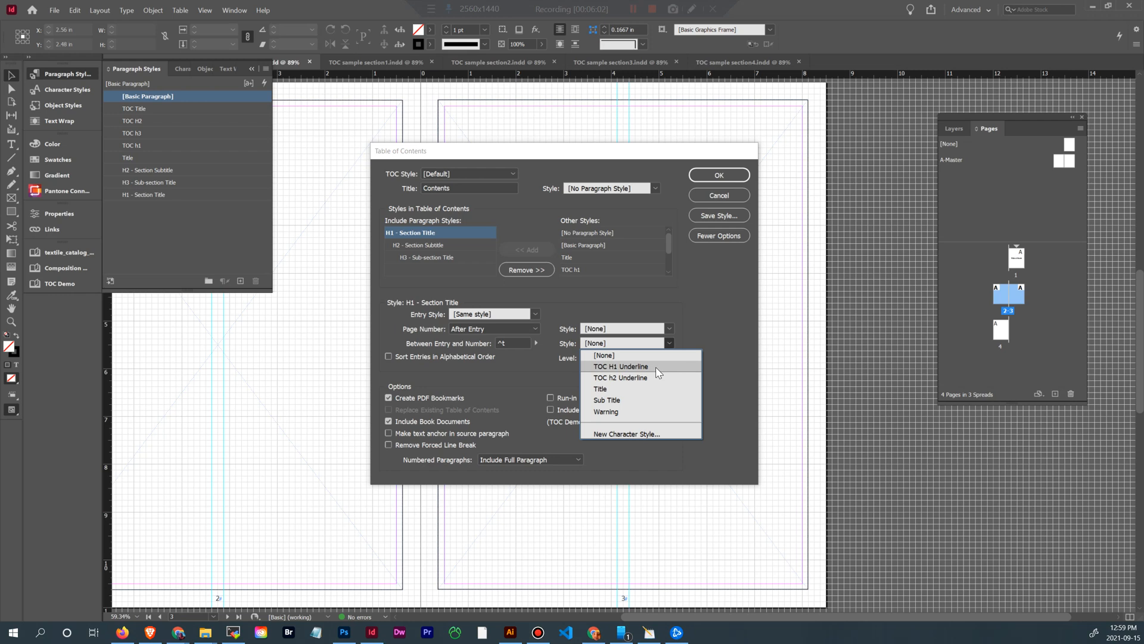
click(656, 368)
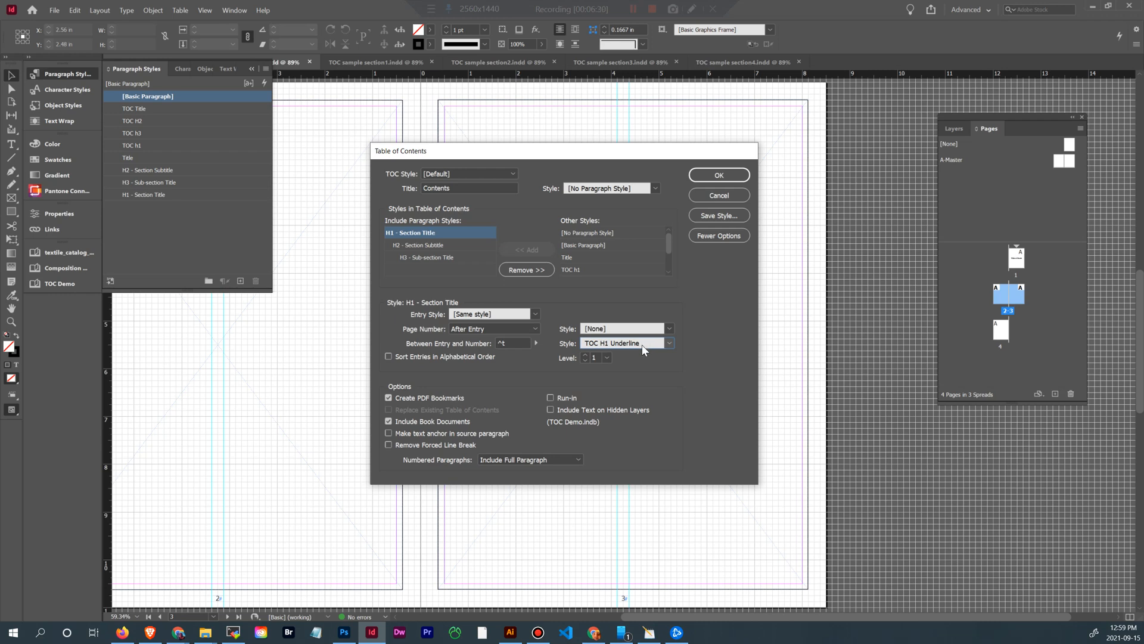
click(443, 245)
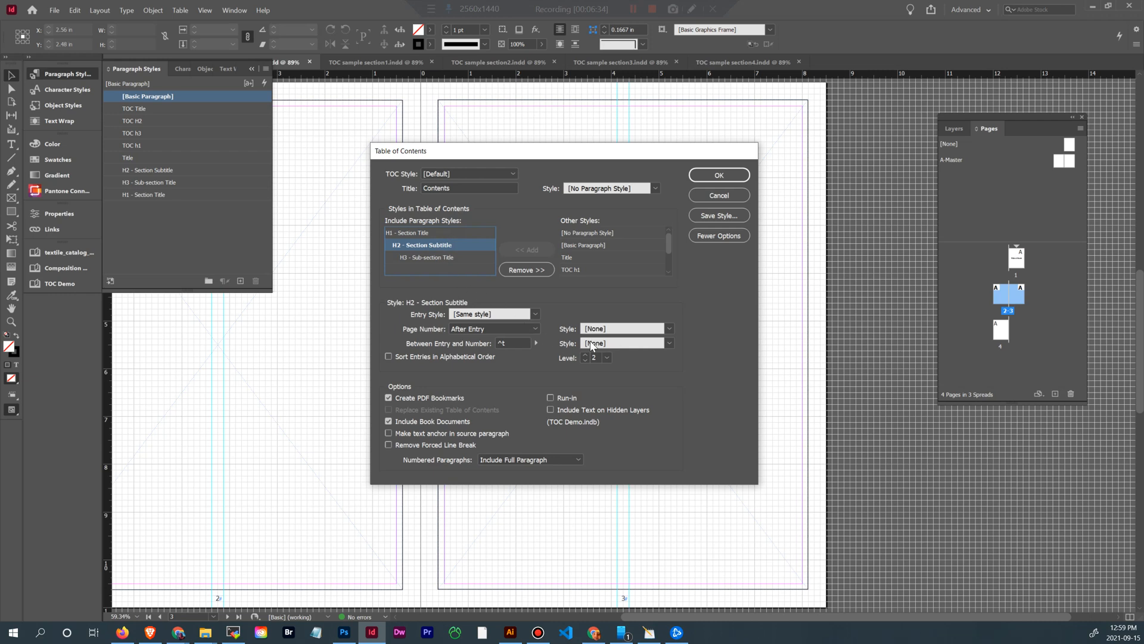
click(661, 344)
click(657, 373)
click(448, 260)
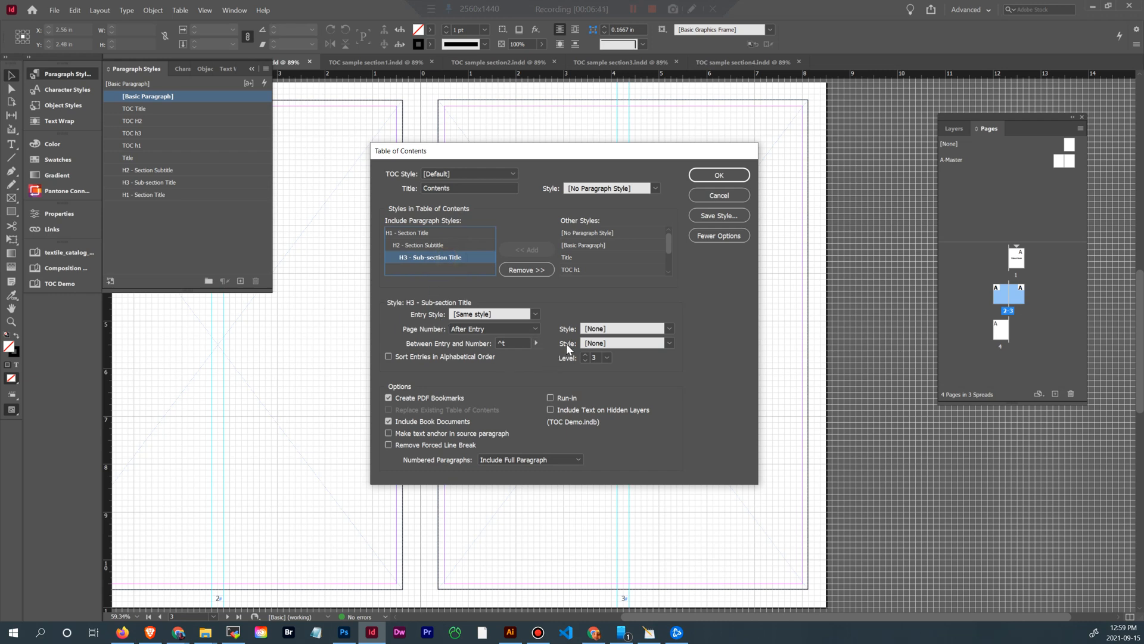
click(661, 343)
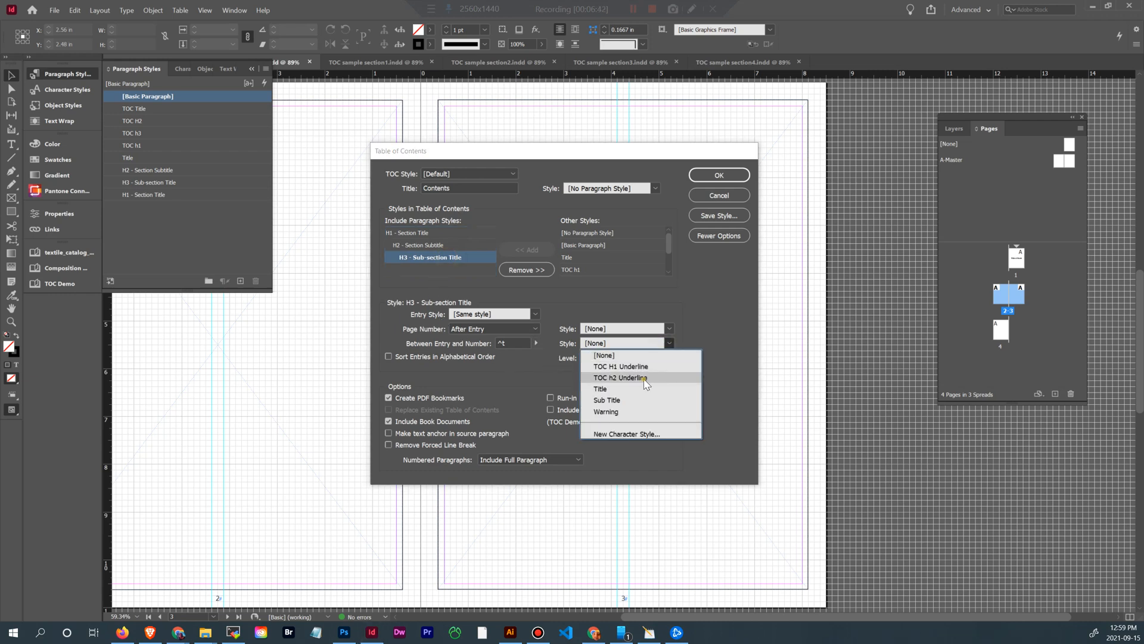
click(646, 379)
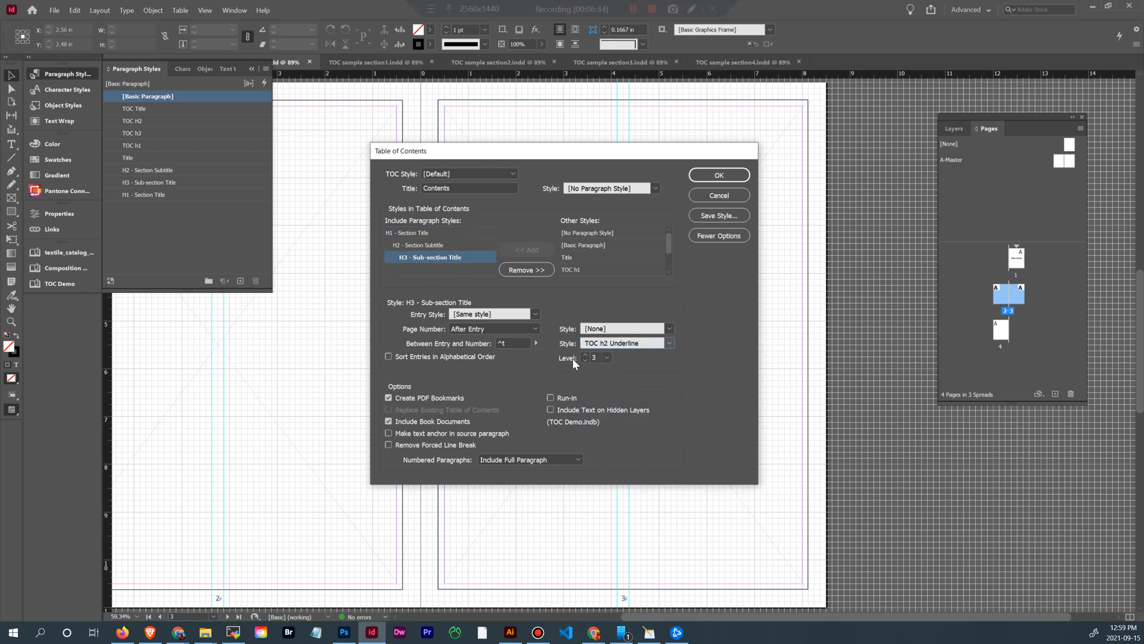
Step: Set the contents title to "Table of Contents" and give it the TOC Title paragraph style
drag(567, 155, 622, 198)
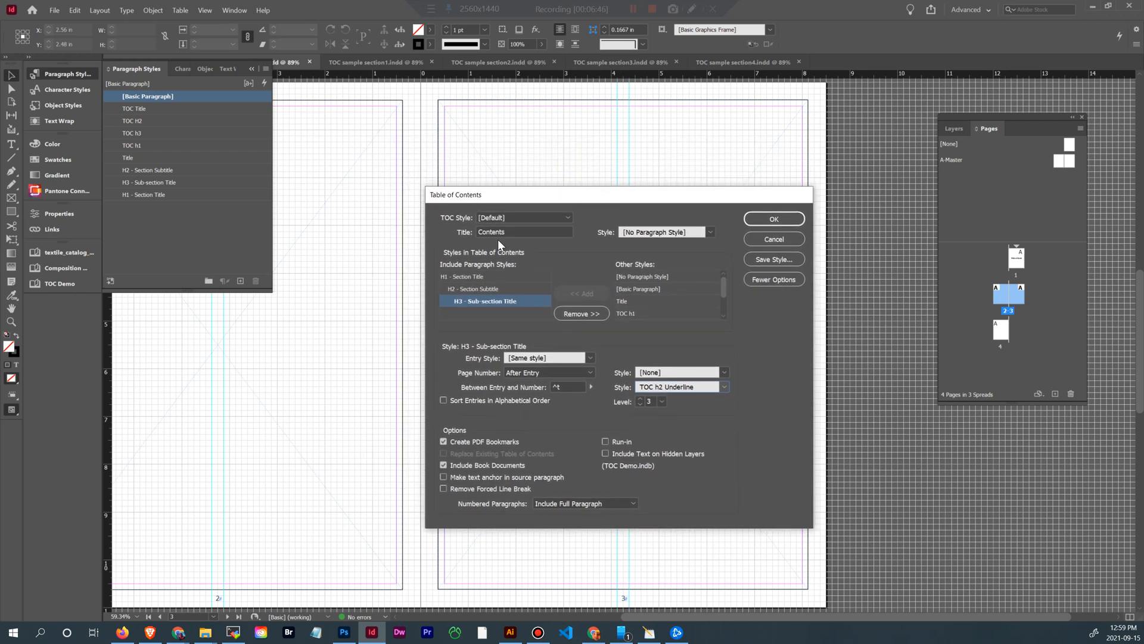
double_click(498, 232)
text(Table of)
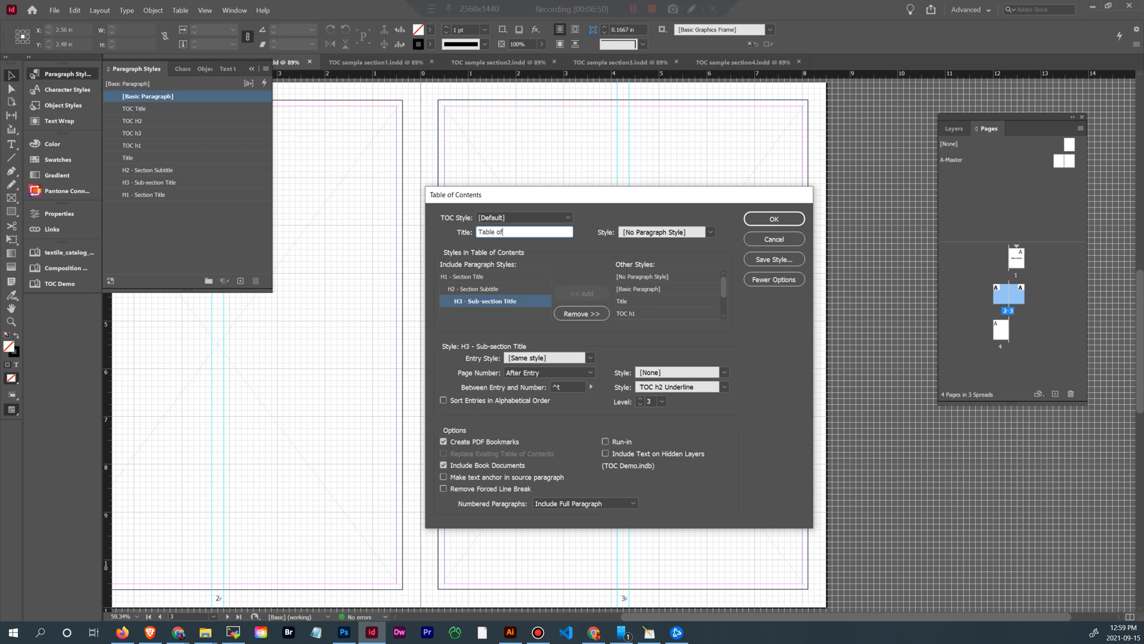
text(Contents)
click(710, 234)
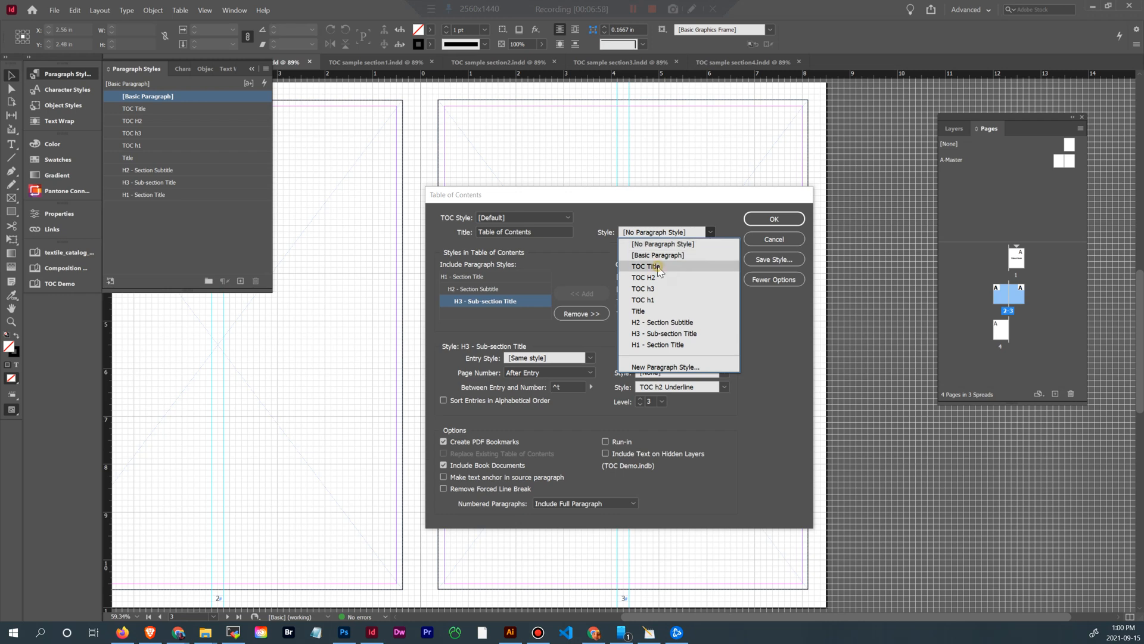
click(646, 266)
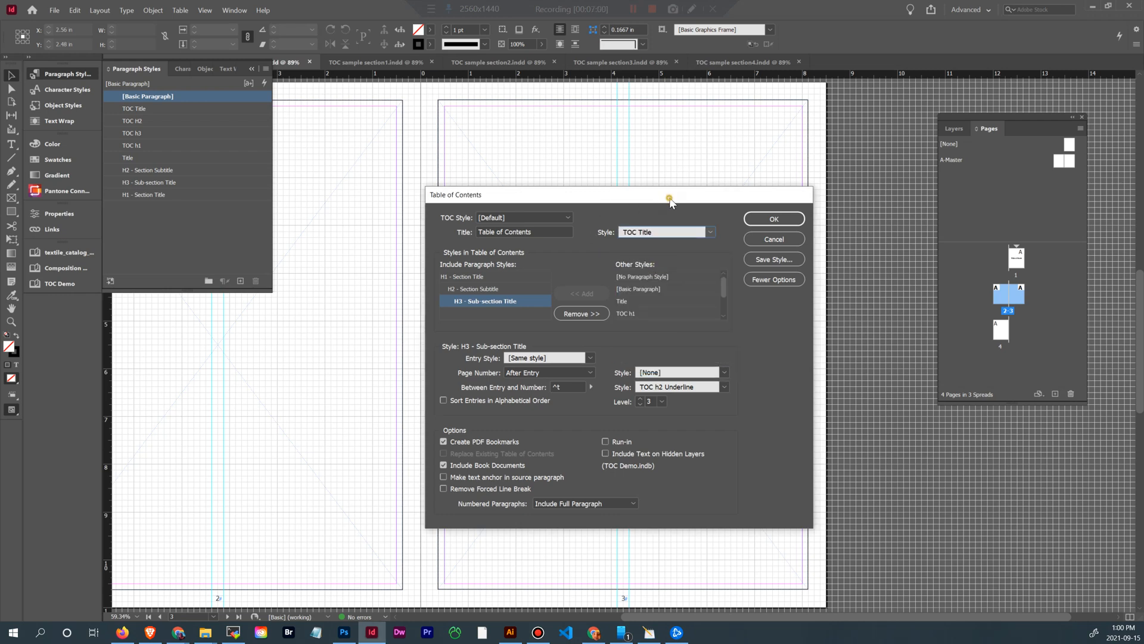
Step: Generate the table of contents with these settings, including items in overset text
drag(670, 198, 711, 202)
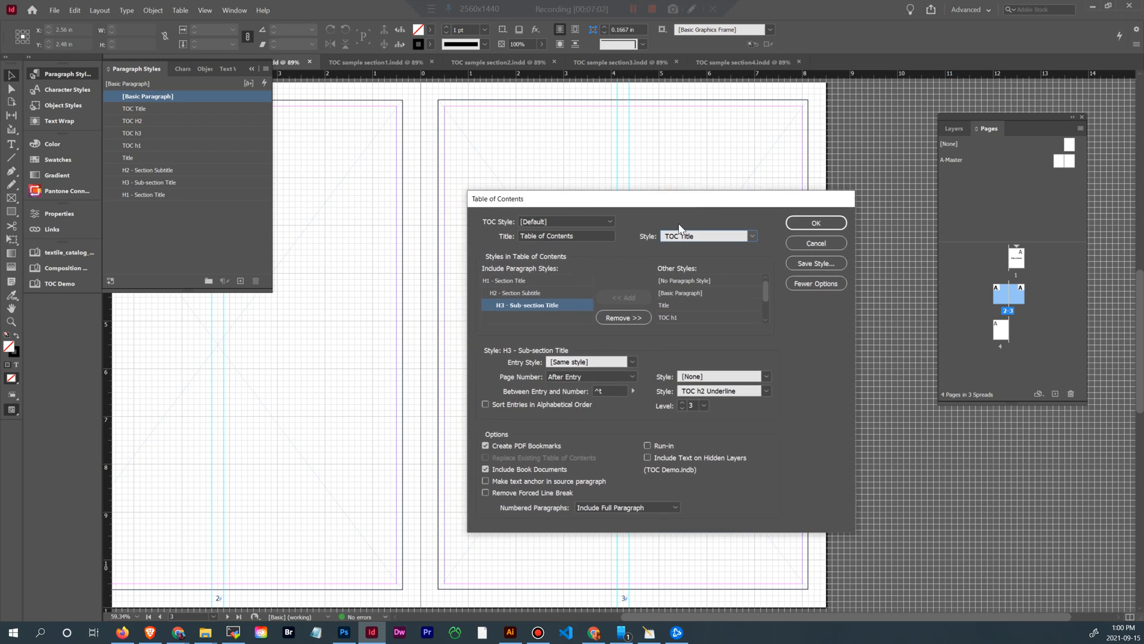
click(816, 224)
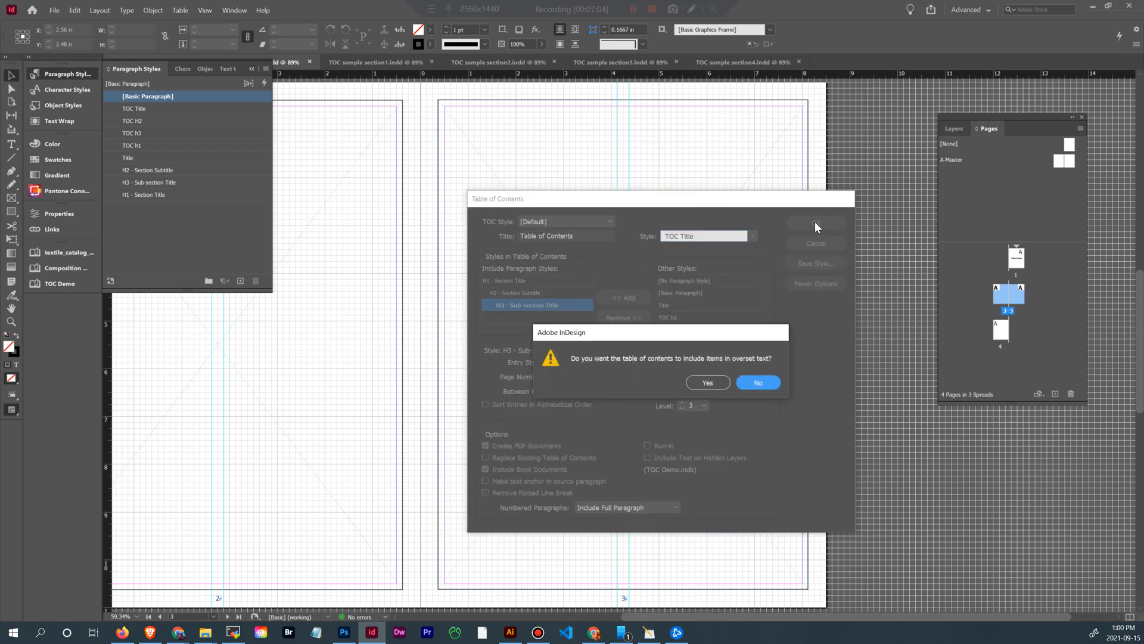
click(713, 385)
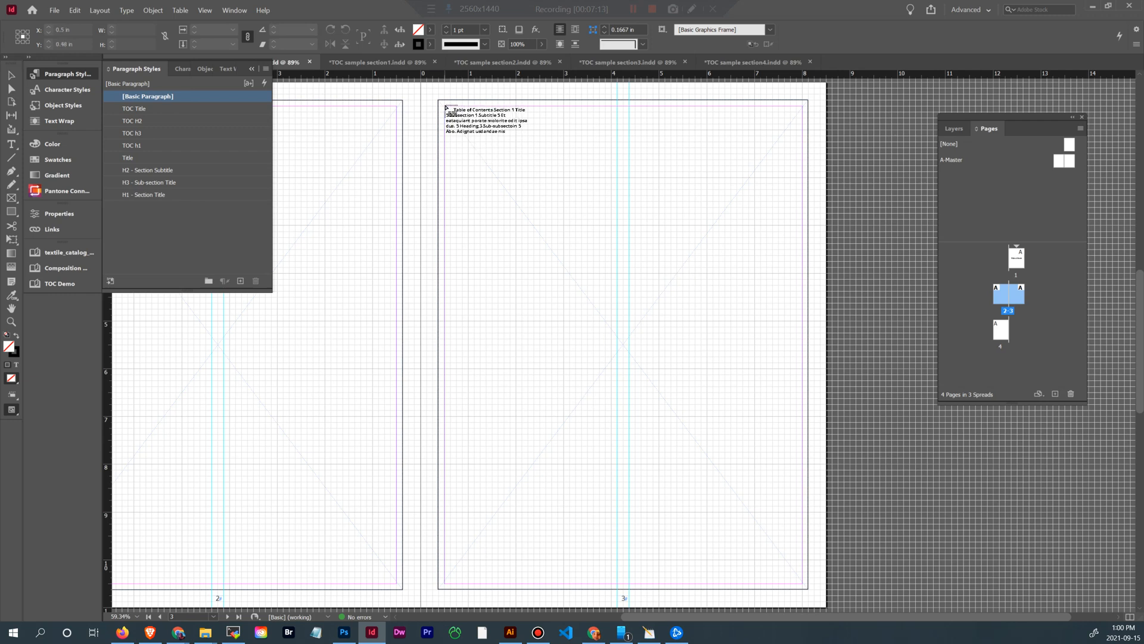
Step: Place the generated table of contents in a text frame filling page 3 within its margins
drag(446, 107, 804, 584)
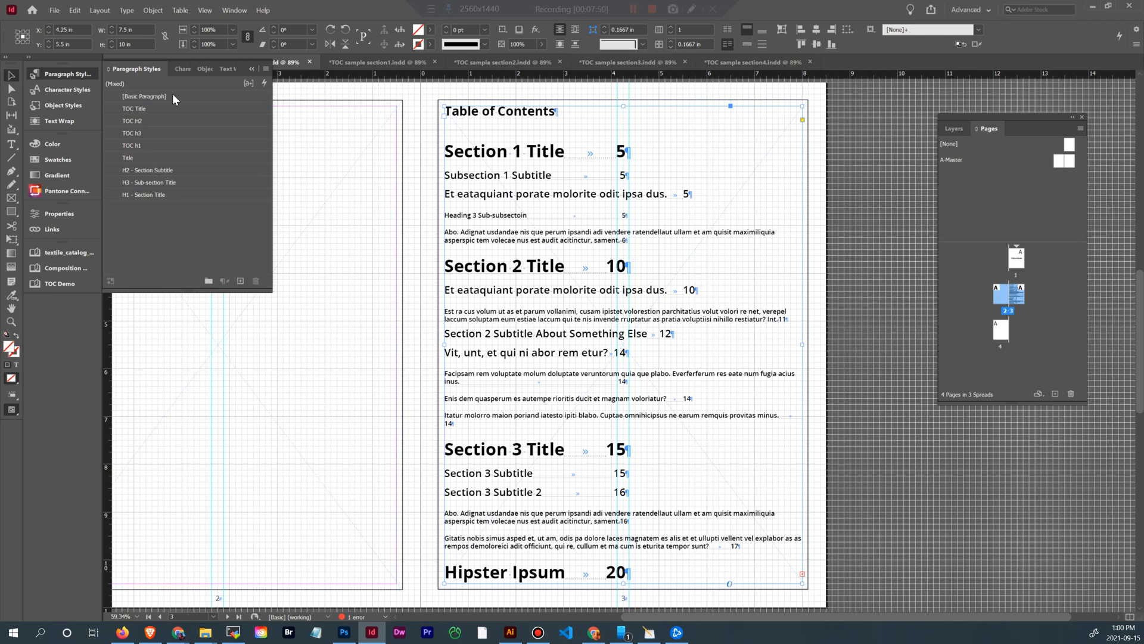
Step: Set the contents entry styles to TOC h1 for H1 - Section Title, TOC H2 for H2 - Section Subtitle and TOC h3 for H3 - Sub-section Title
click(100, 11)
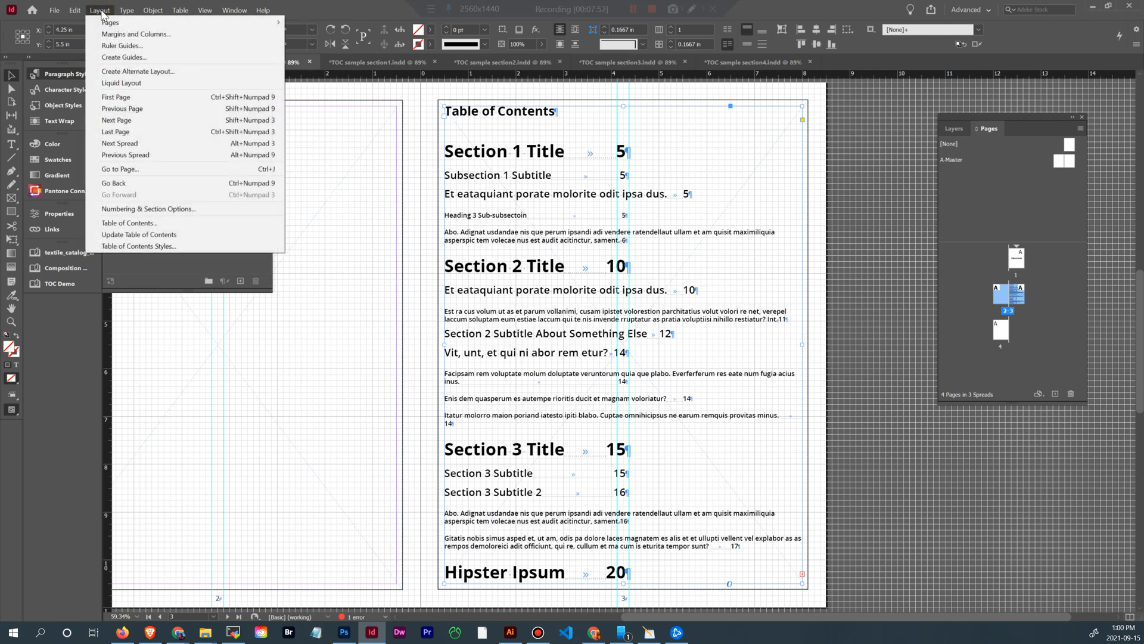
click(128, 217)
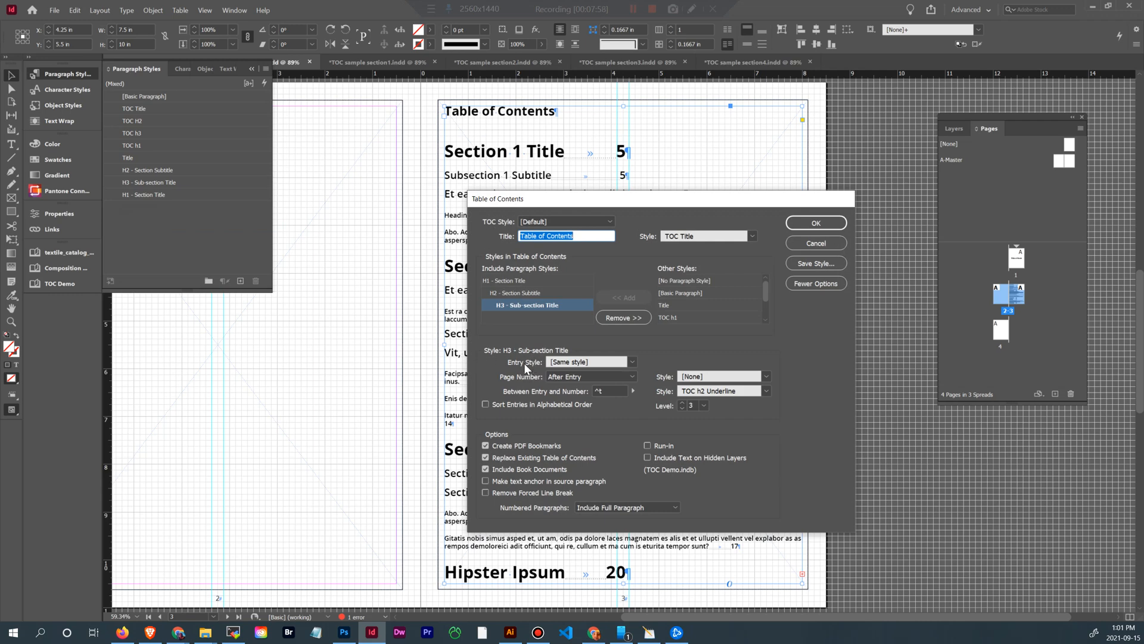
click(529, 281)
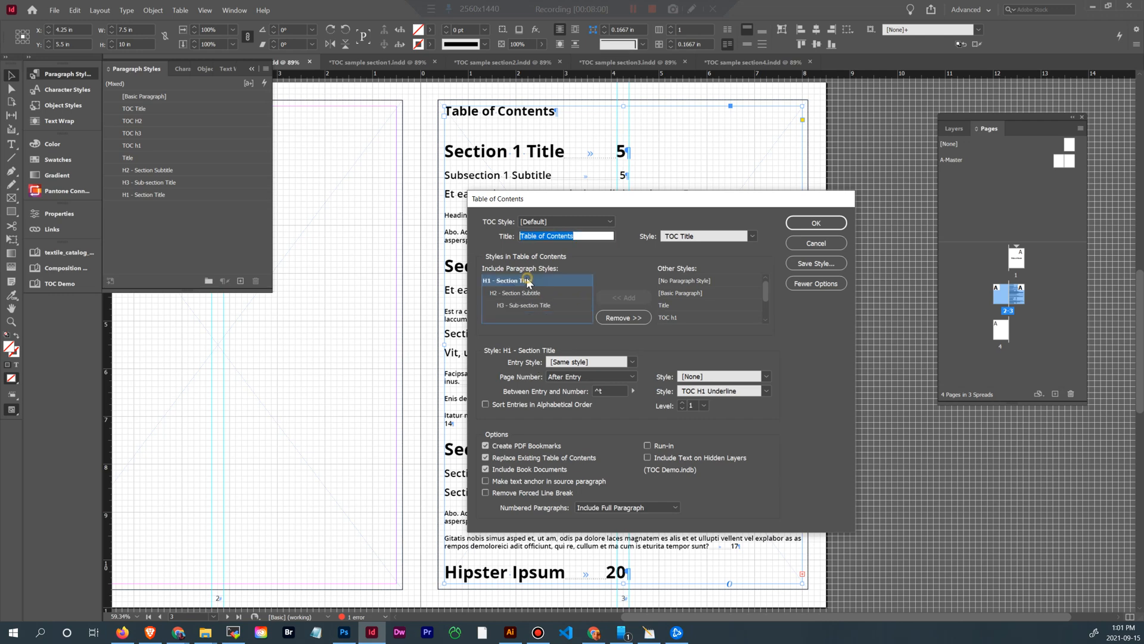
click(631, 360)
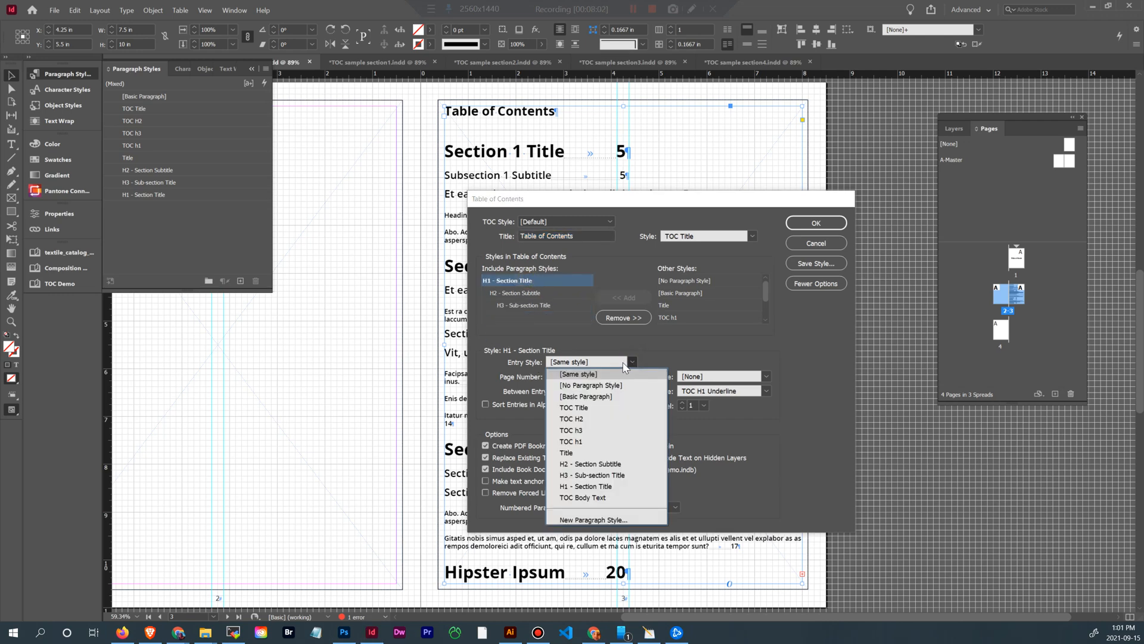
click(608, 441)
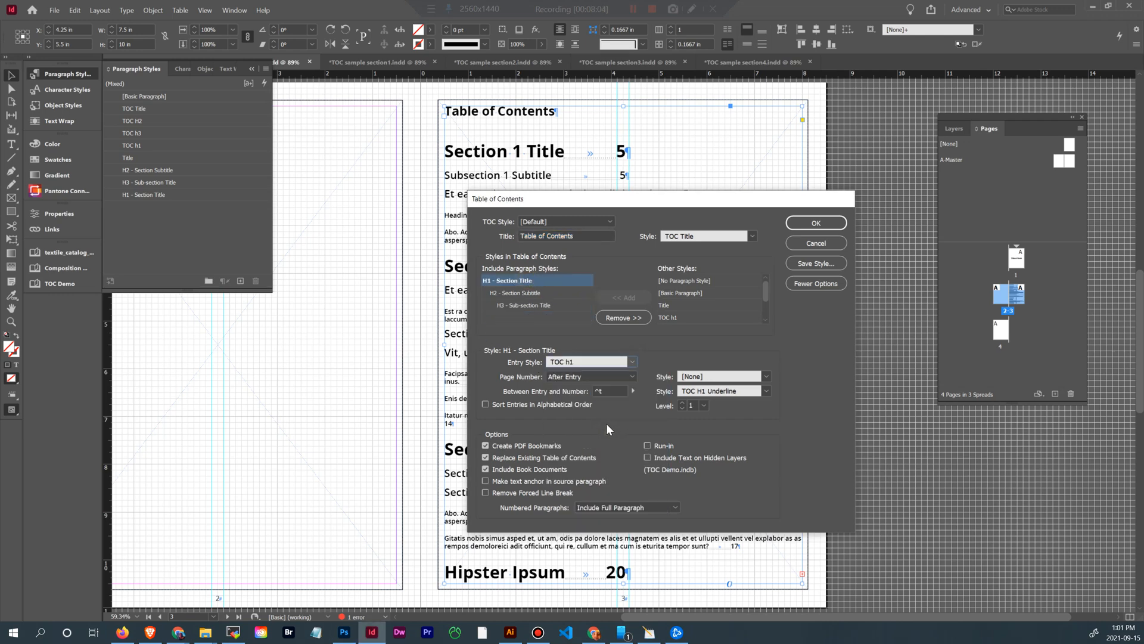
click(531, 293)
click(631, 362)
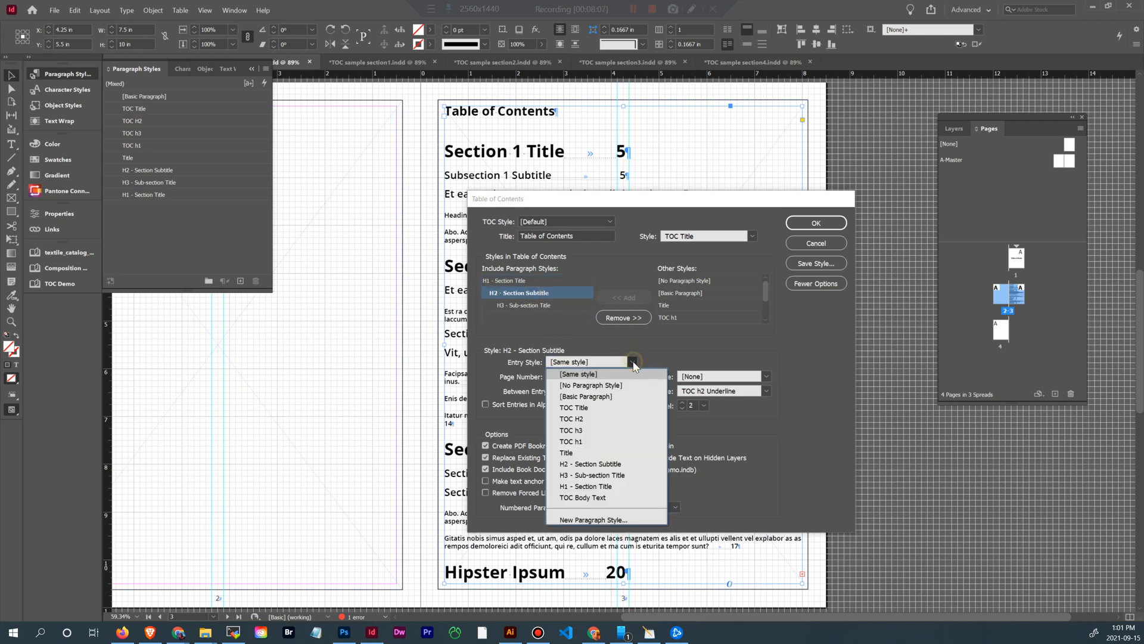
click(616, 419)
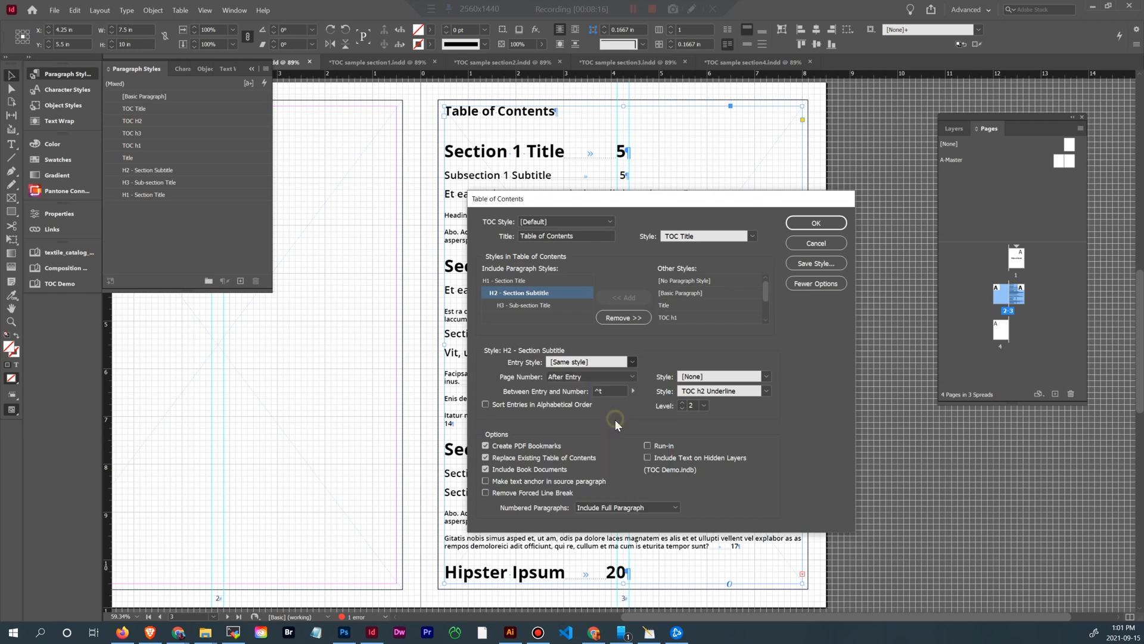
click(544, 306)
click(632, 362)
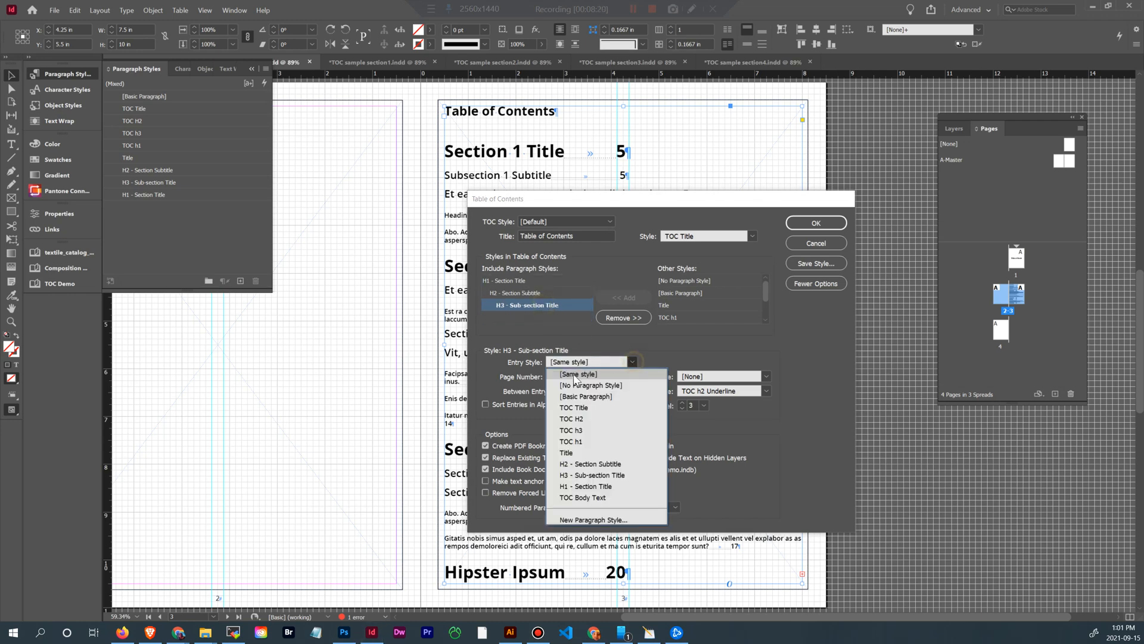
click(598, 431)
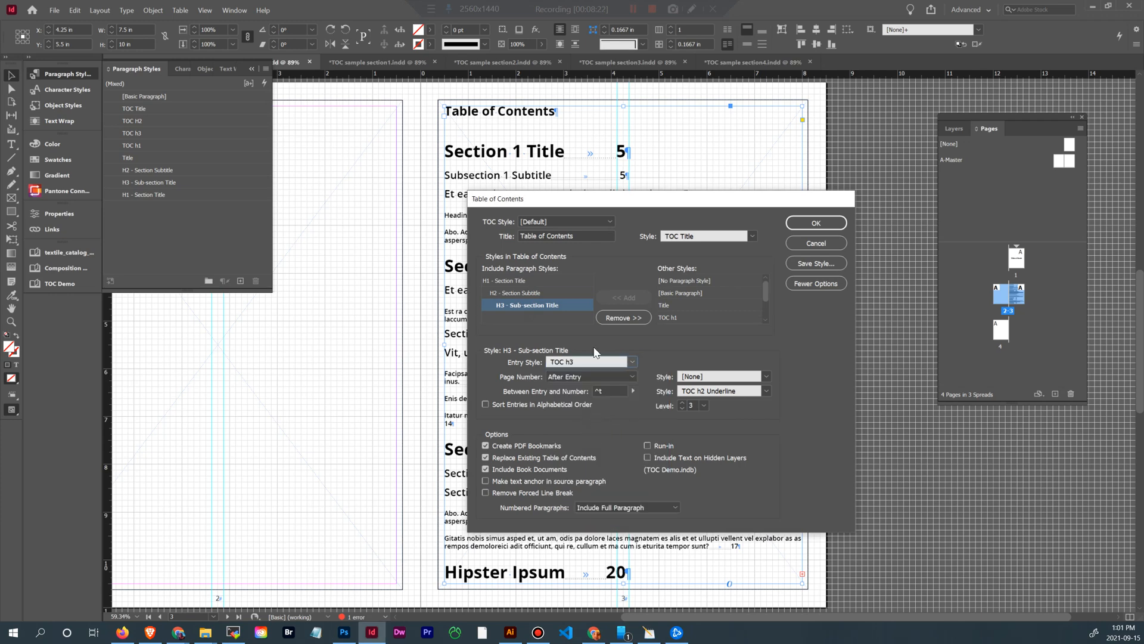
Step: Check the entry settings of the three included heading styles and regenerate the existing table of contents
click(505, 279)
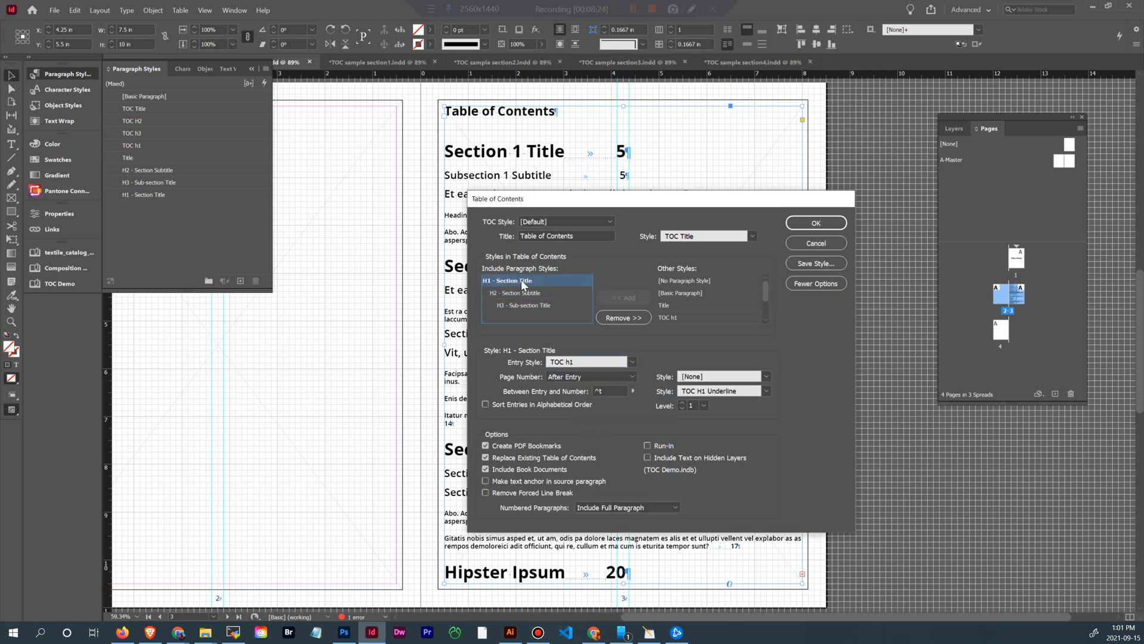
click(538, 292)
click(559, 306)
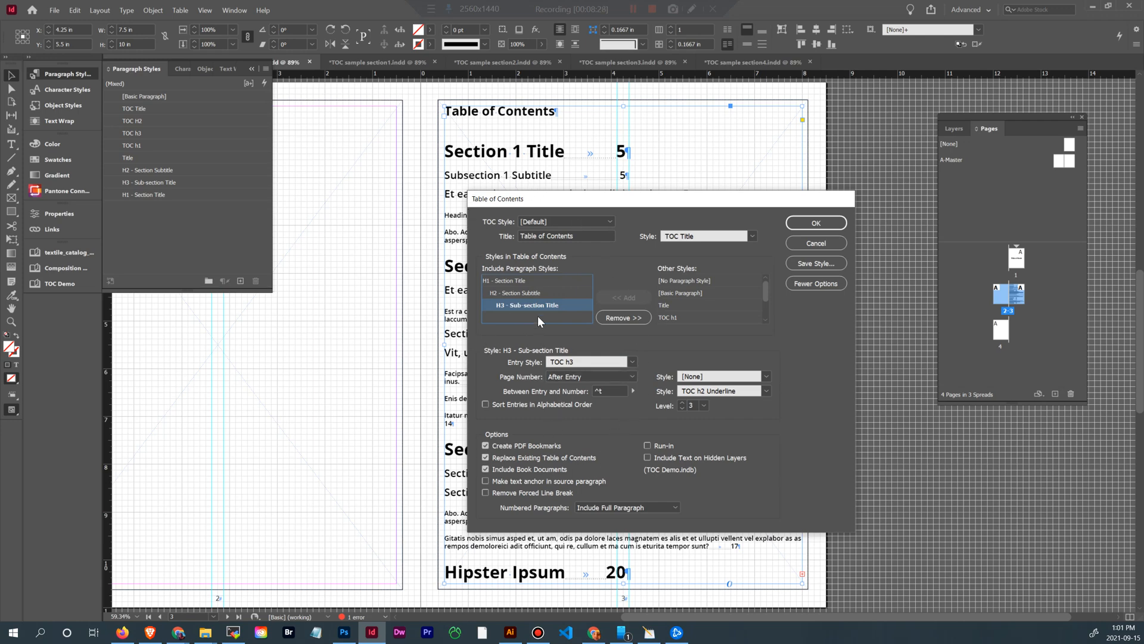
click(828, 223)
click(708, 382)
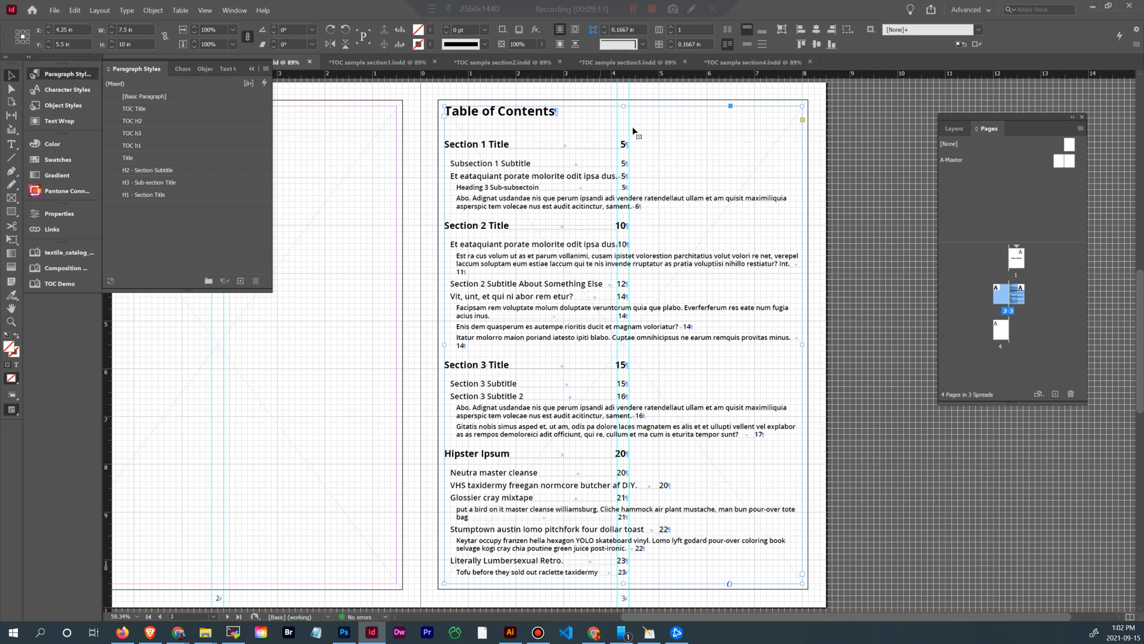
Step: Remove H3 - Sub-section Title from the included paragraph styles and regenerate the table of contents
click(99, 10)
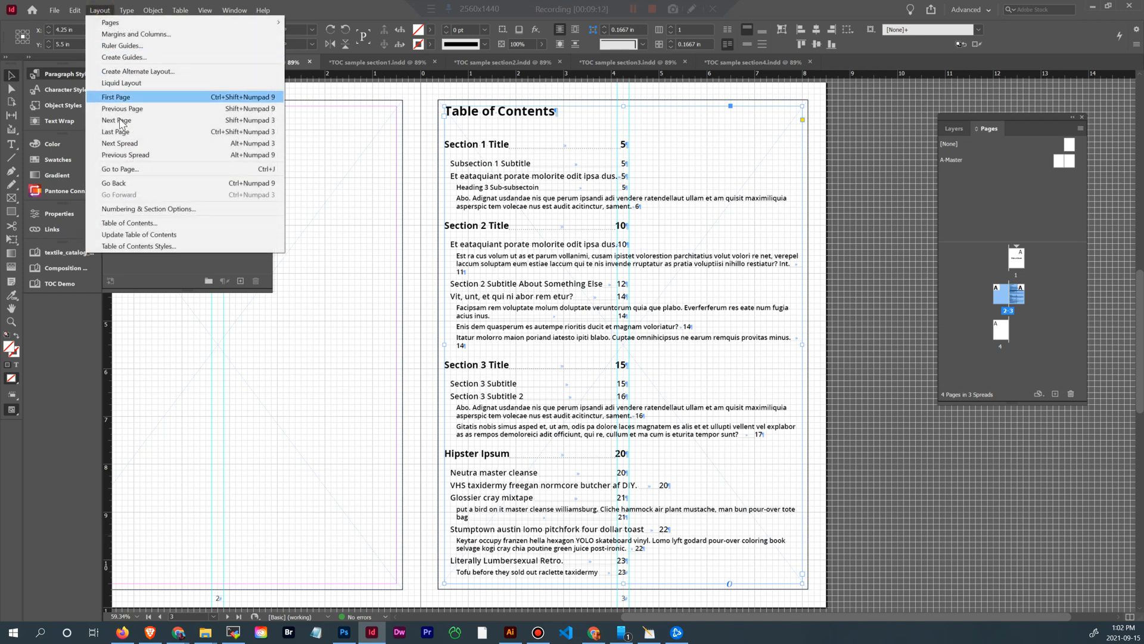
click(156, 223)
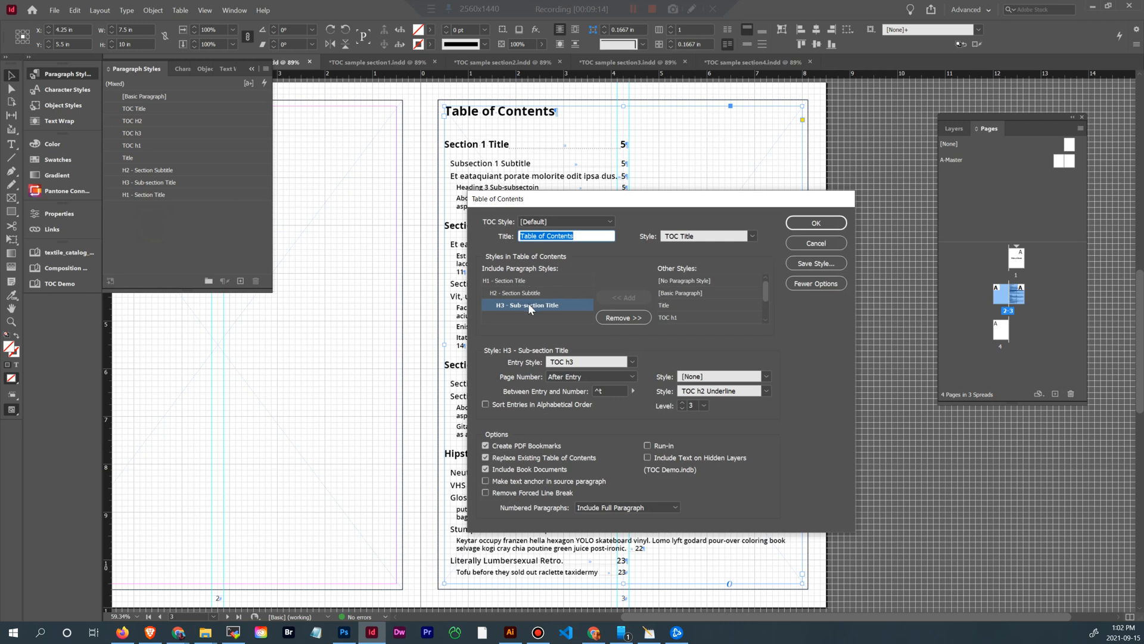
click(614, 317)
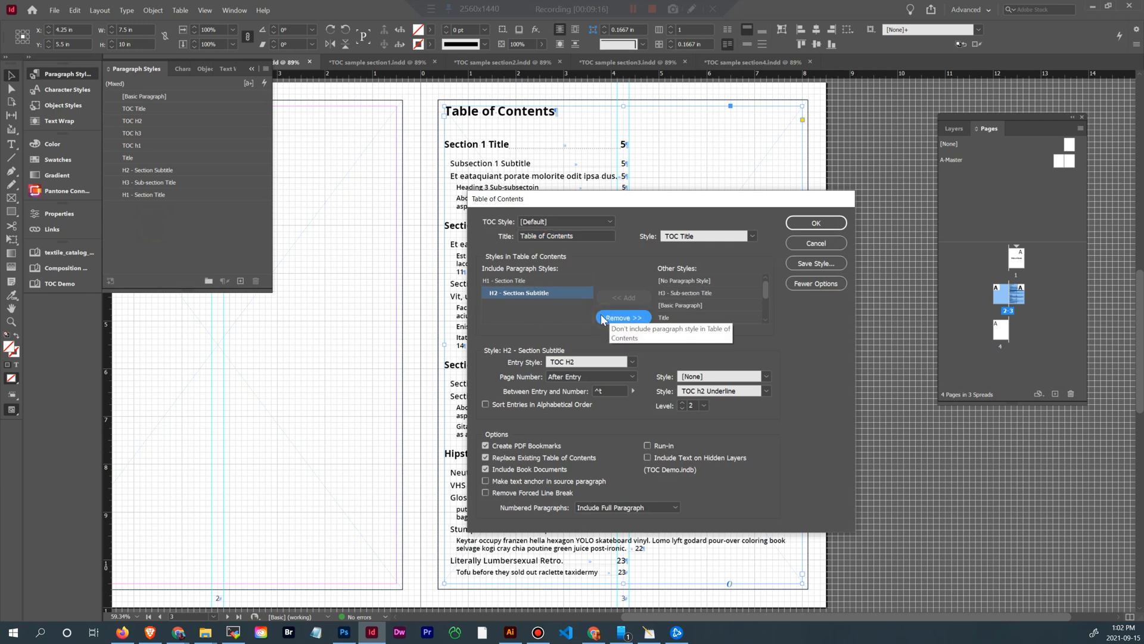
click(814, 225)
click(717, 387)
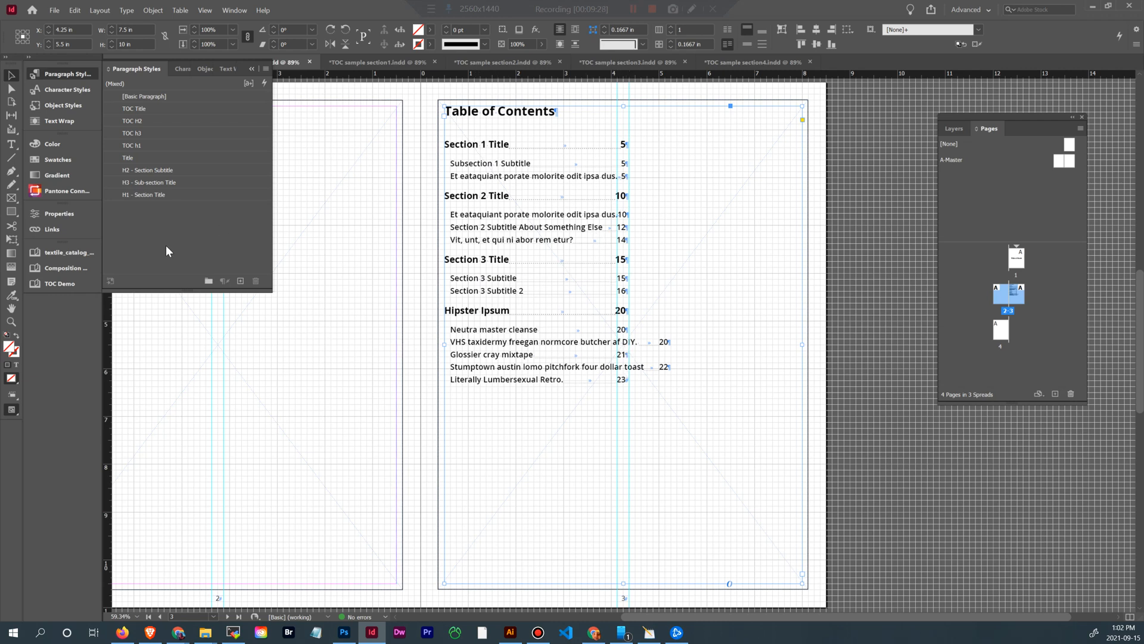
Step: Review the documents in the TOC Demo book and the contents settings for H1 - Section Title without changing them
click(56, 283)
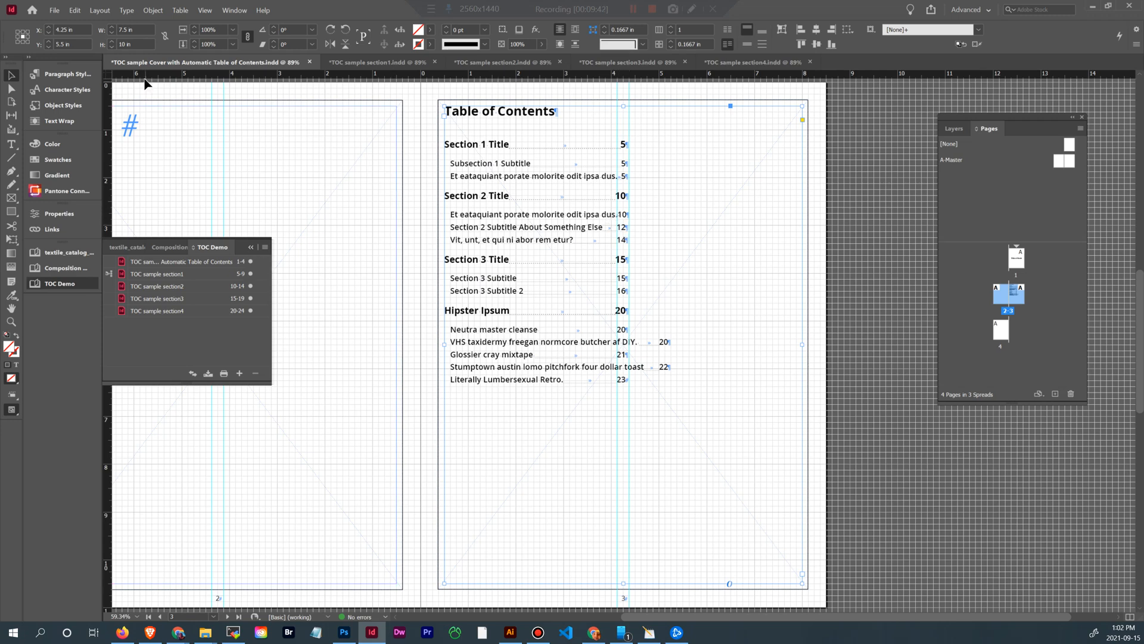
click(99, 10)
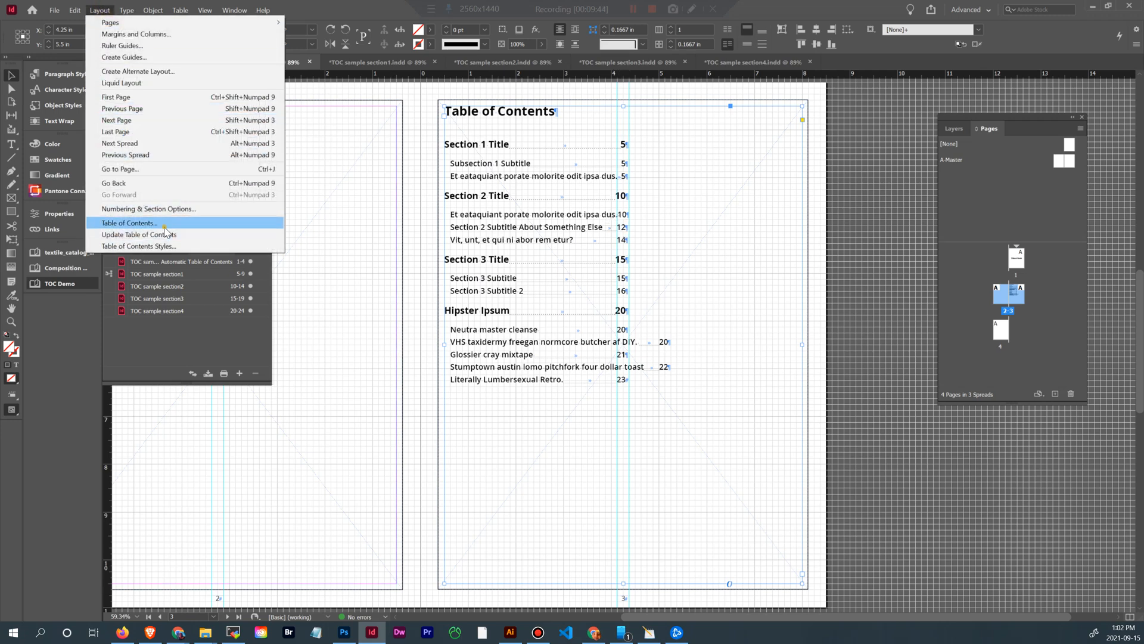
click(130, 223)
drag(604, 204, 664, 244)
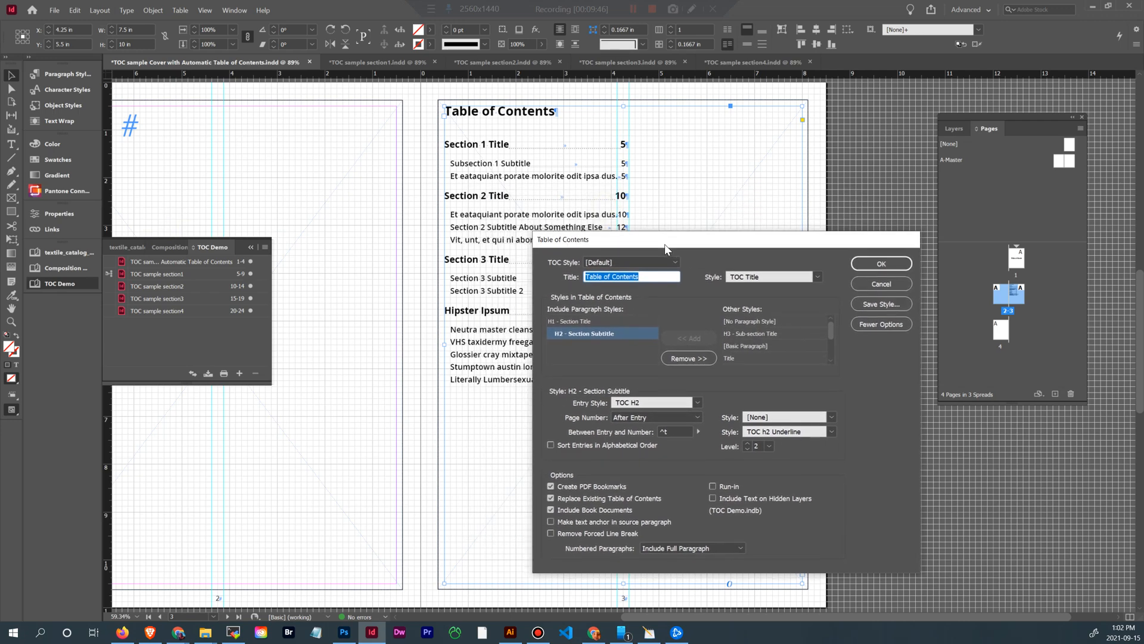
click(593, 322)
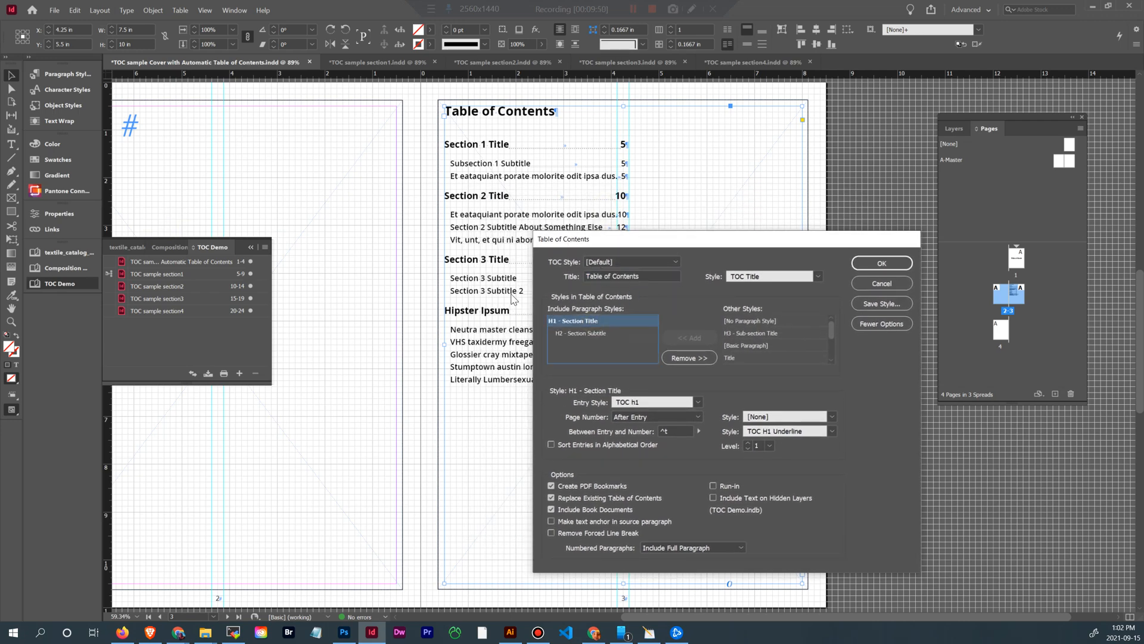
click(881, 283)
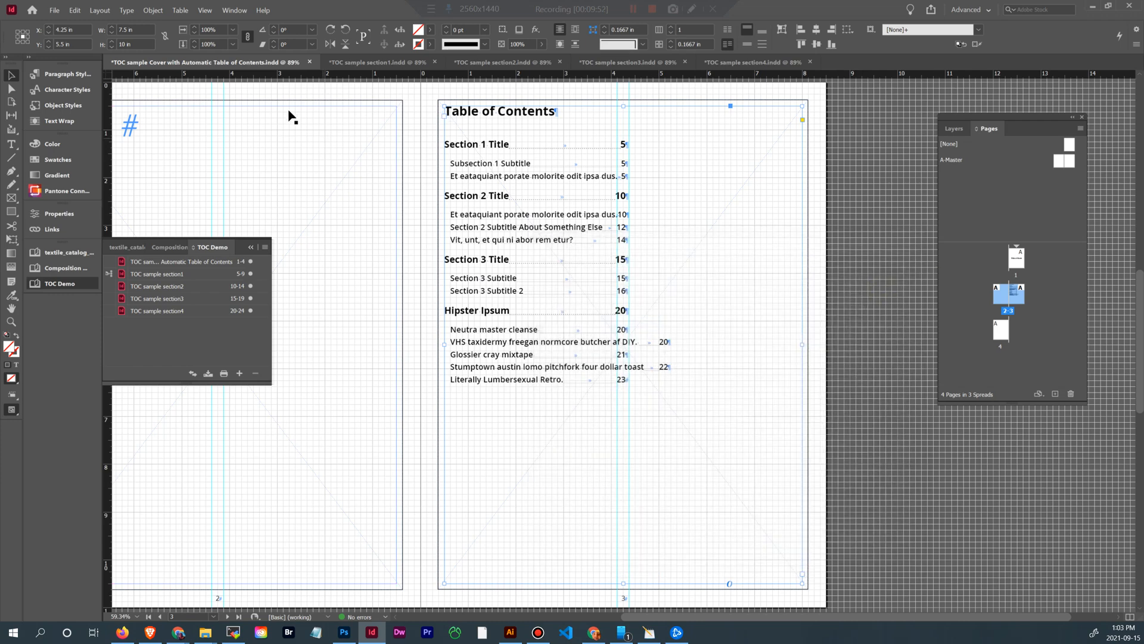
Step: Deselect the contents frame and move the TOC h1 paragraph style's right-aligned tab stop to 7 in
click(53, 74)
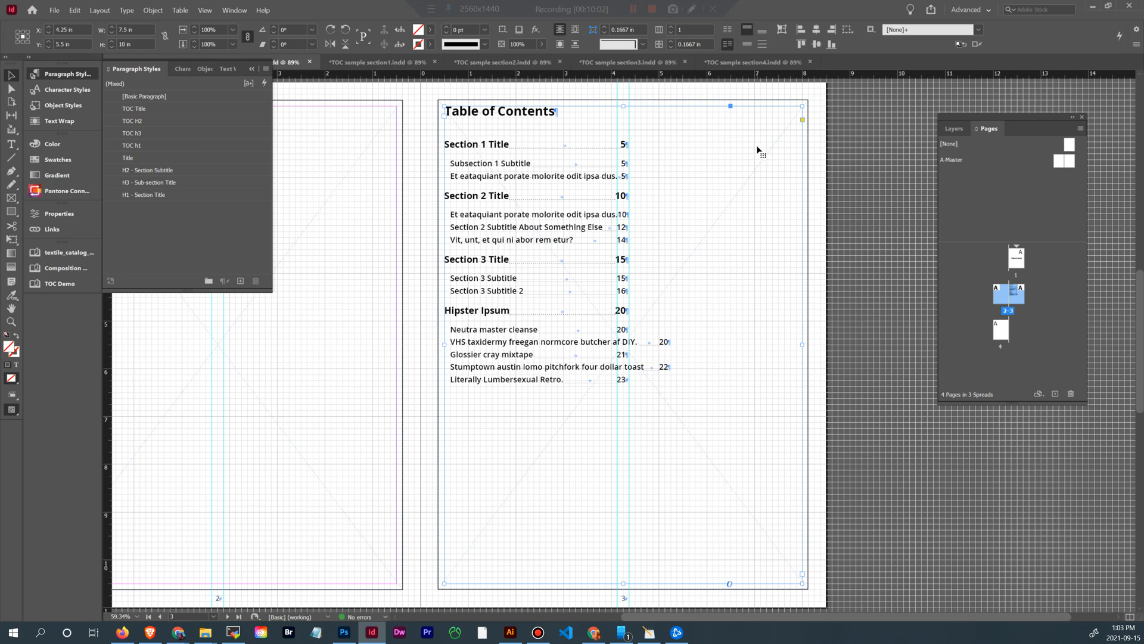
double_click(167, 148)
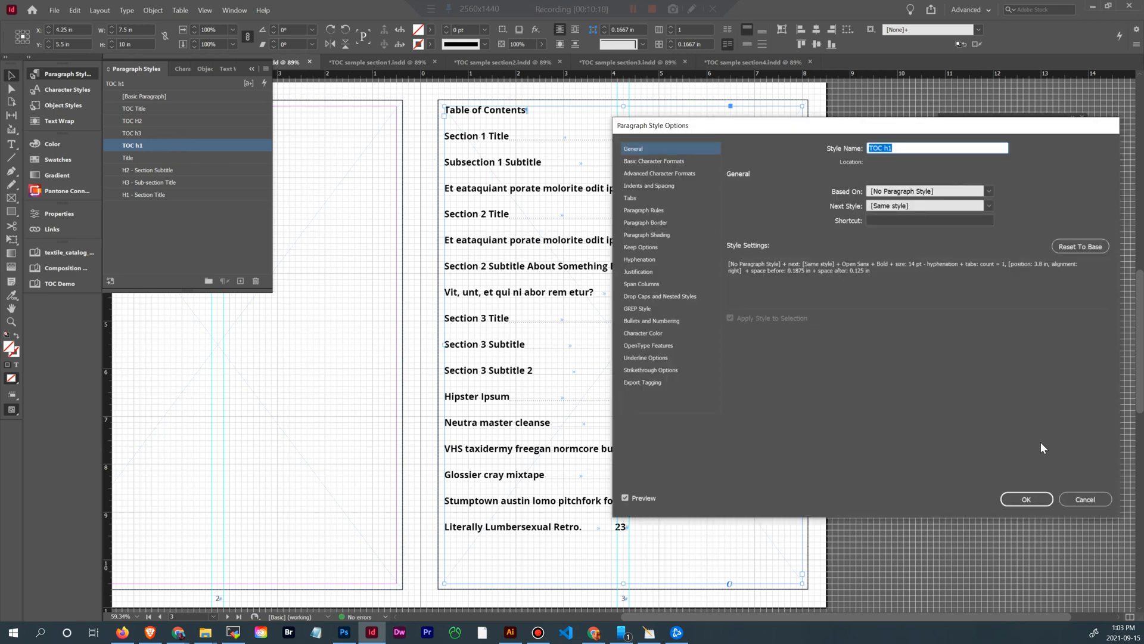
click(1096, 500)
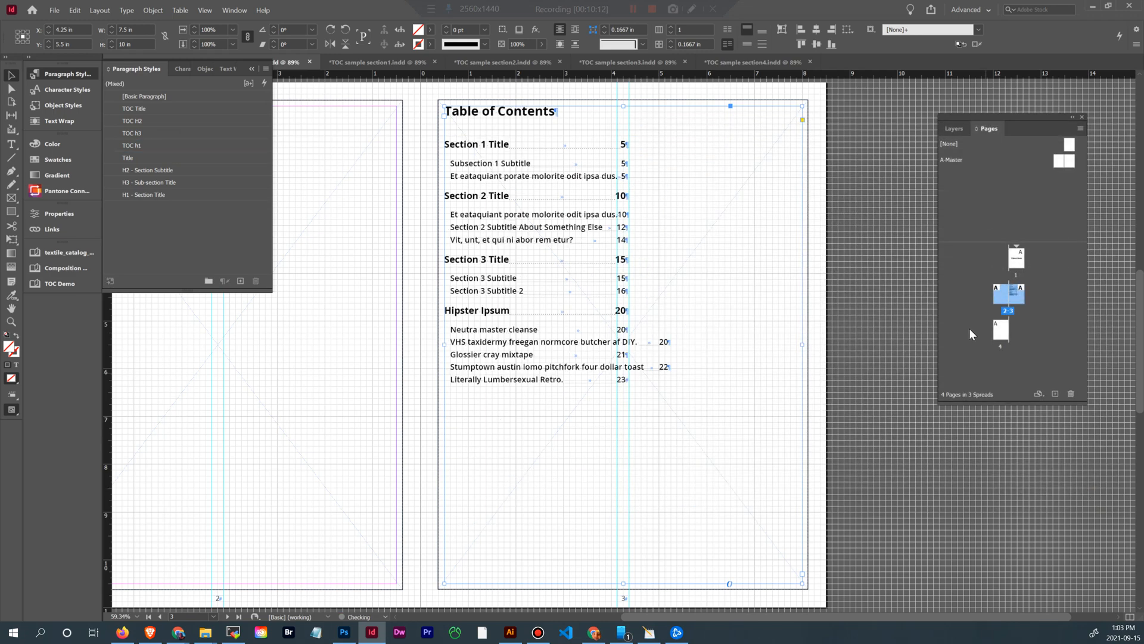
click(852, 164)
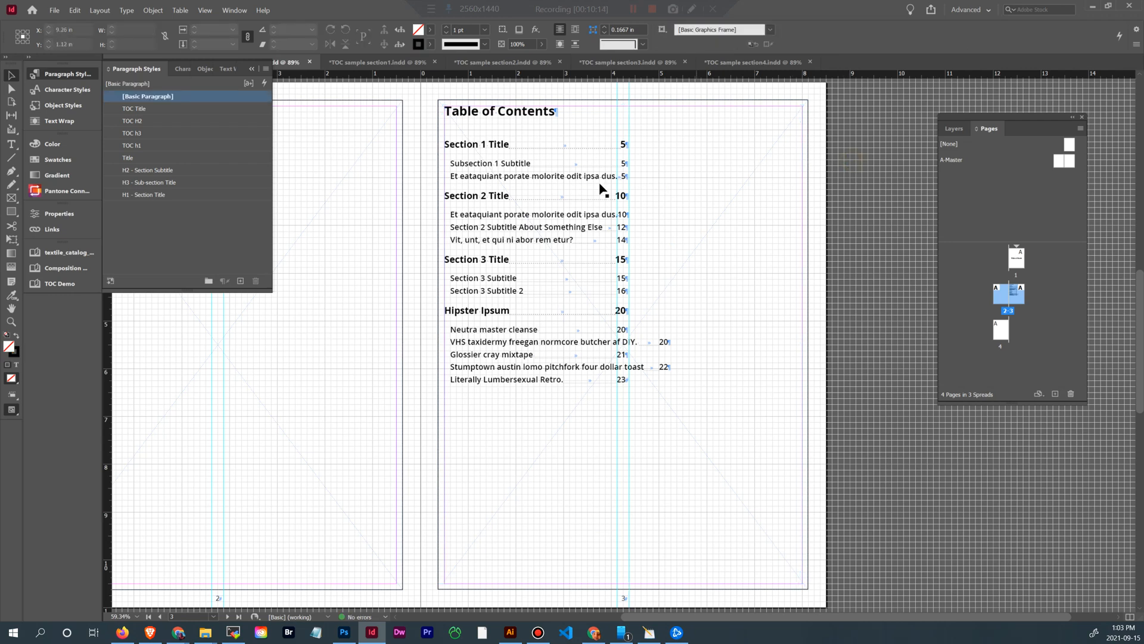
click(158, 146)
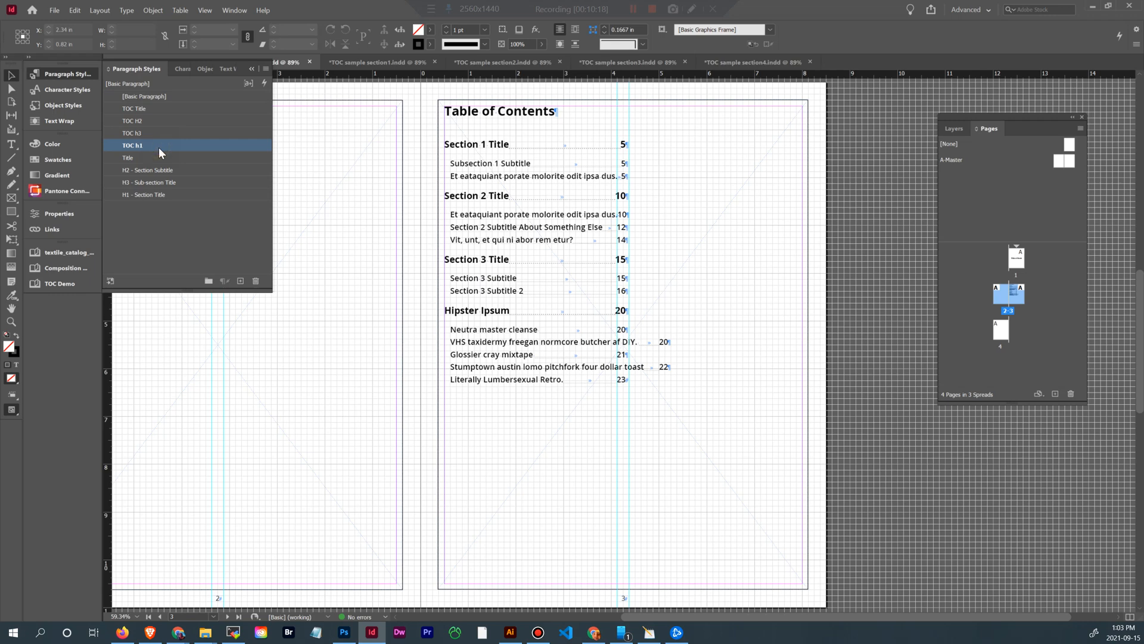
double_click(159, 146)
click(644, 197)
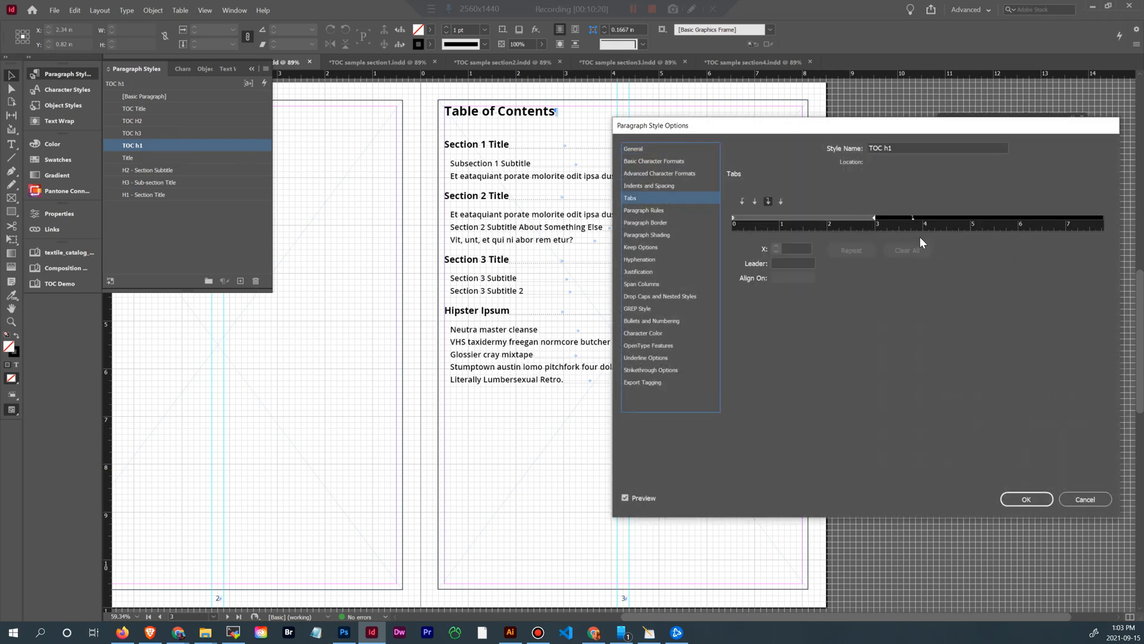
drag(913, 217, 1068, 217)
click(790, 248)
text(7)
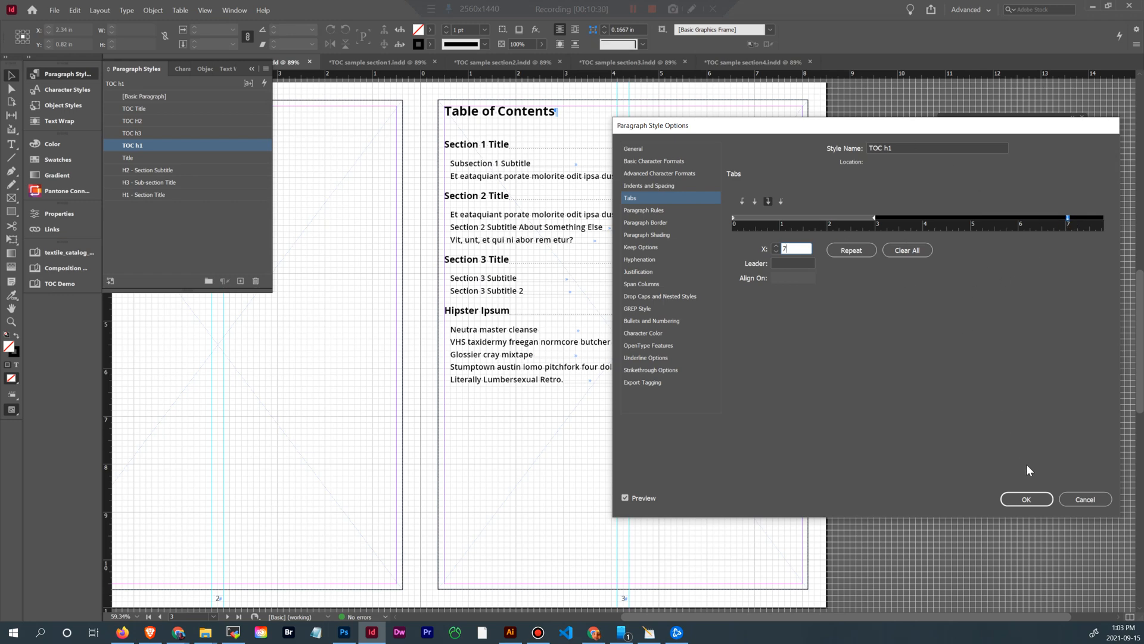
click(1027, 500)
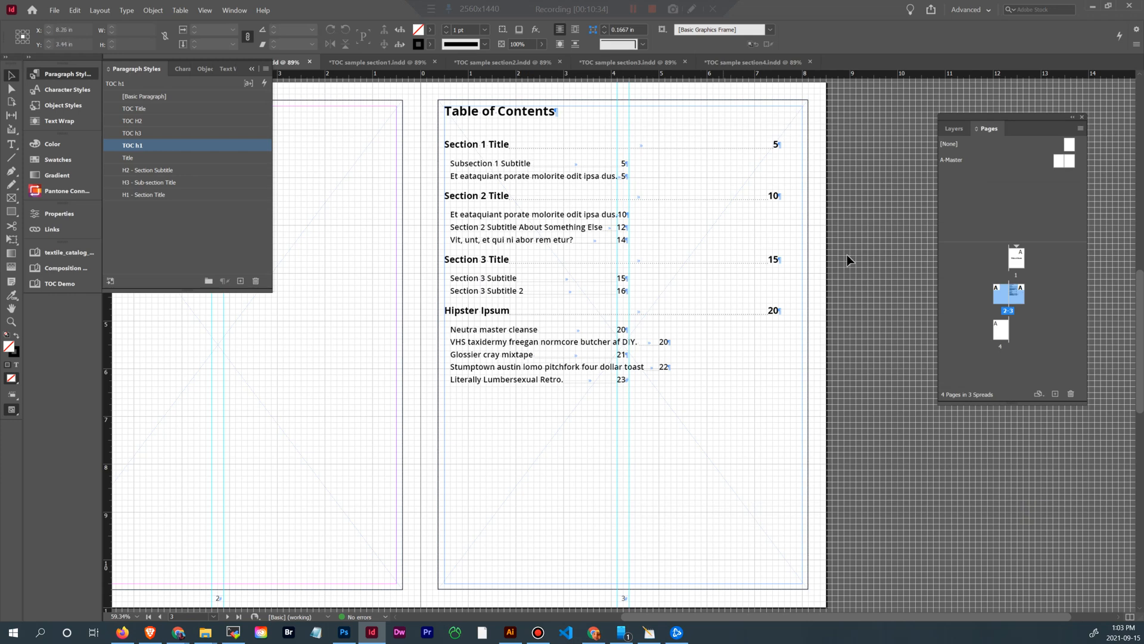
Step: Add a right-aligned tab stop at 6.5 in to the TOC H2 paragraph style
click(159, 122)
double_click(159, 123)
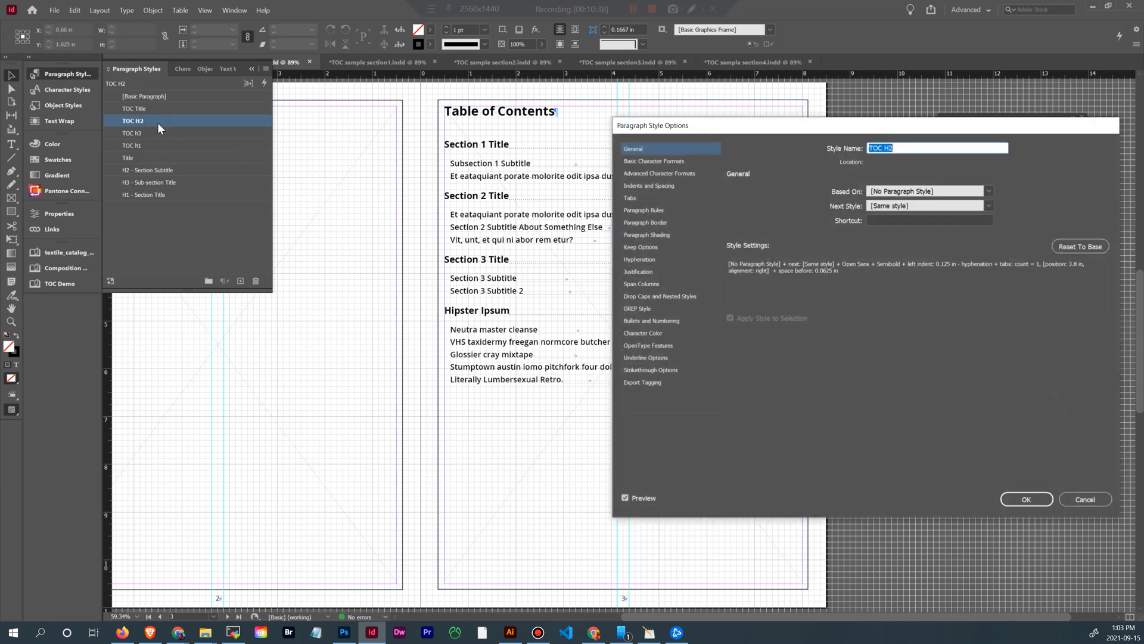
click(636, 198)
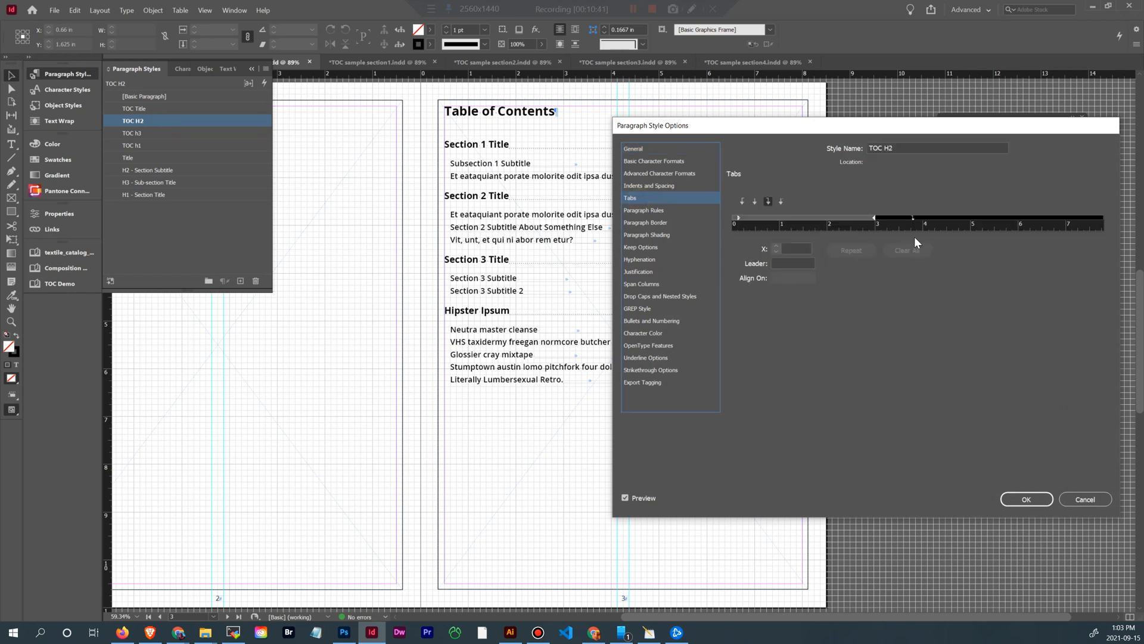
click(1042, 219)
click(793, 248)
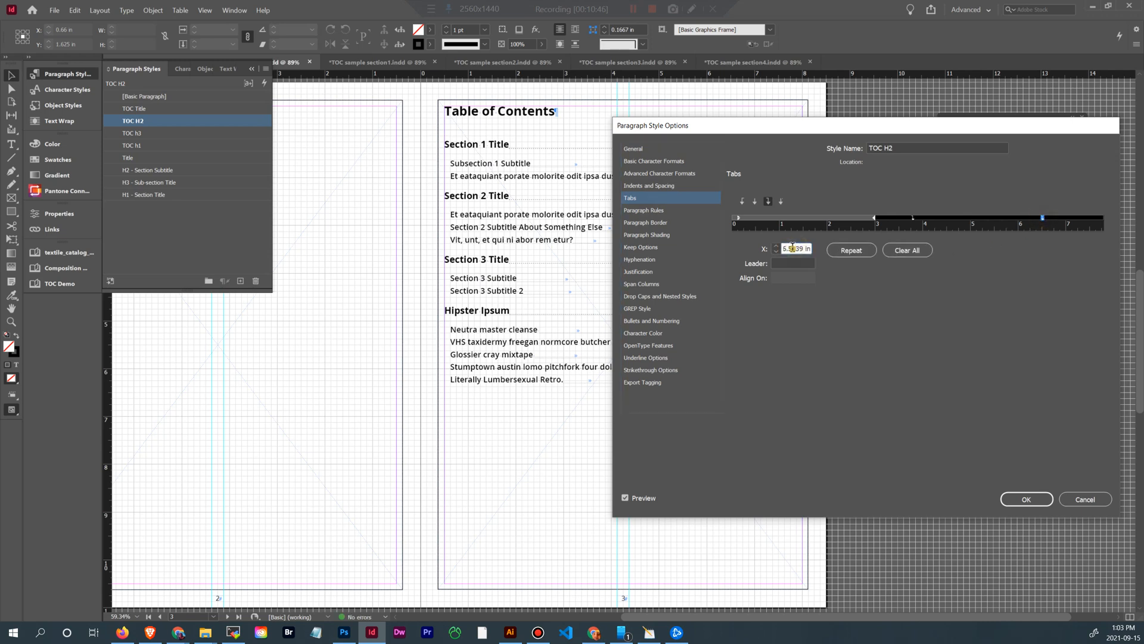
drag(793, 247, 803, 248)
key(BackSpace)
click(1026, 497)
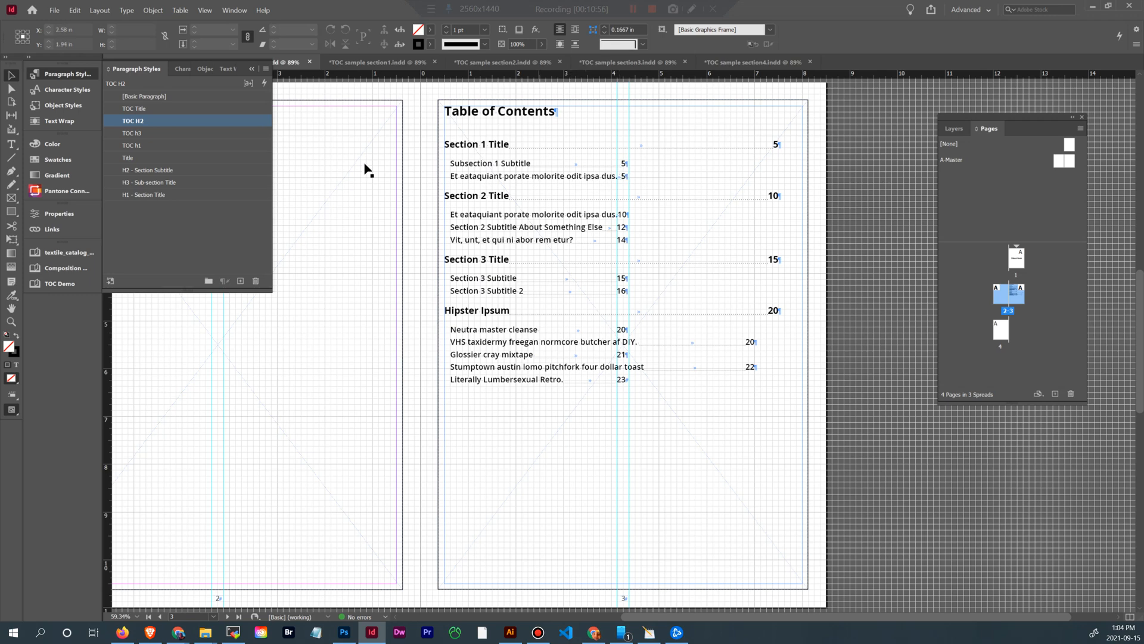
Step: Remove the 3.8 in tab stop from the TOC H2 paragraph style
double_click(176, 119)
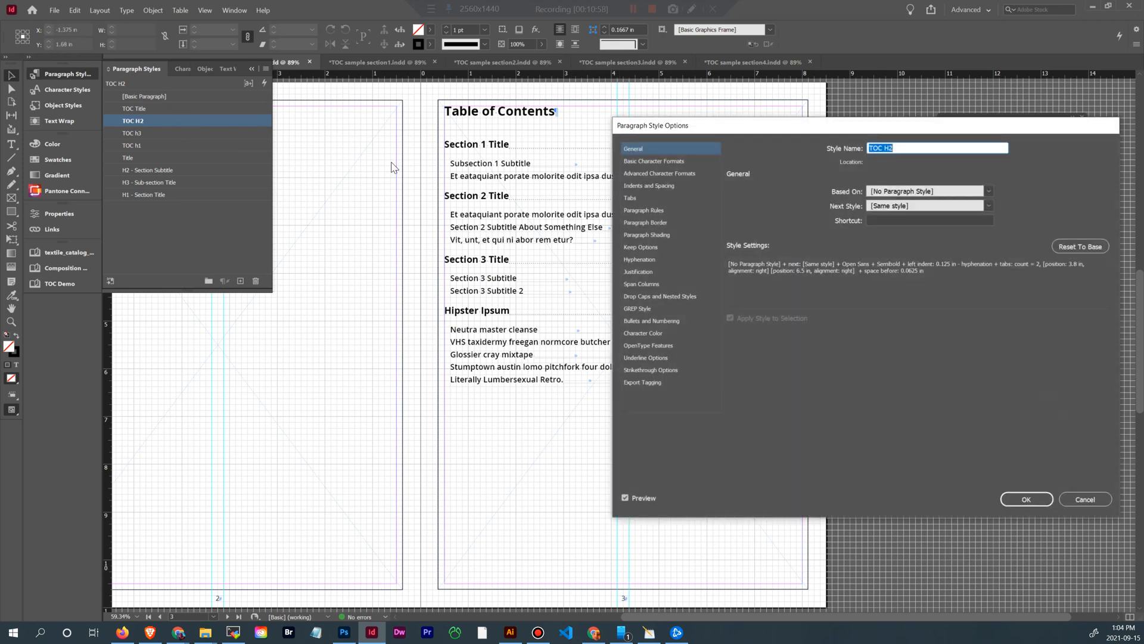
click(634, 188)
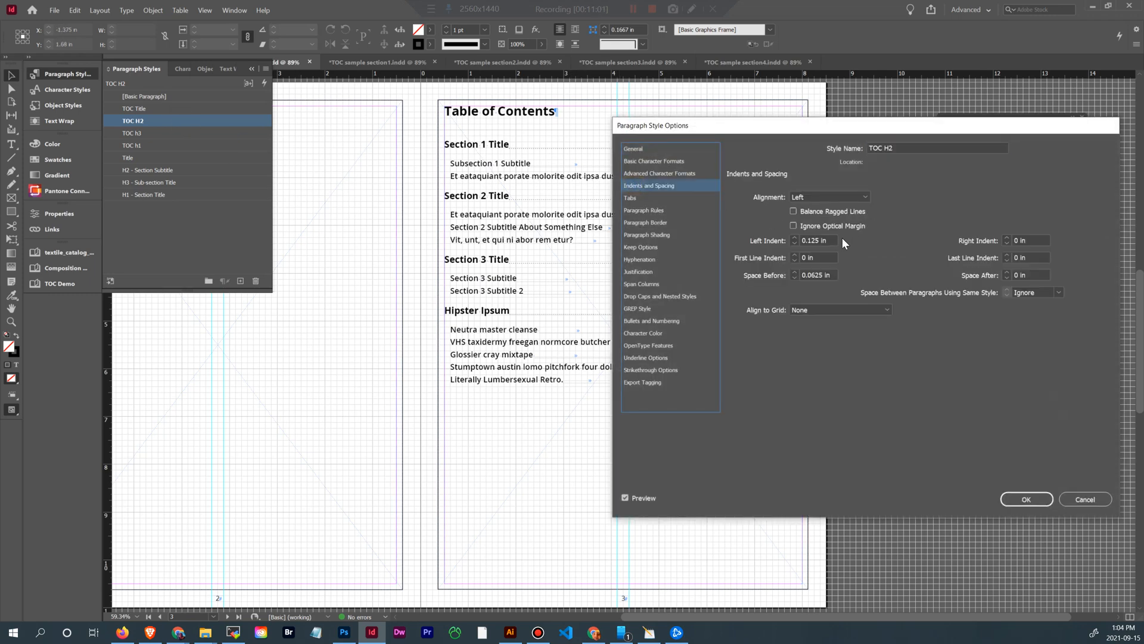
click(631, 198)
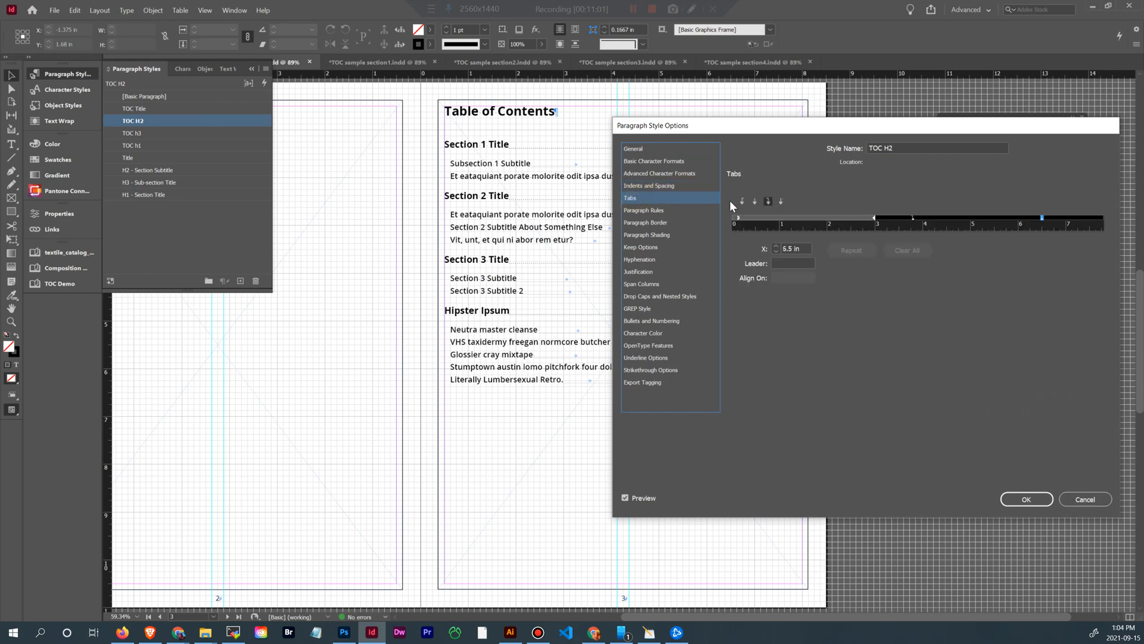
click(913, 217)
drag(914, 220, 916, 227)
click(1025, 499)
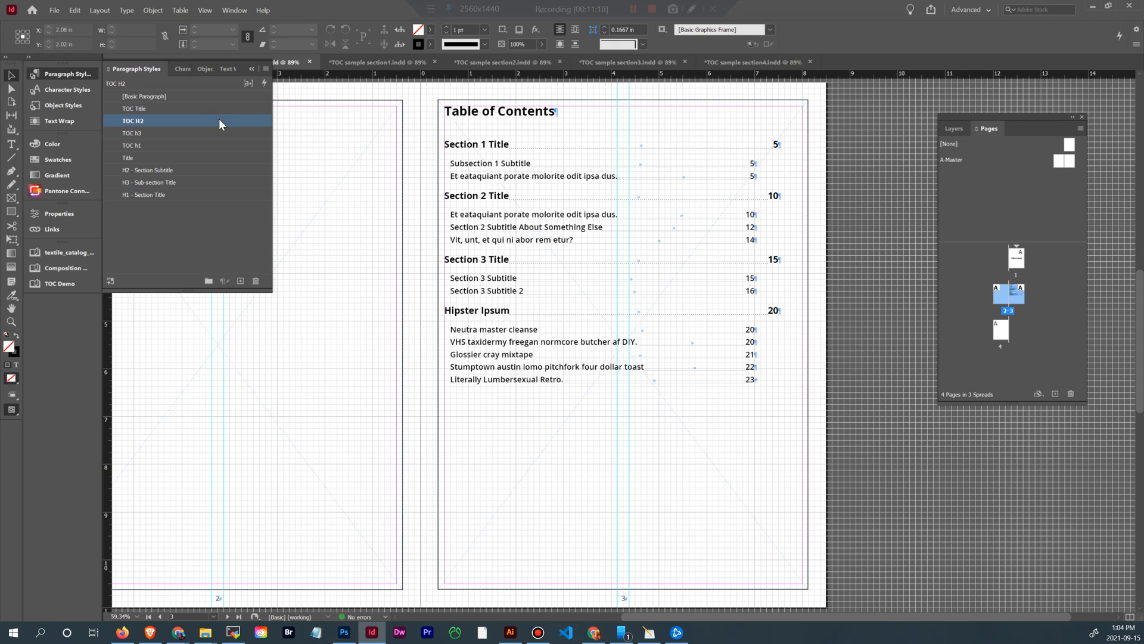
Step: Move the TOC H2 paragraph style's right-aligned tab stop to 7 in
double_click(193, 118)
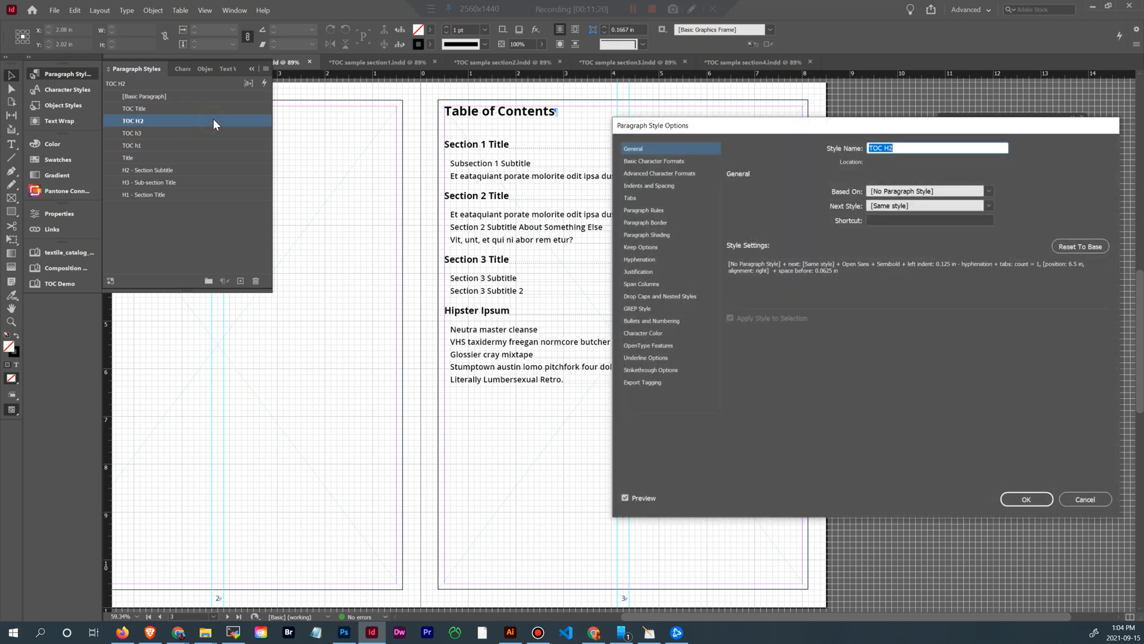
click(645, 199)
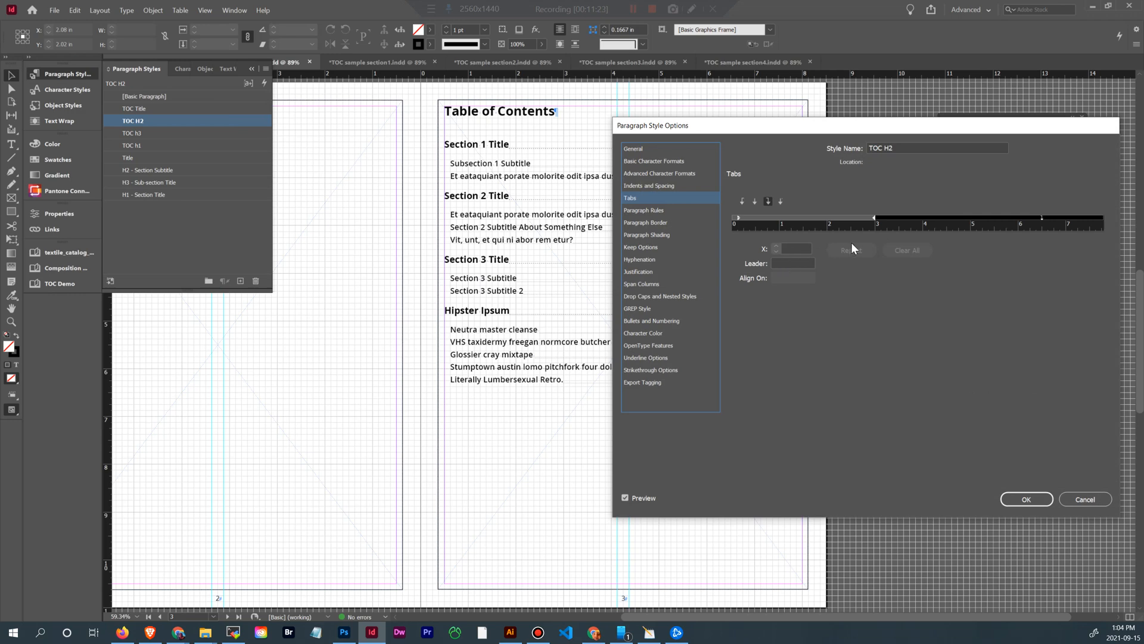
click(1042, 216)
text(7)
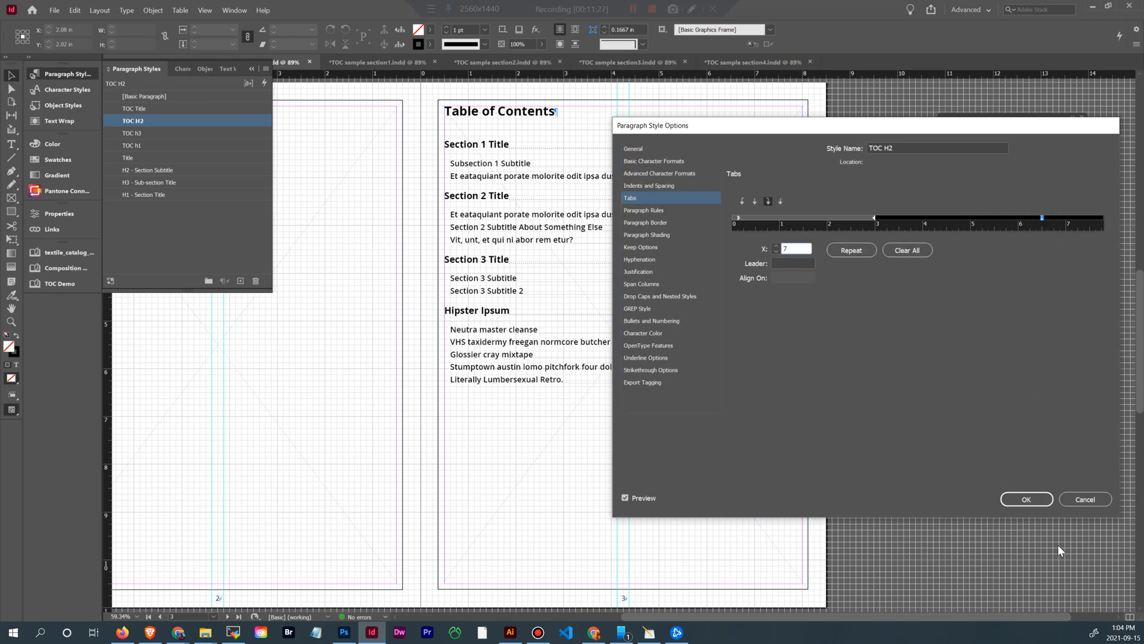
key(Return)
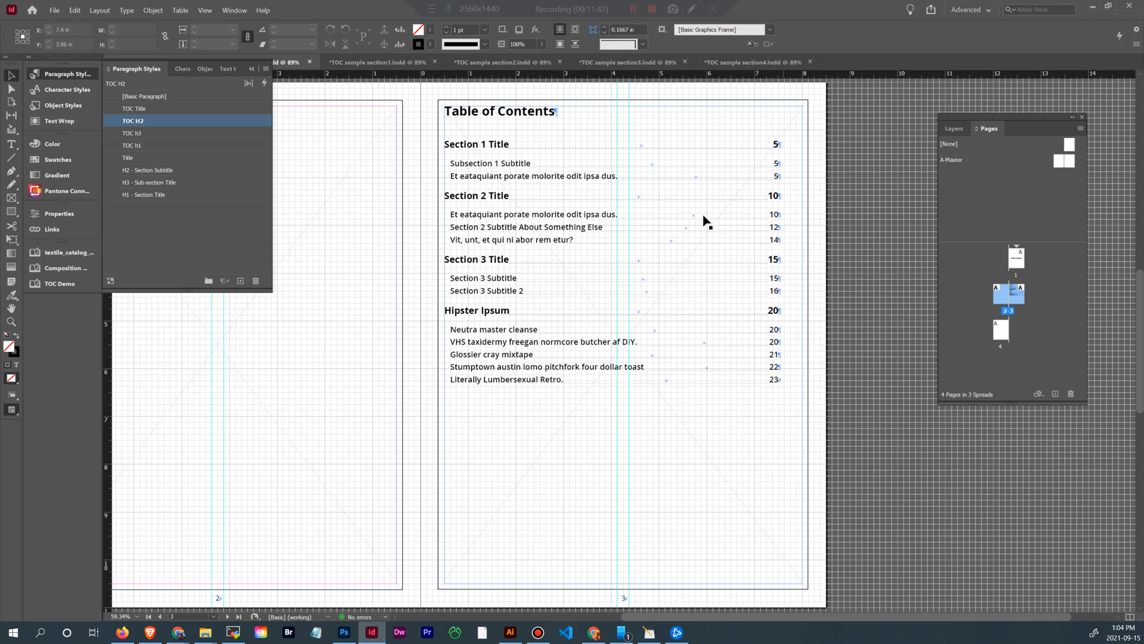
Step: In the table of contents settings, create a new character style named TOC H2 Page Number for the H2 - Section Subtitle page numbers
click(97, 11)
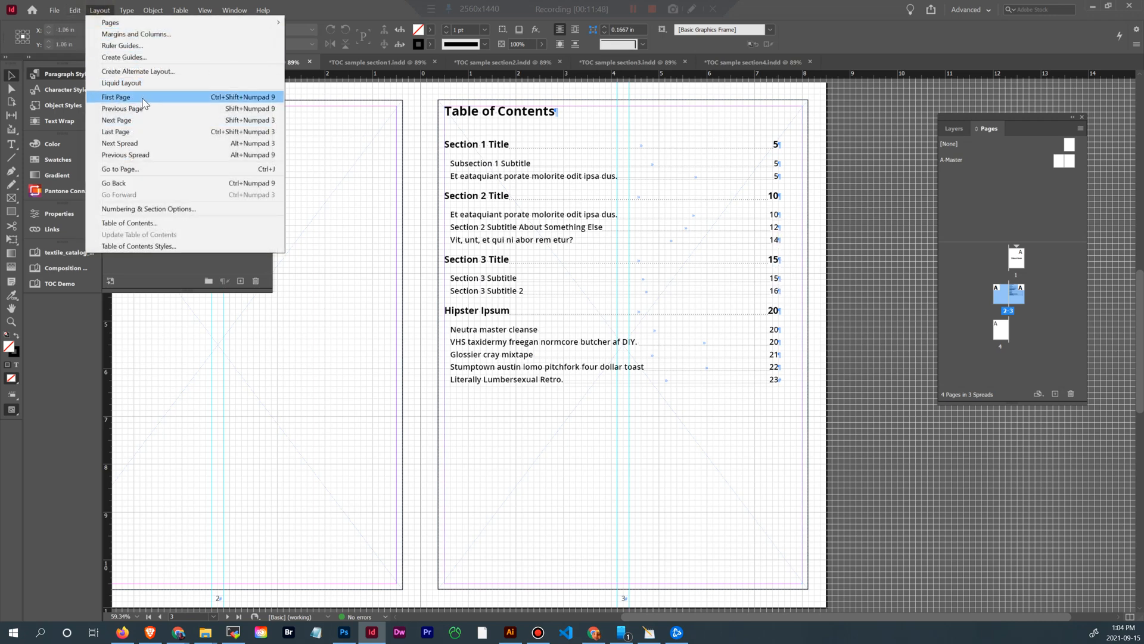
click(159, 223)
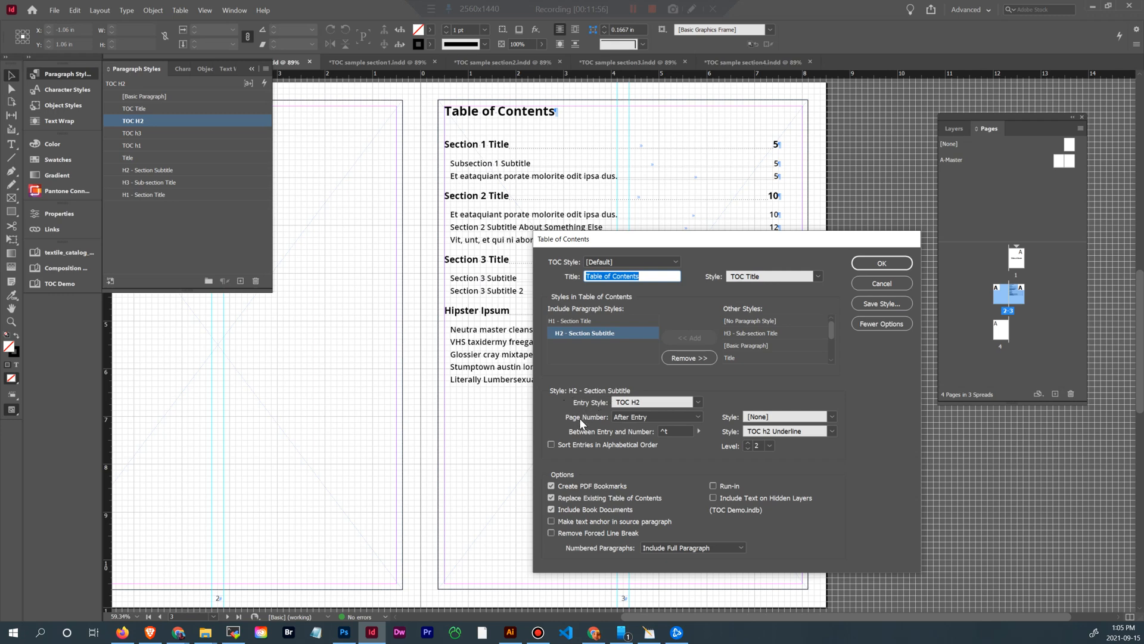
click(832, 417)
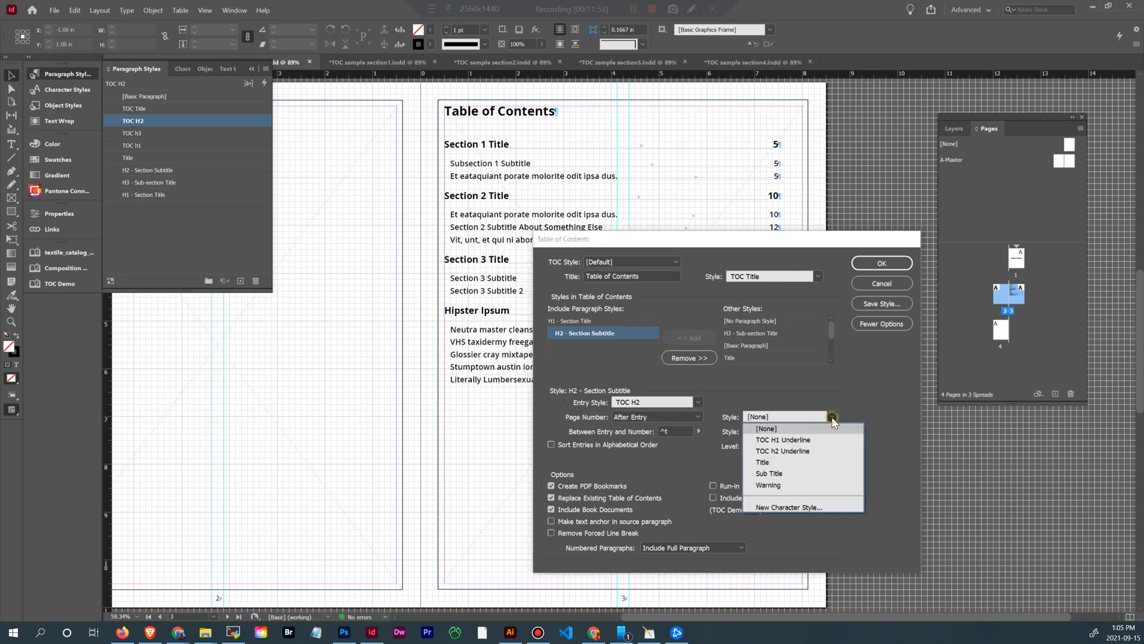
click(799, 507)
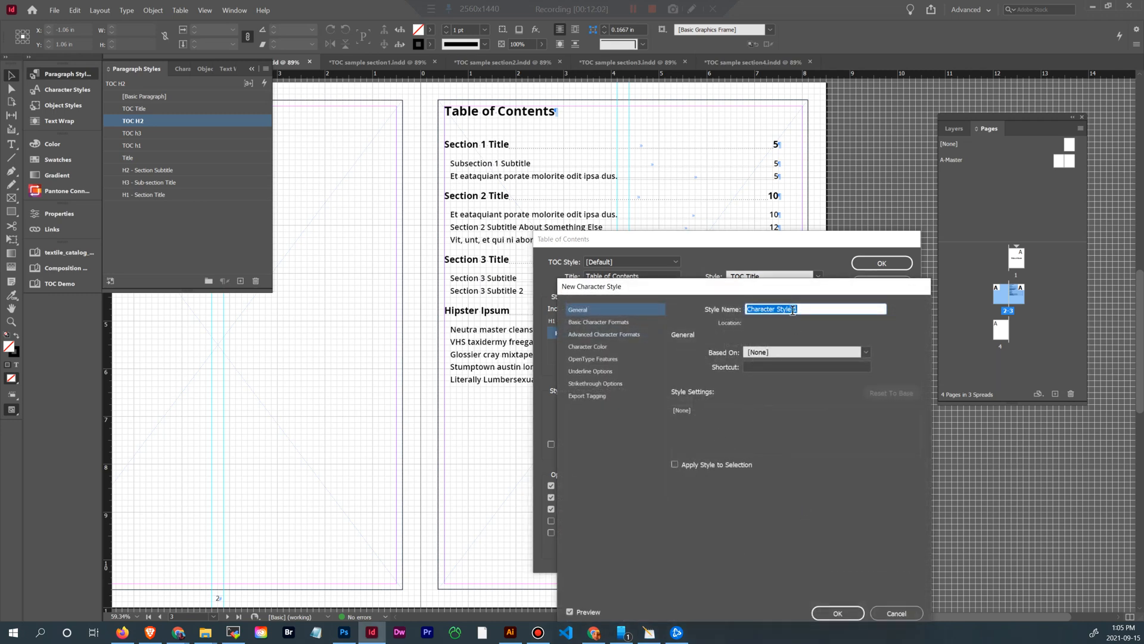
text(H2)
key(BackSpace)
key(BackSpace)
text(TOC H2 Page Number)
Step: Pick RGB Magenta as the character color of the TOC H2 Page Number style and save the style
click(584, 347)
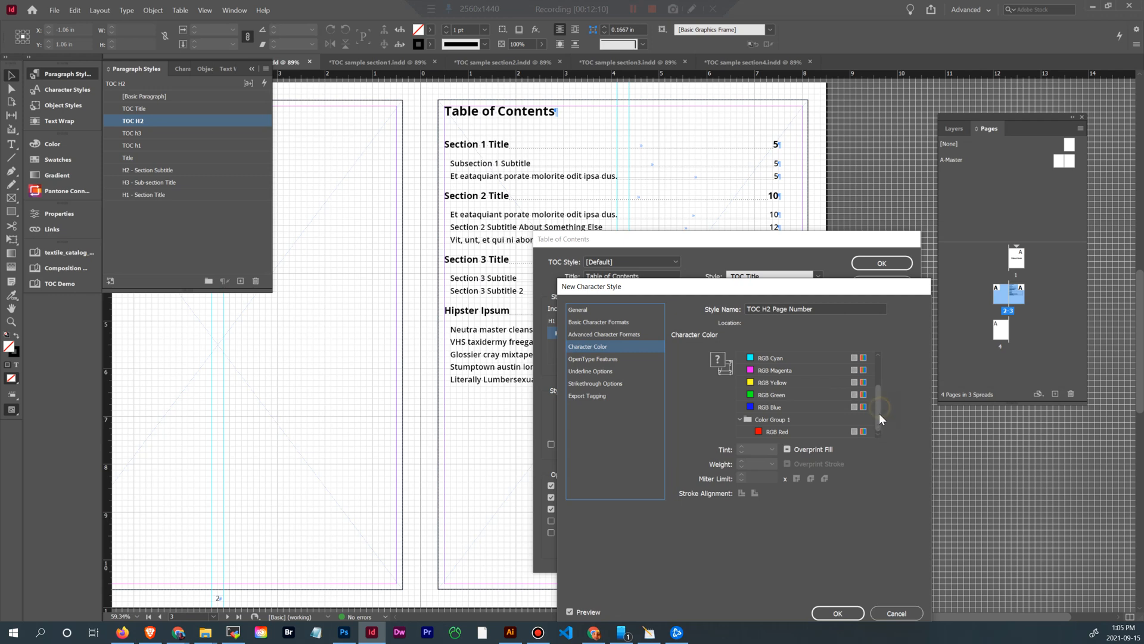
mouse_move(879, 413)
mouse_down()
mouse_move(875, 362)
mouse_move(874, 399)
mouse_up()
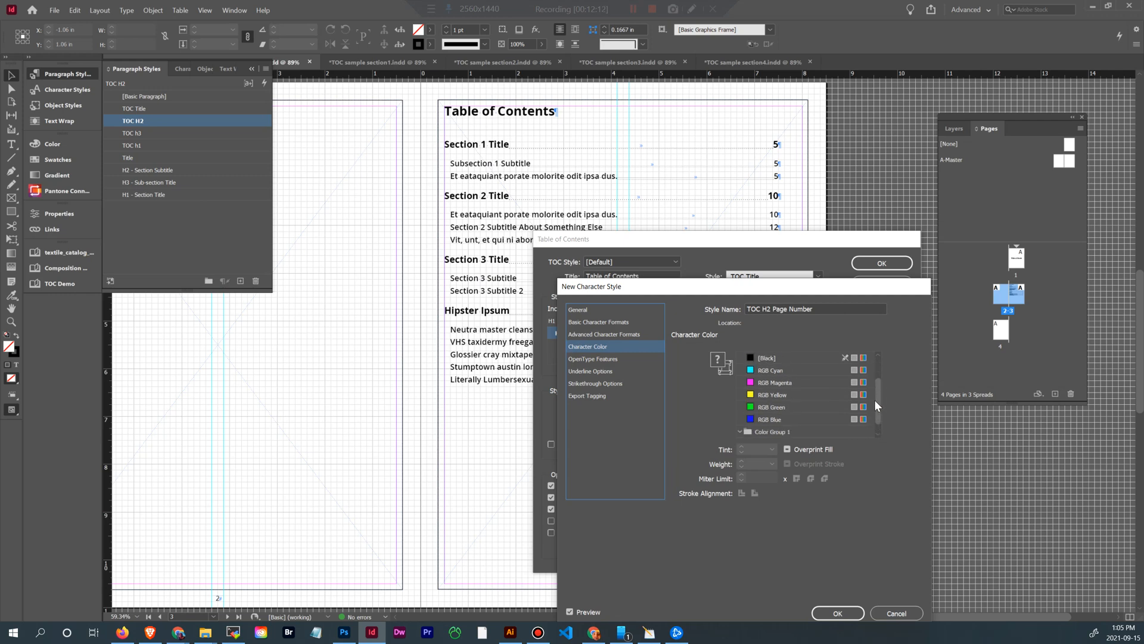
click(768, 383)
drag(878, 388, 879, 416)
click(838, 613)
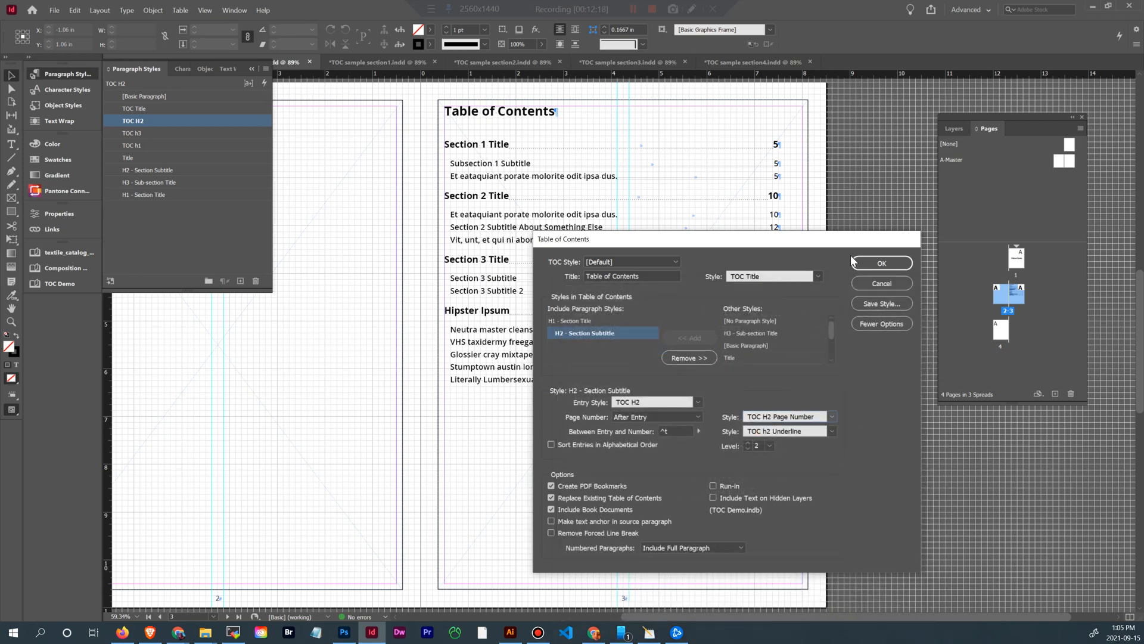
Step: Create another character style with RGB Magenta as its color and assign it to the H2 - Section Subtitle page numbers
click(833, 416)
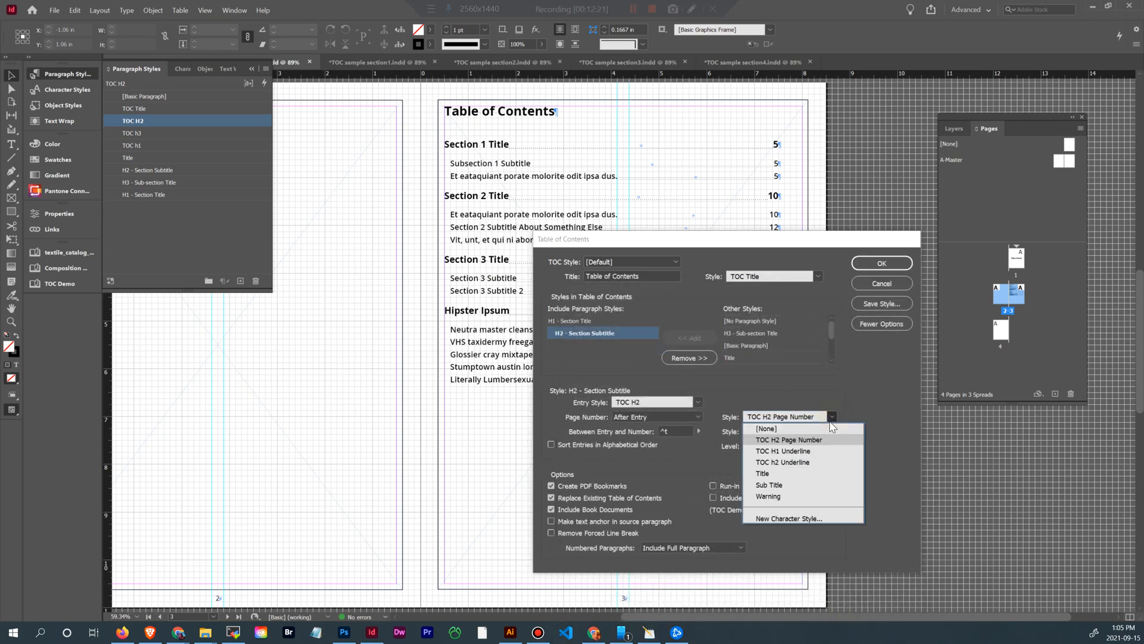
click(824, 516)
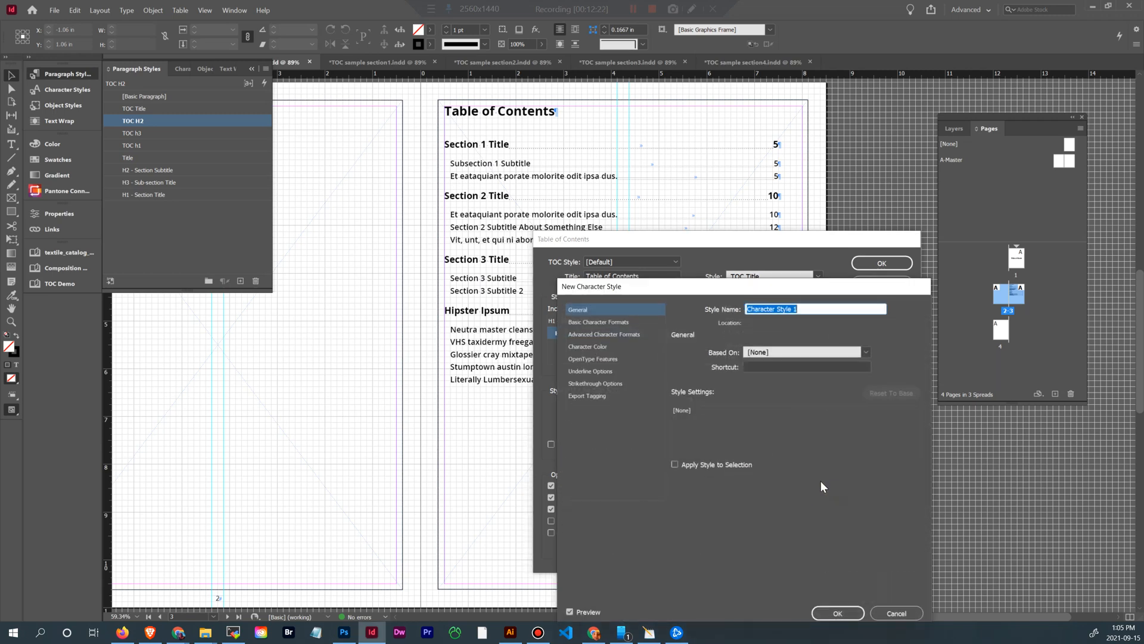
click(587, 347)
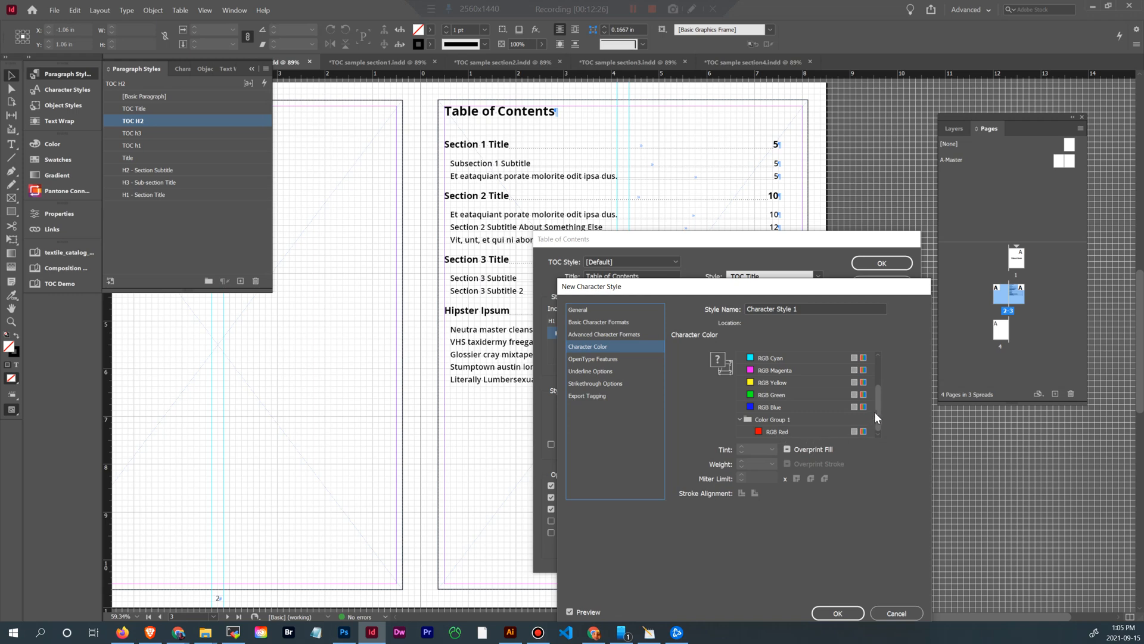
click(778, 370)
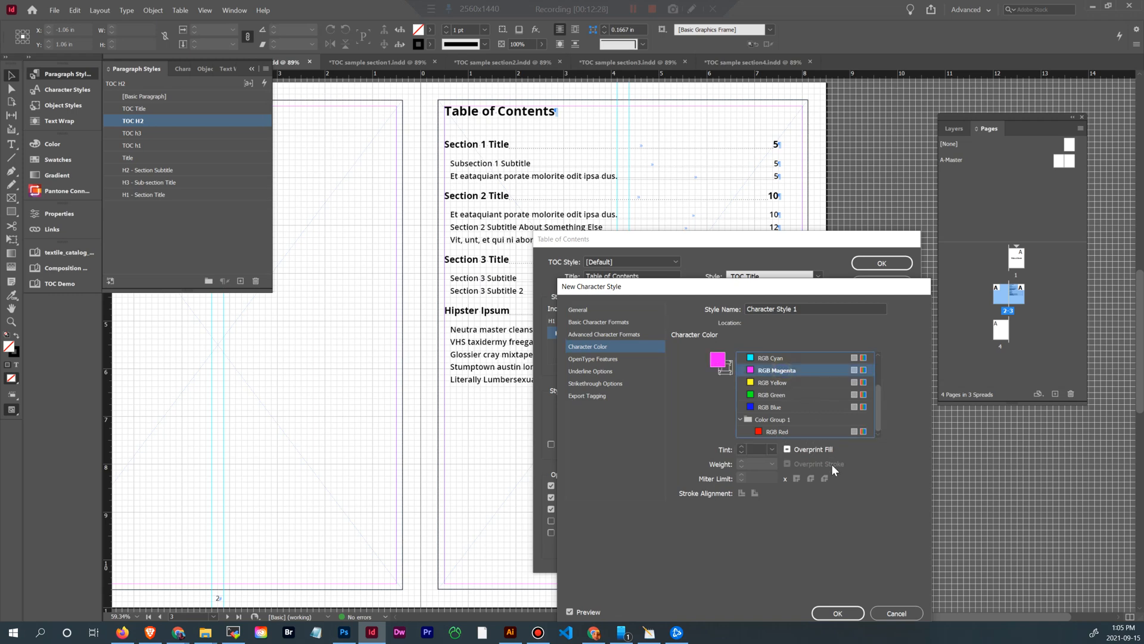
click(846, 614)
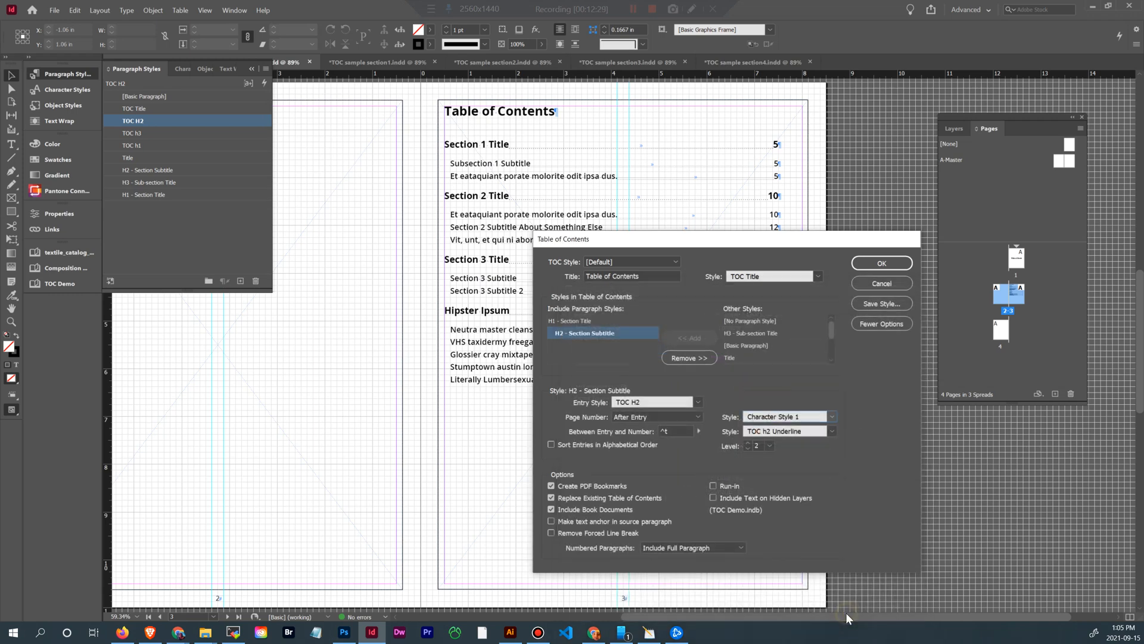
Step: Regenerate the table of contents with the new page number style, including items in overset text
click(876, 264)
click(755, 422)
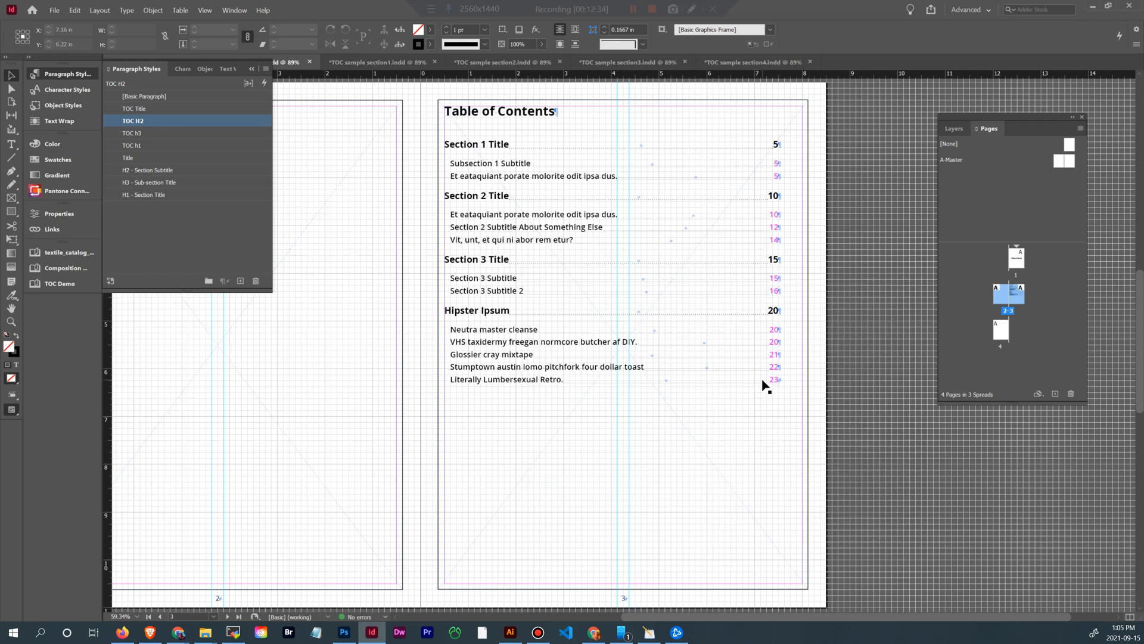
click(853, 390)
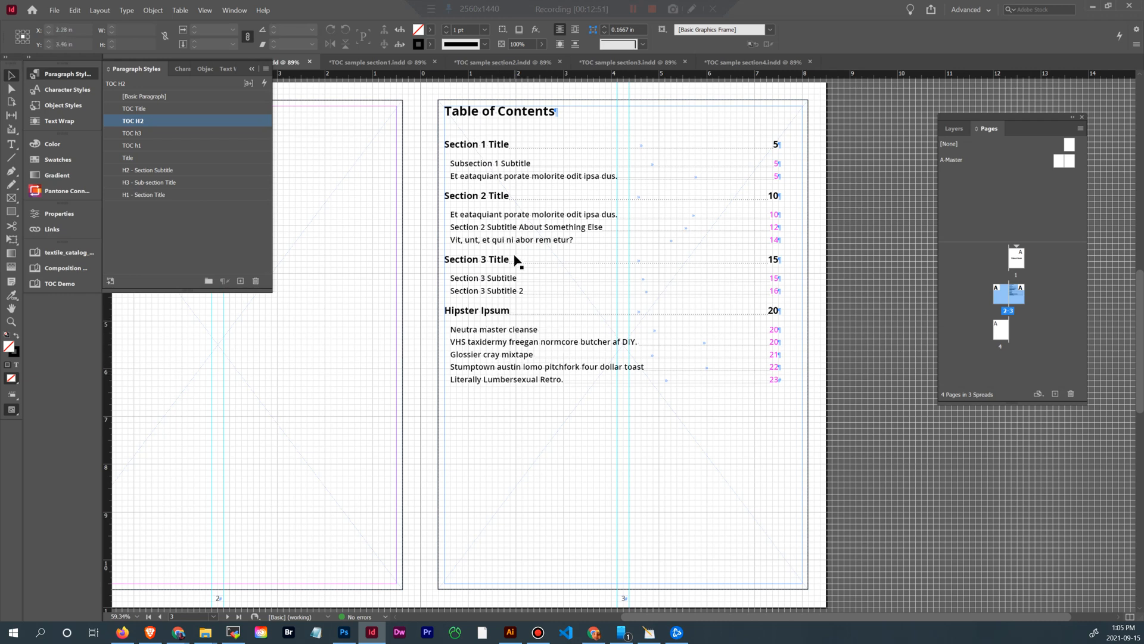
Step: Move TOC sample section4 above TOC sample section3 in the TOC Demo book
click(59, 284)
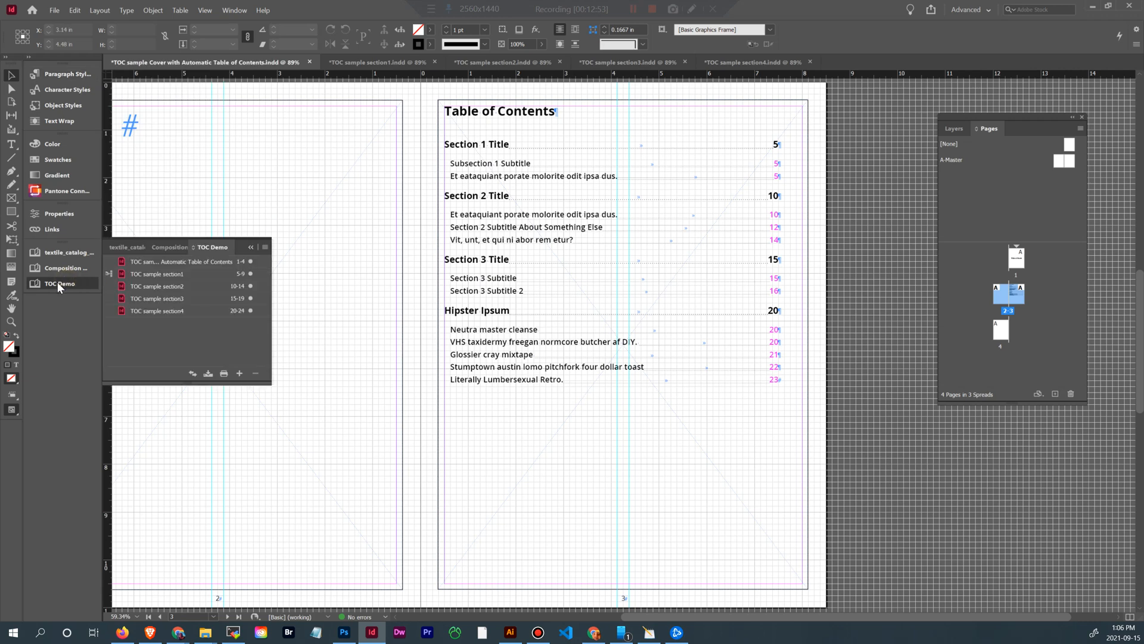
click(183, 313)
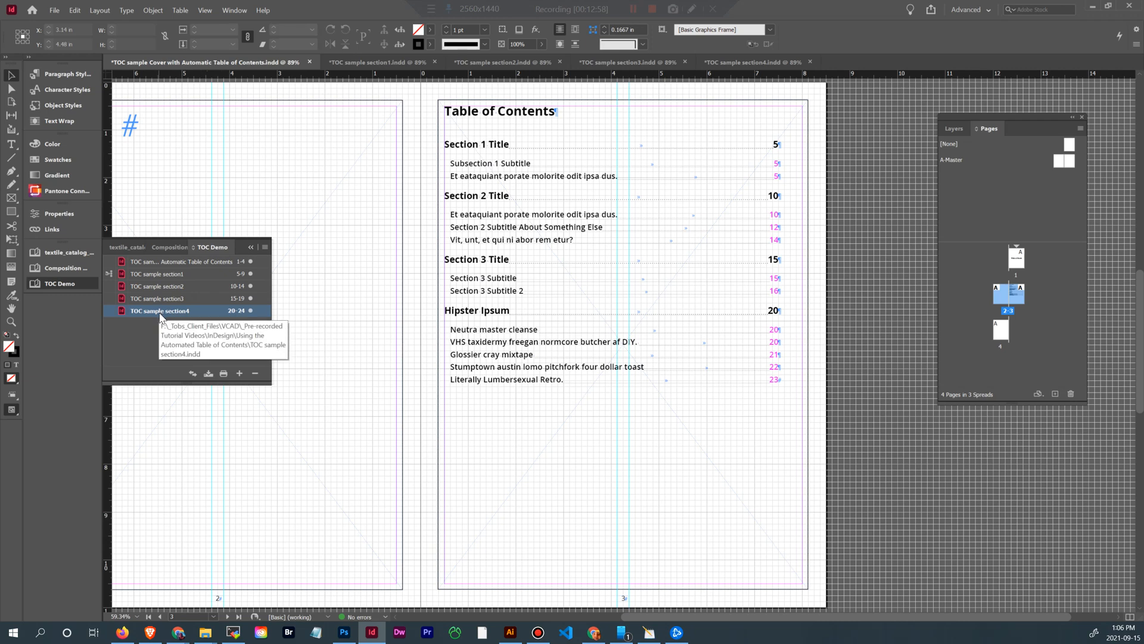
drag(170, 294, 170, 296)
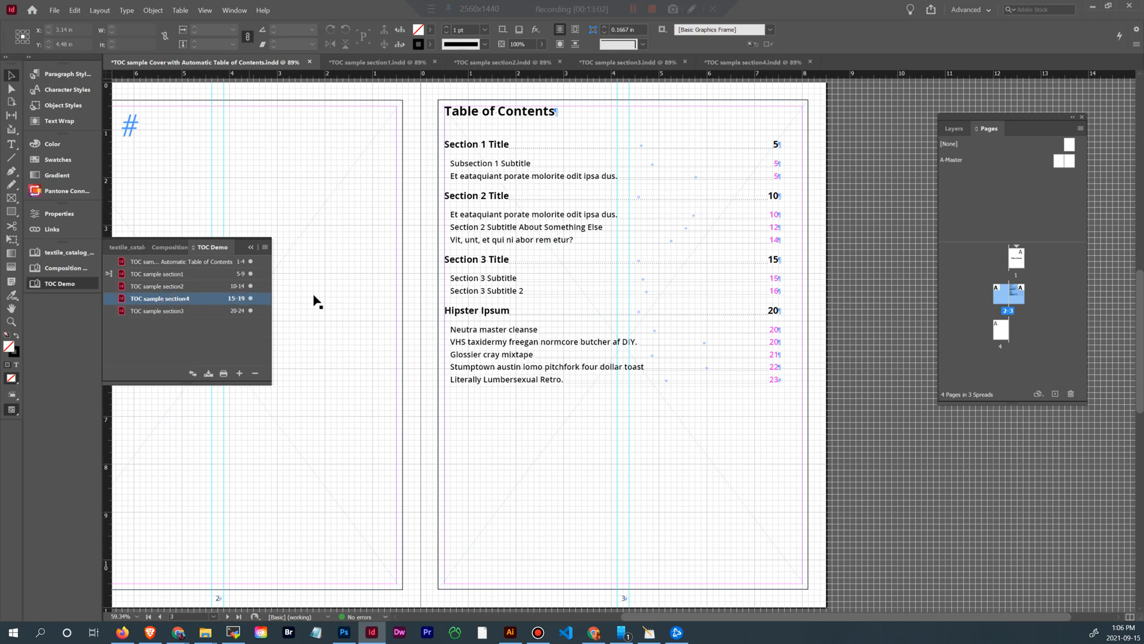
click(224, 344)
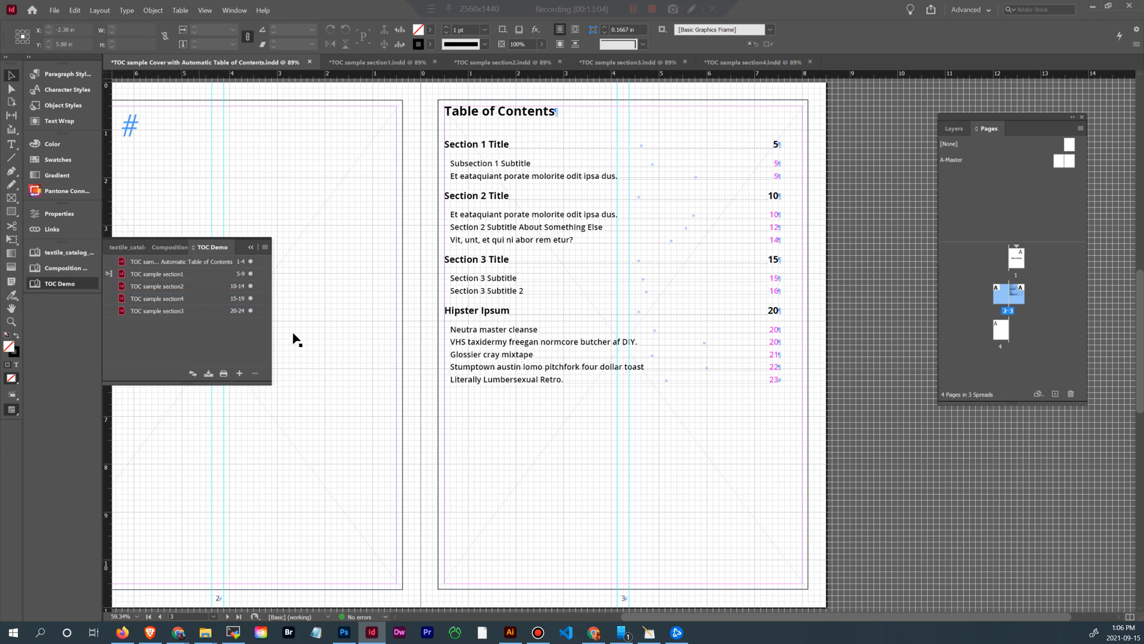
Step: Update the selected table of contents to the new book order and preview the page without guides and frame edges
click(483, 310)
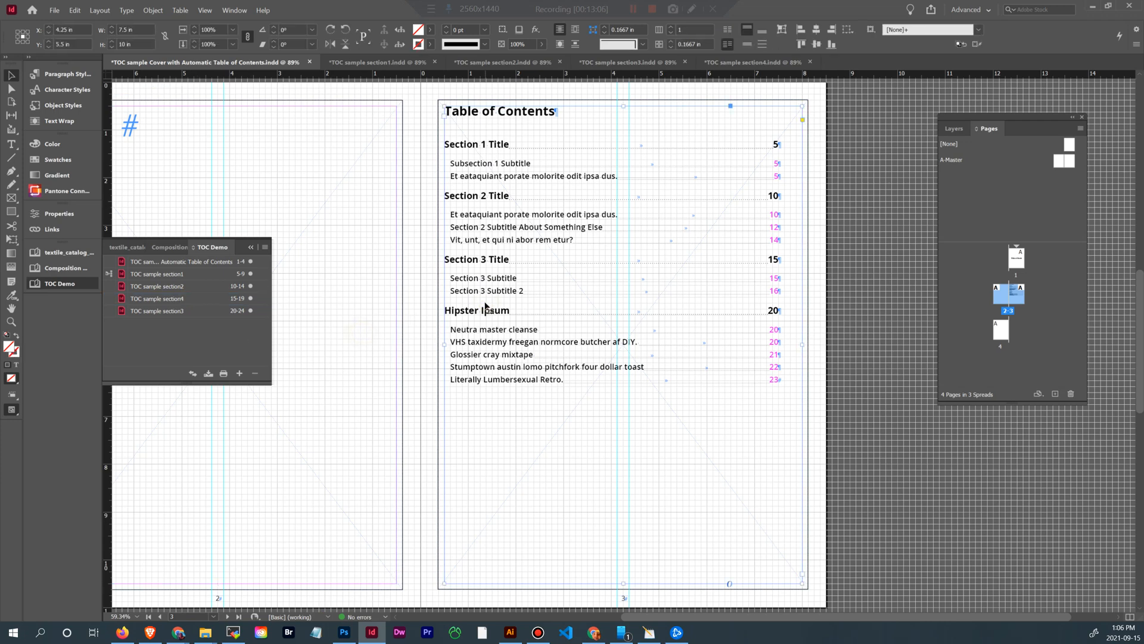
click(107, 10)
click(156, 235)
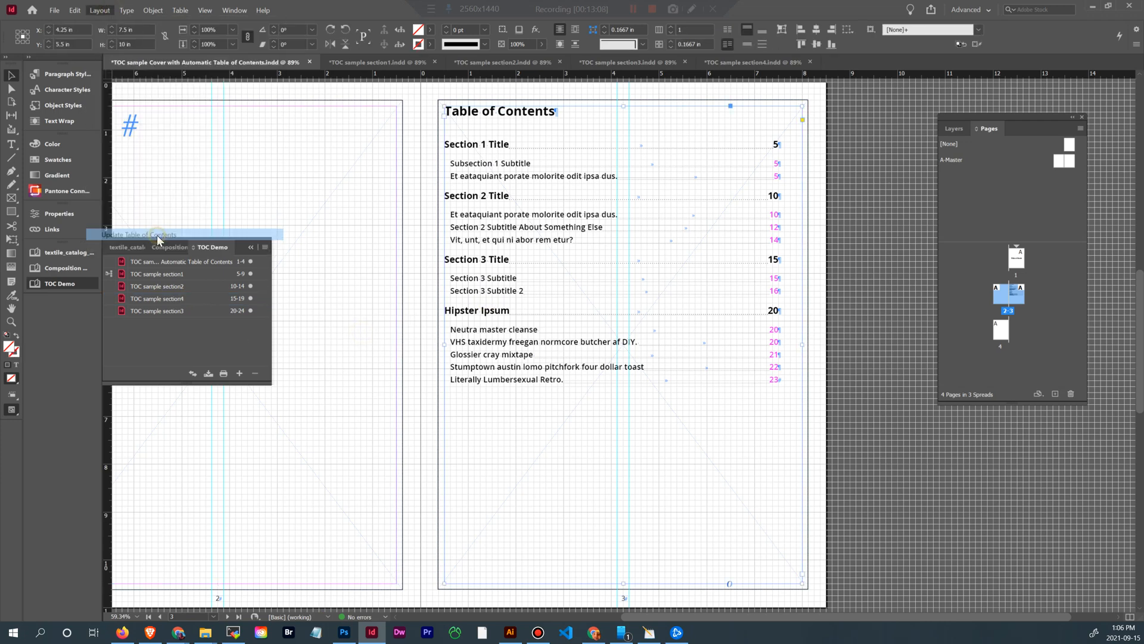
click(605, 326)
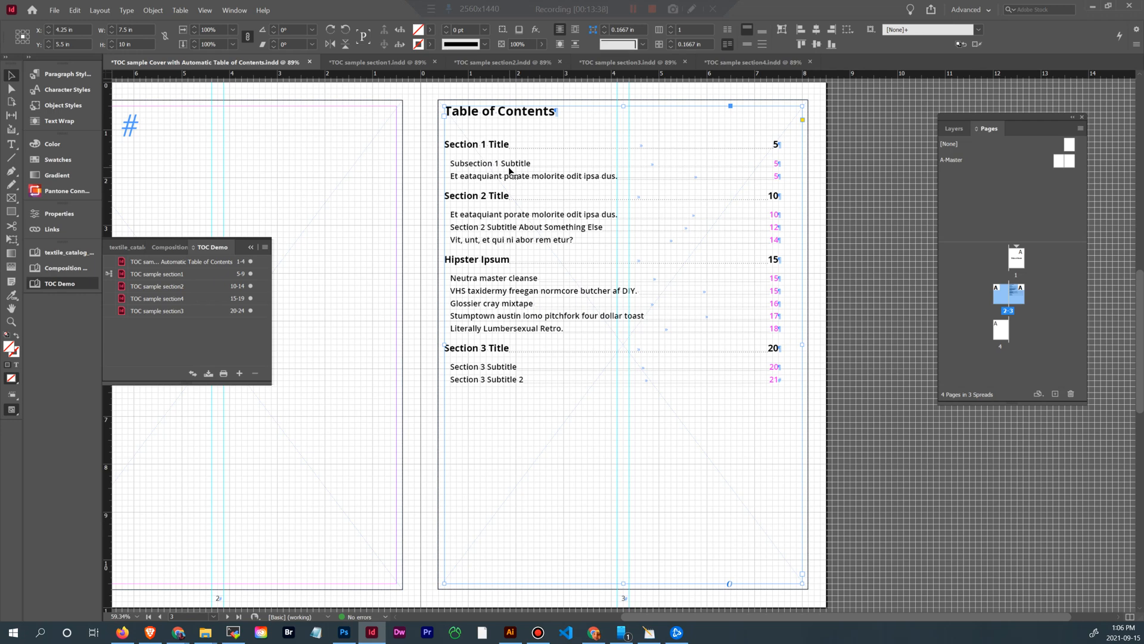
key(w)
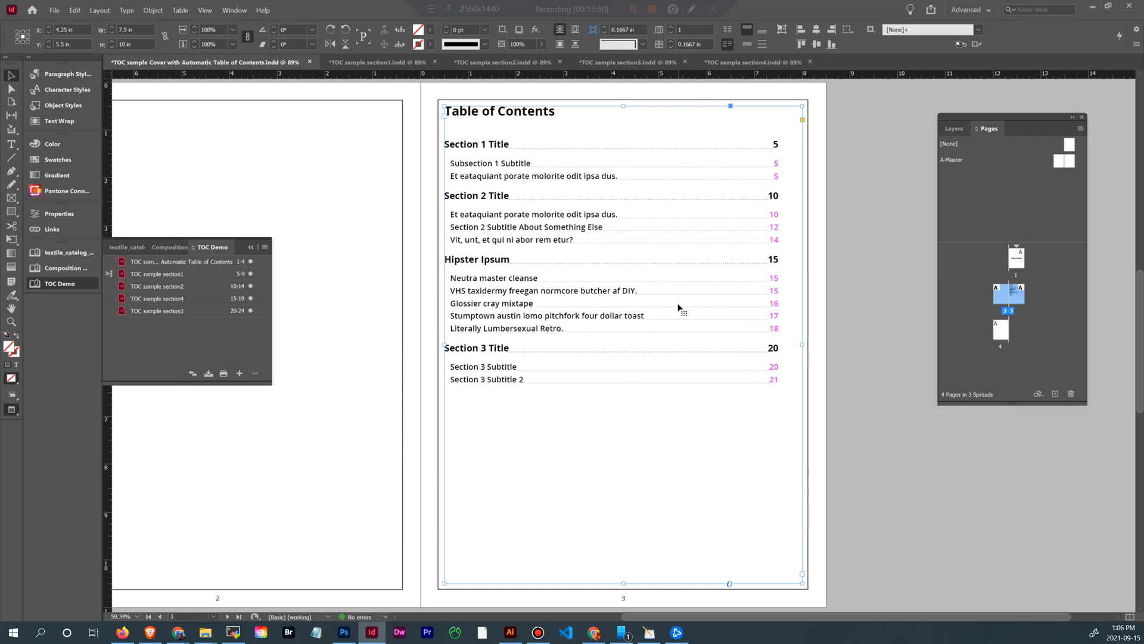
key(w)
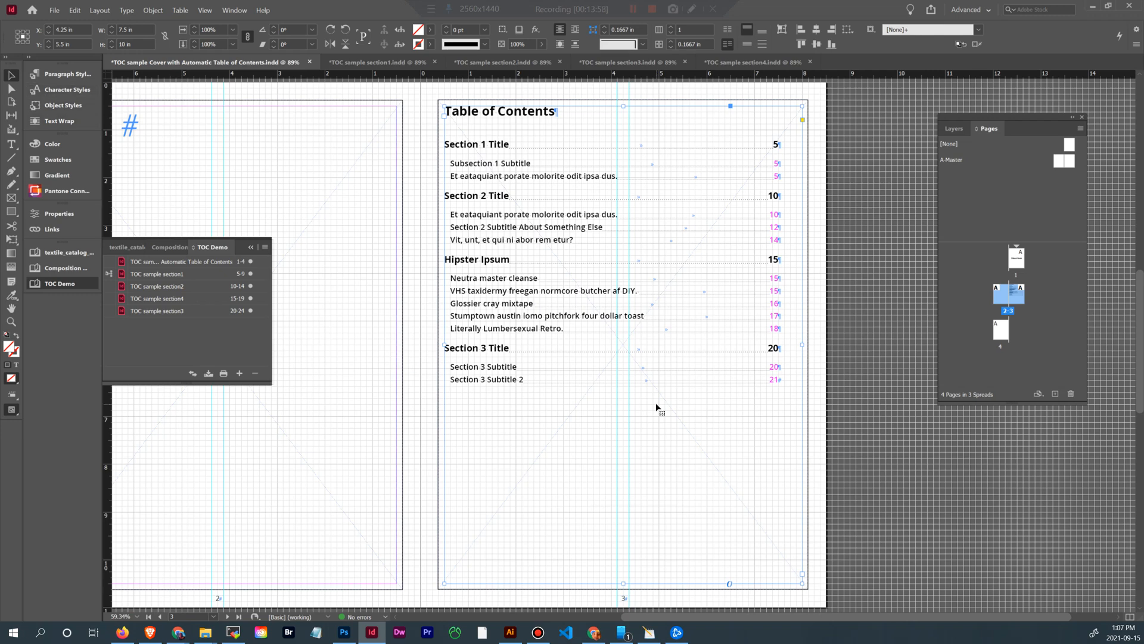
Step: Regenerate the table of contents from its settings with Create PDF Bookmarks enabled, including items in overset text
click(103, 10)
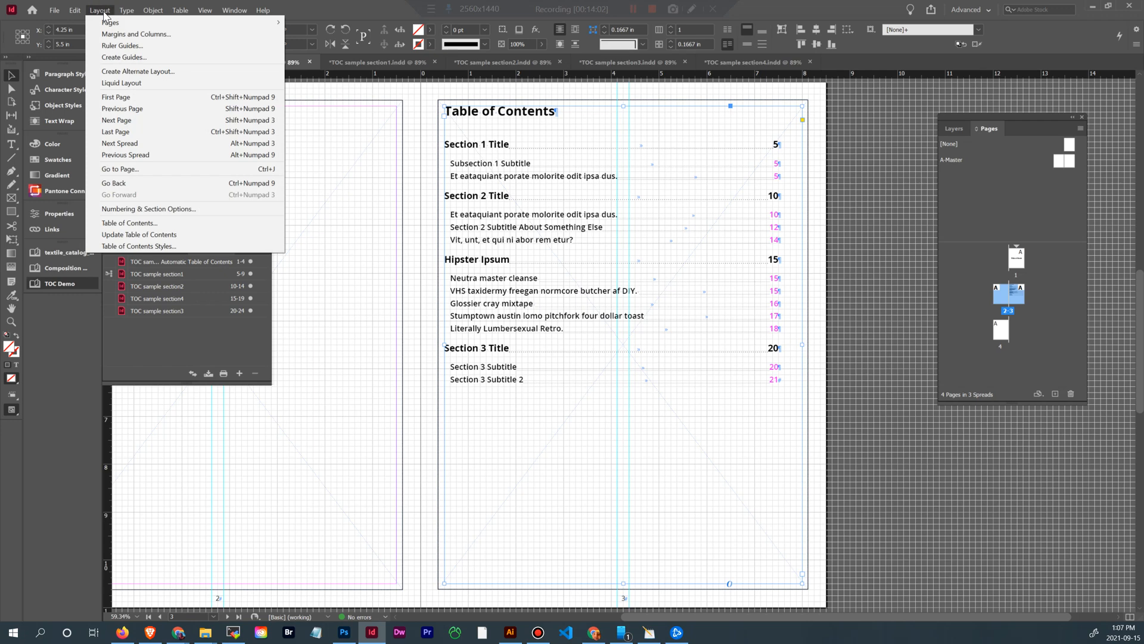
click(137, 223)
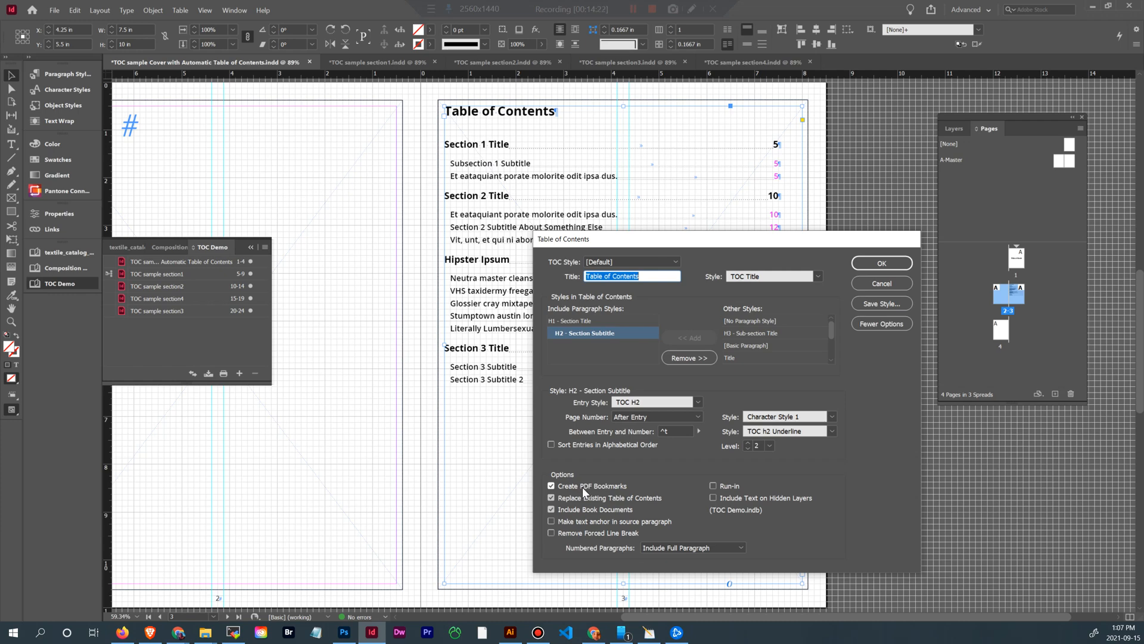
click(879, 265)
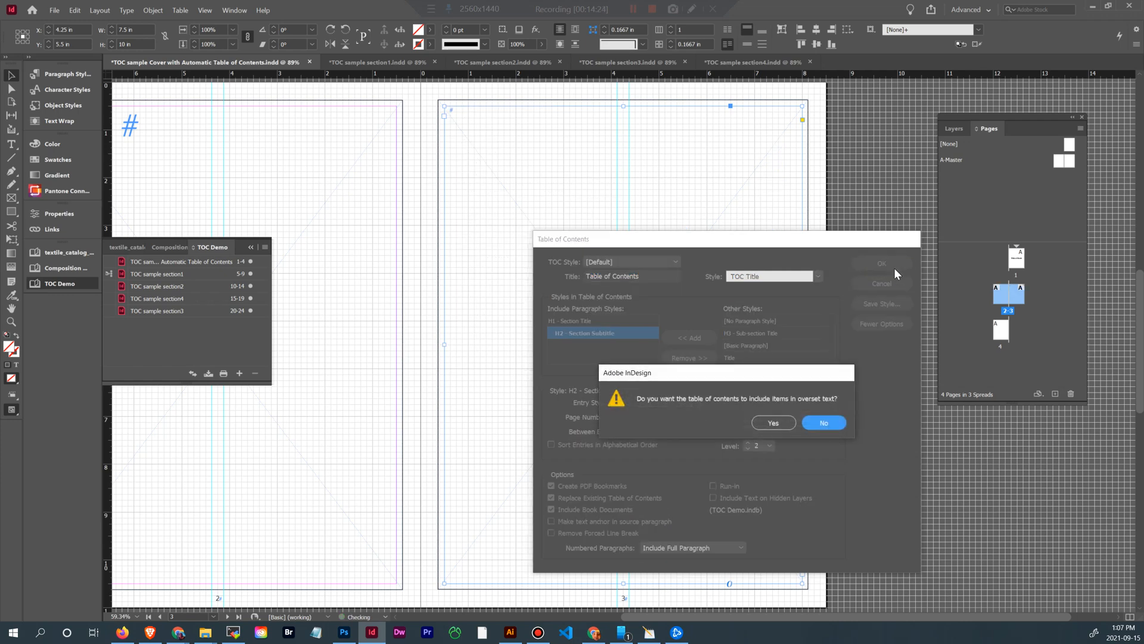
click(777, 424)
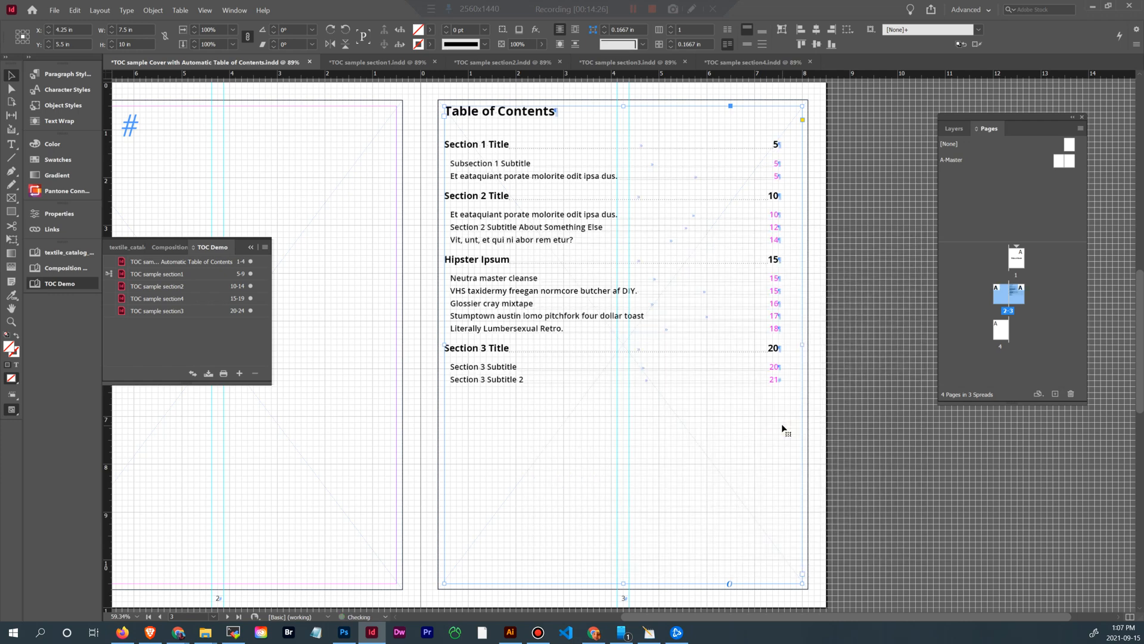
Step: Start exporting the TOC Demo book as interactive TOC Demo.pdf in the _Pre-recorded Tutorial Videos/InDesign/Using the Automated Table of Contents folder
click(264, 247)
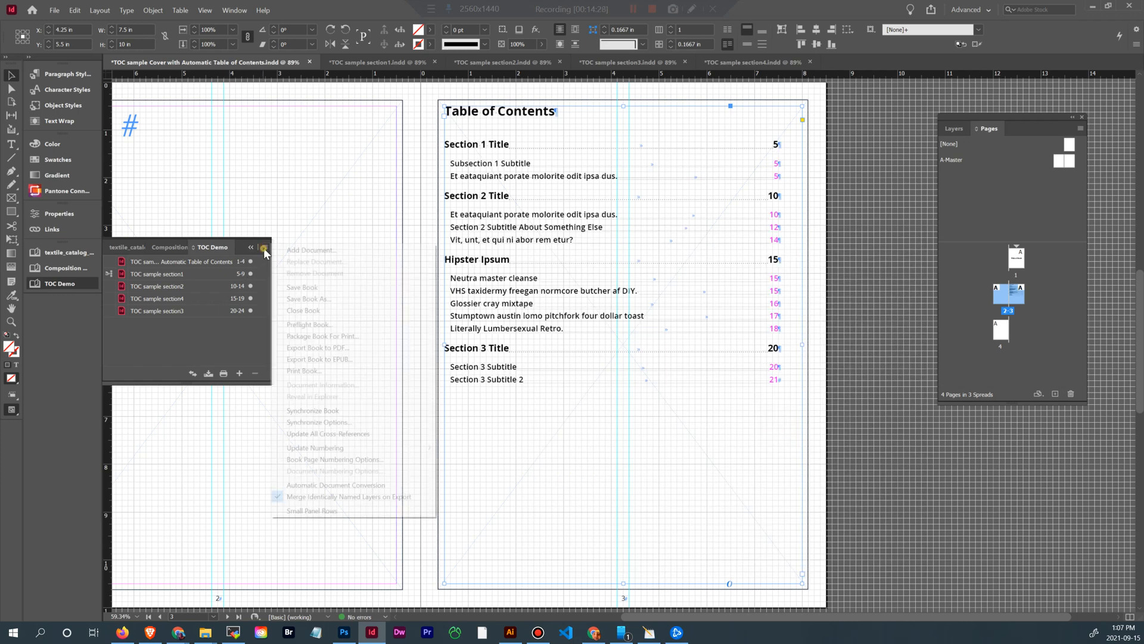
click(337, 349)
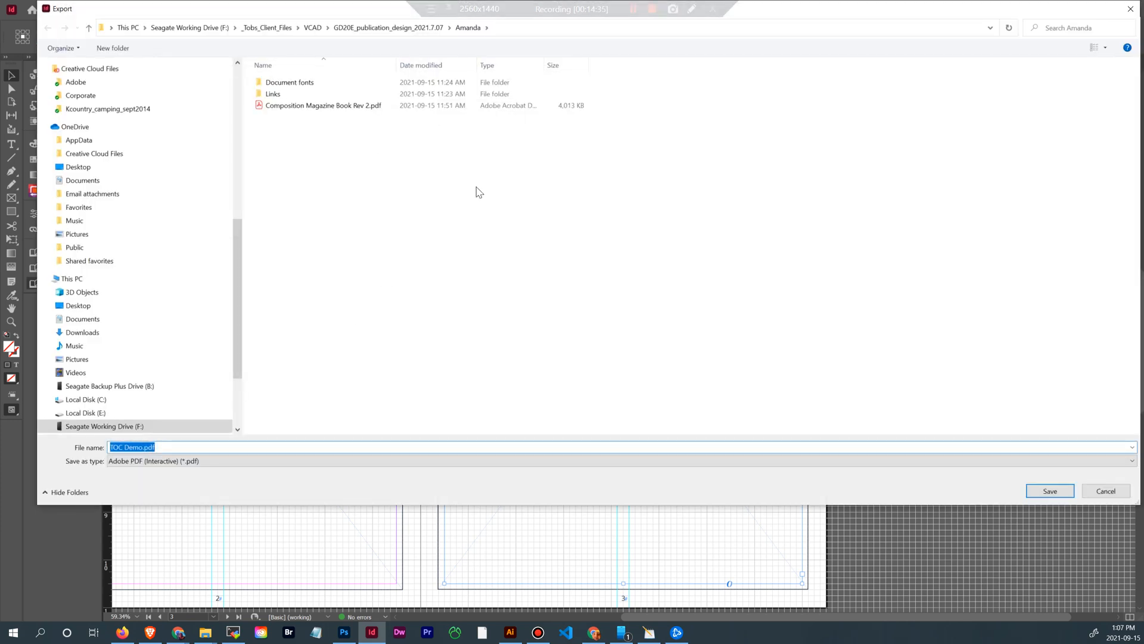
click(314, 29)
double_click(308, 94)
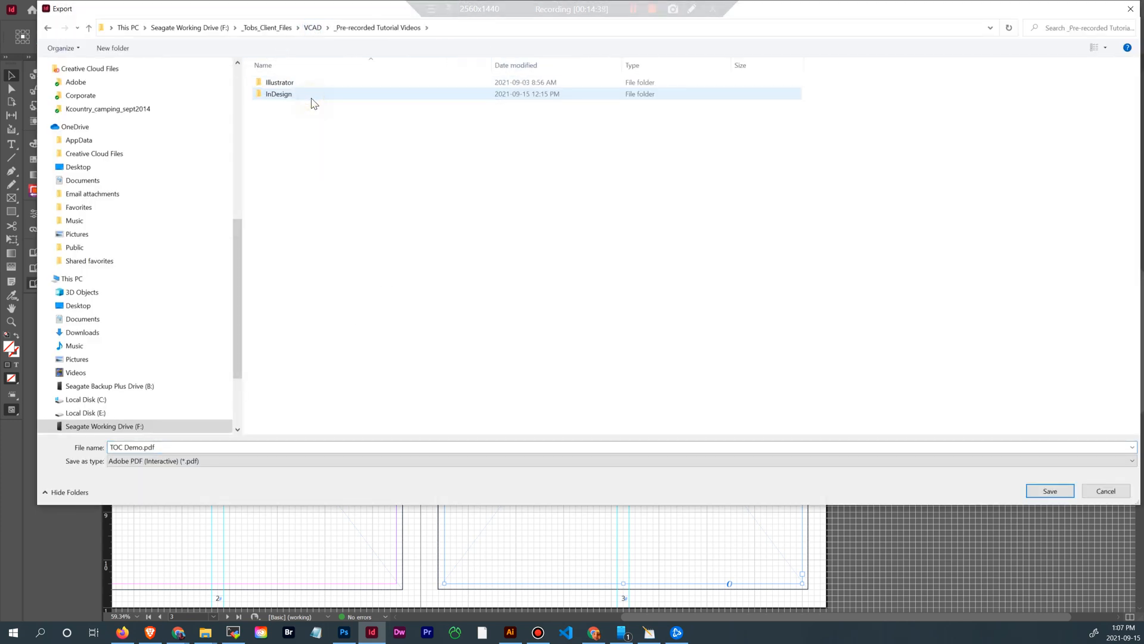
double_click(312, 94)
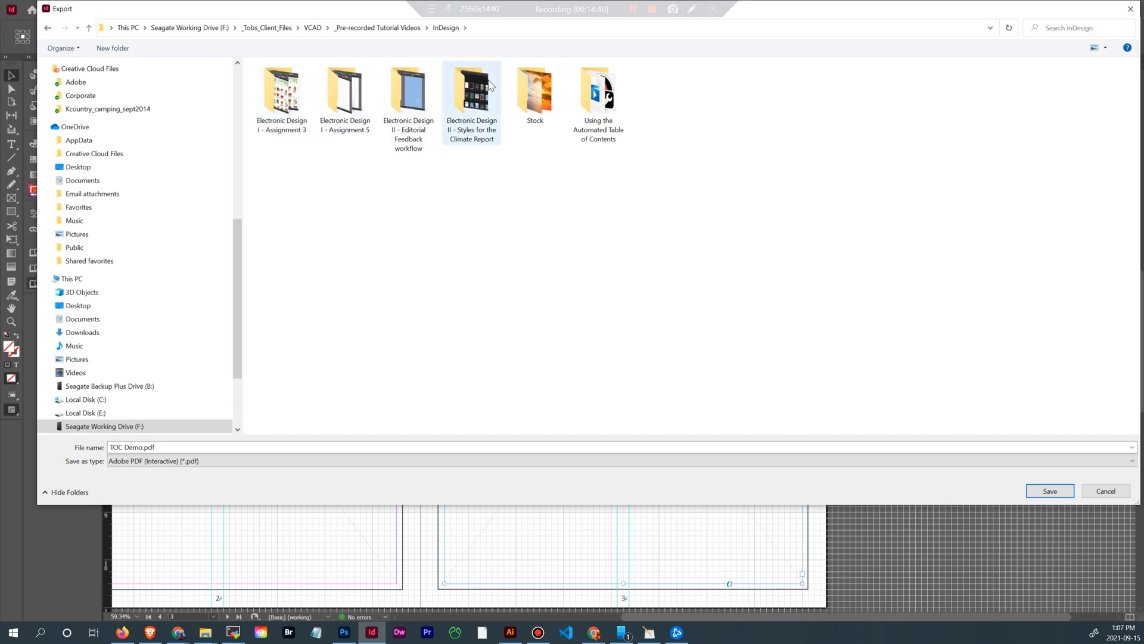
double_click(598, 94)
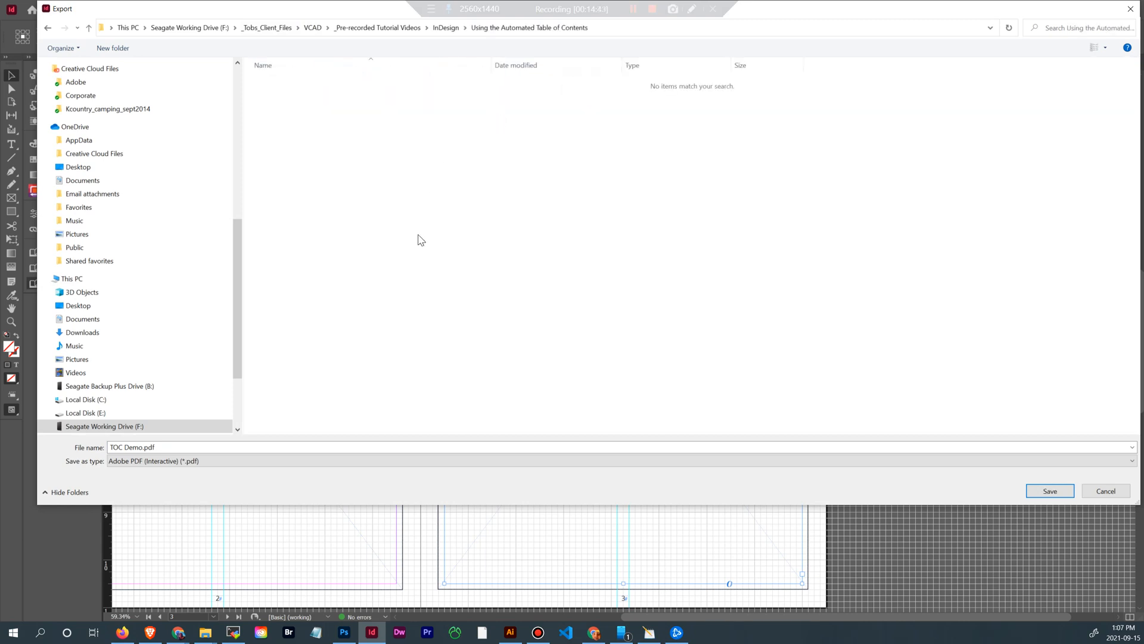
click(1050, 490)
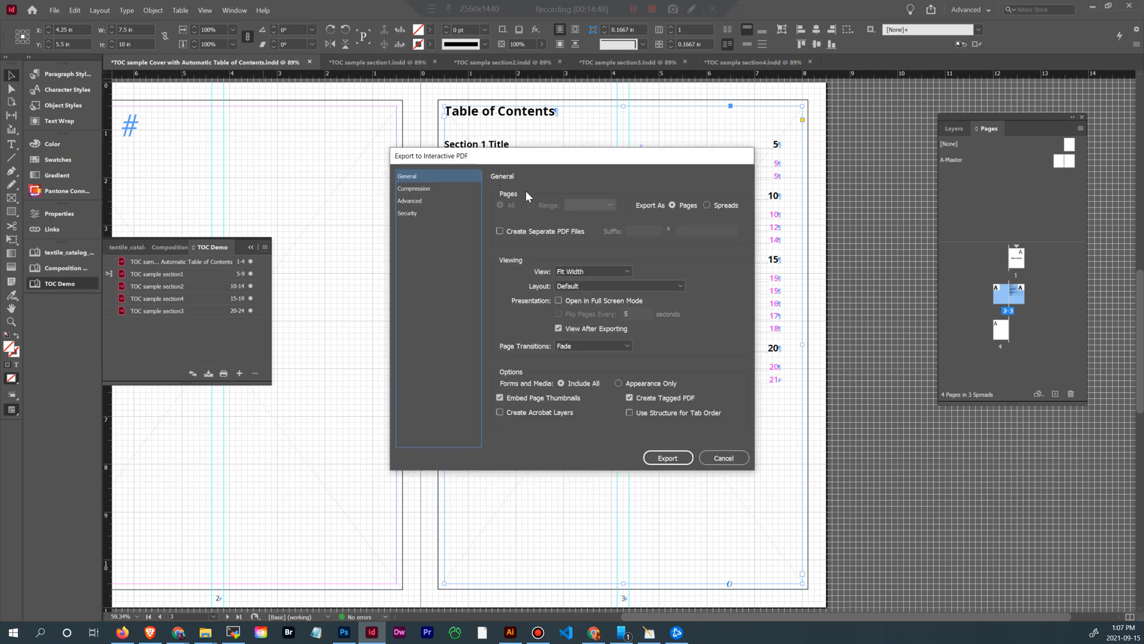
Step: Review the General, Compression, Advanced and Security settings of the interactive PDF export and cancel the export
click(419, 189)
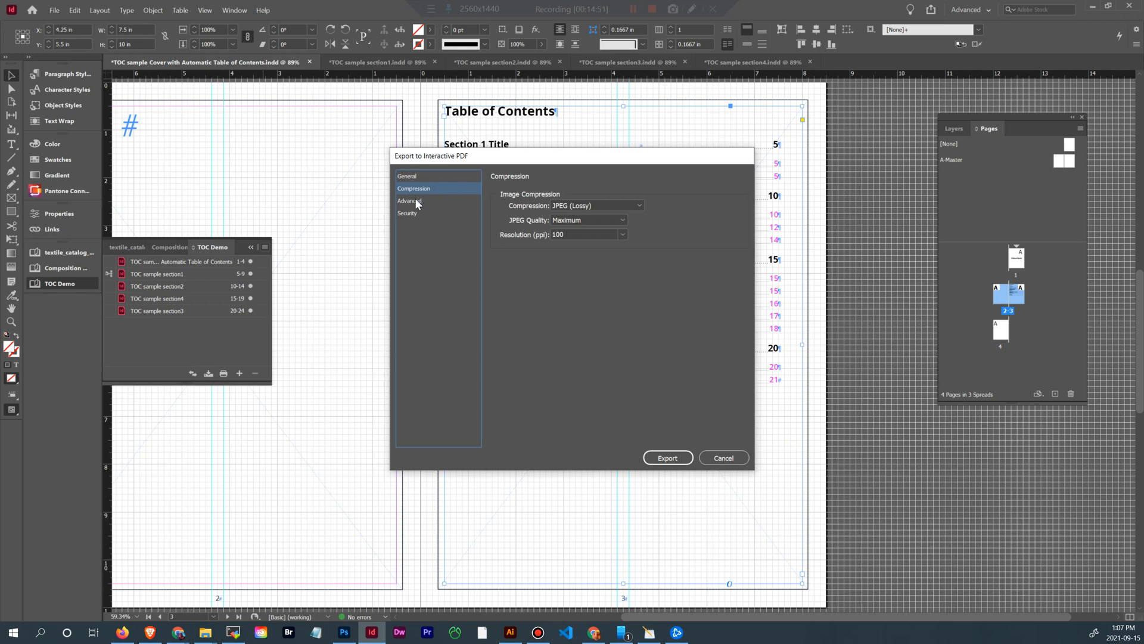
click(415, 200)
click(414, 212)
click(412, 177)
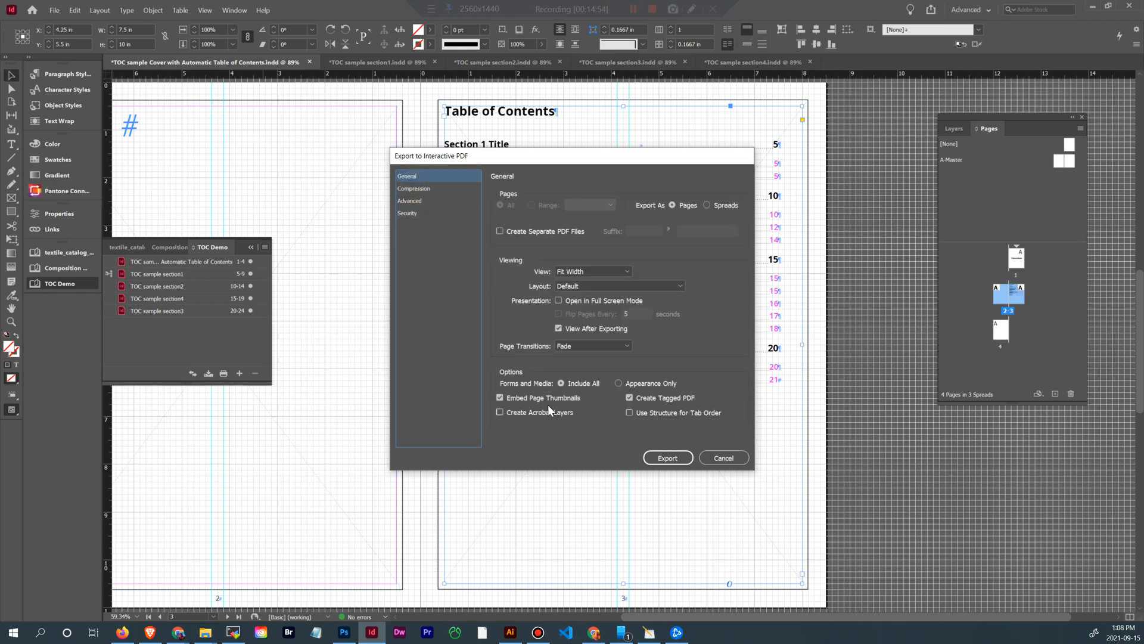
click(417, 188)
click(416, 201)
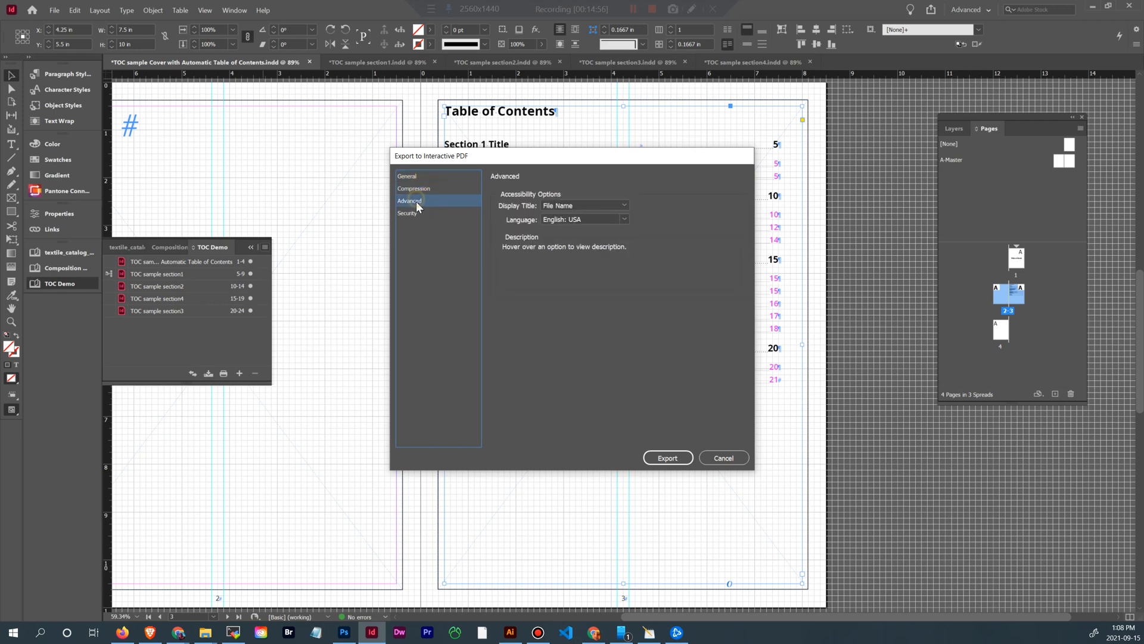
click(723, 457)
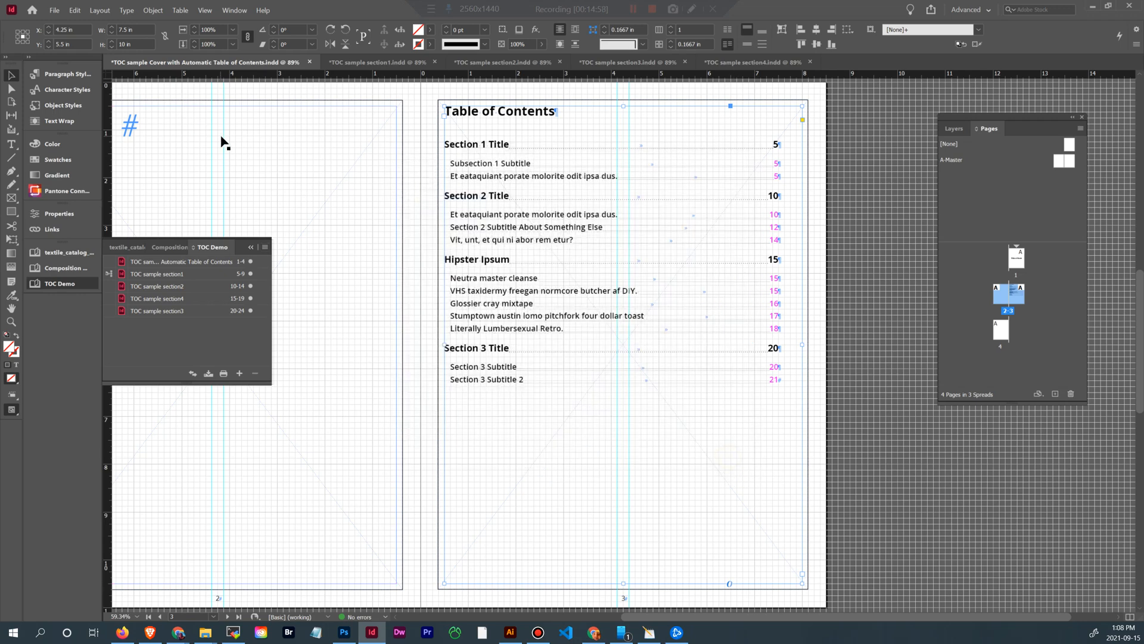
Step: Export the TOC Demo book as TOC Demo.pdf in Adobe PDF (Print) format, including bookmarks and hyperlinks
click(265, 248)
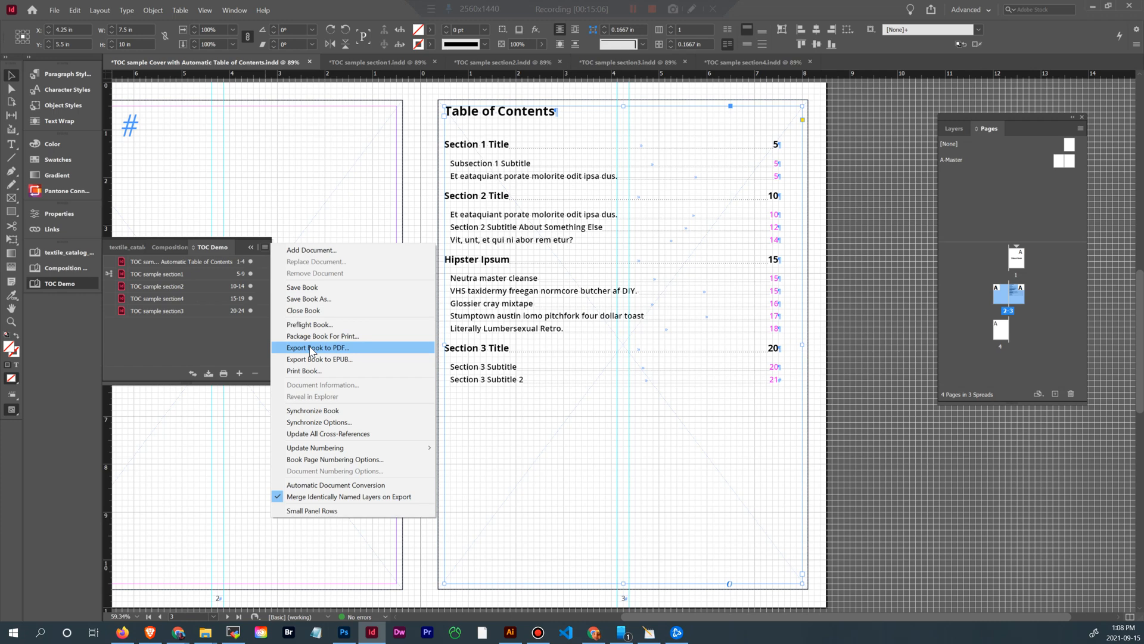
click(310, 349)
click(263, 249)
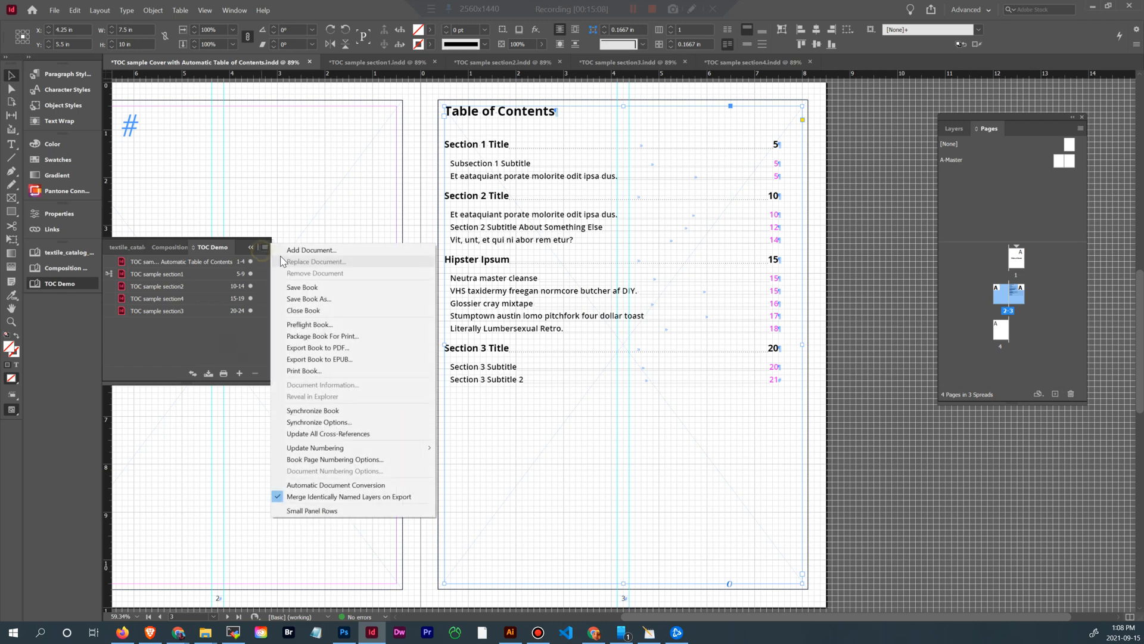
click(316, 348)
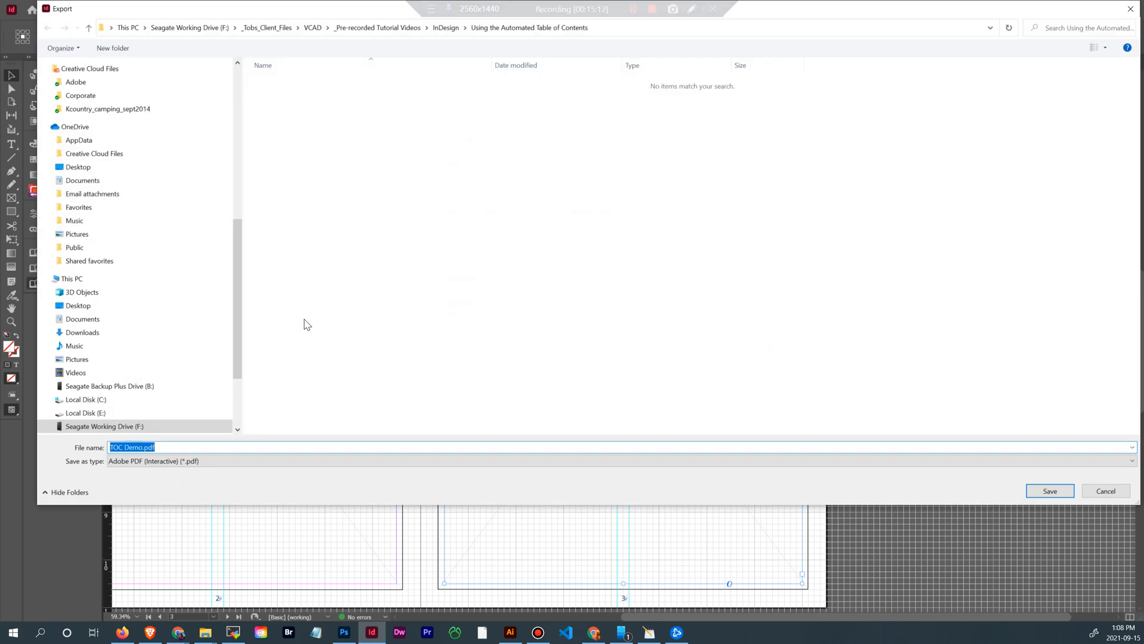
click(249, 447)
click(251, 461)
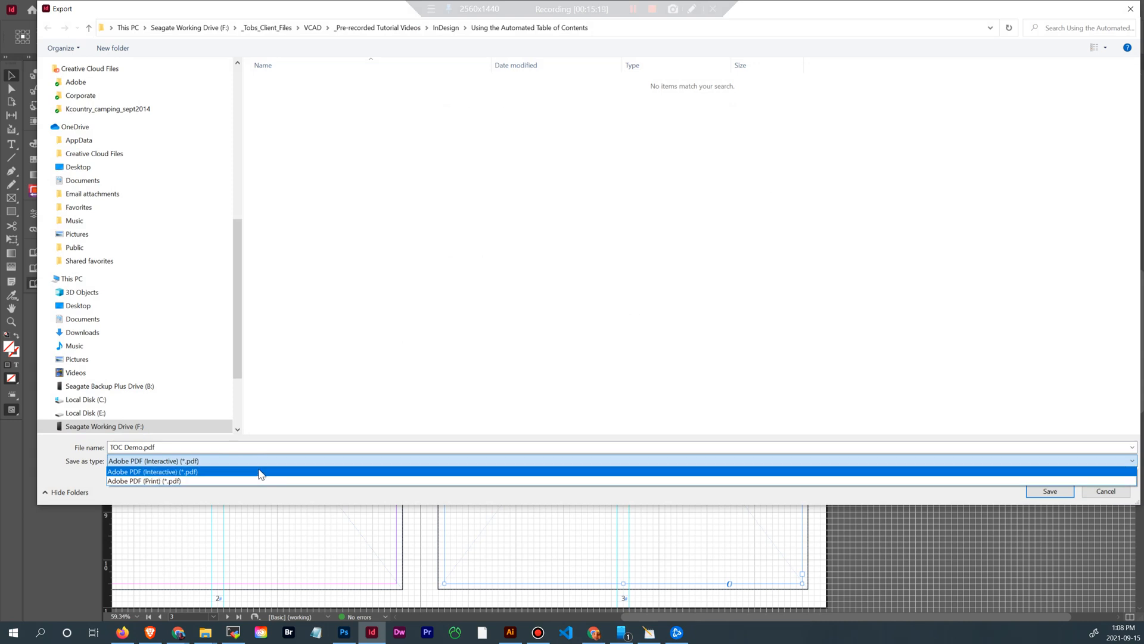
click(250, 481)
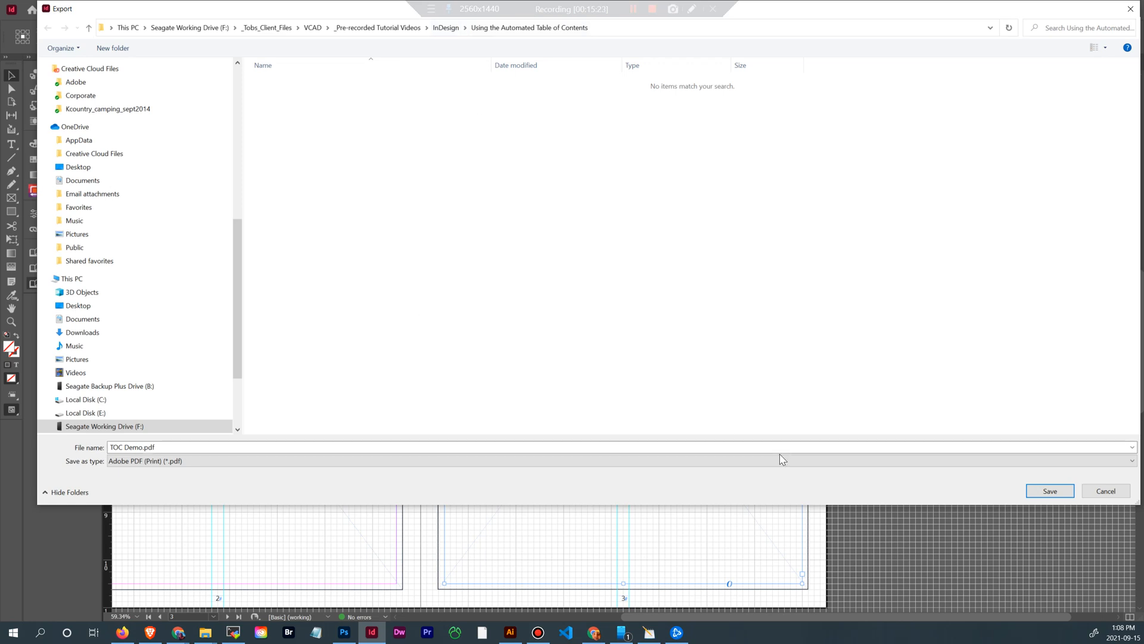
click(1050, 490)
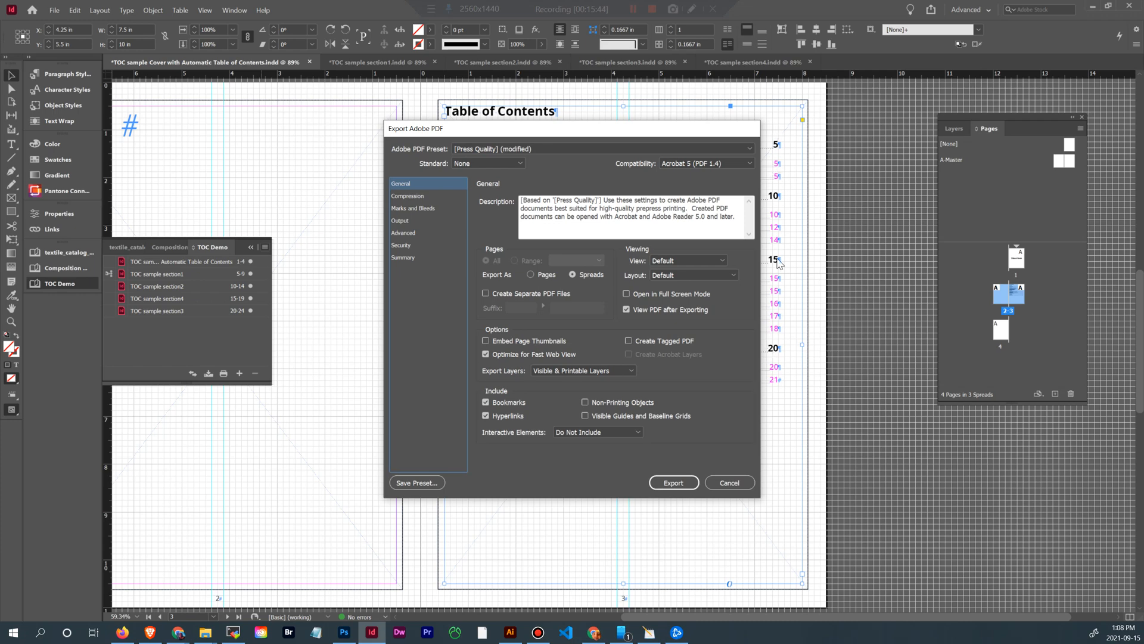
click(672, 481)
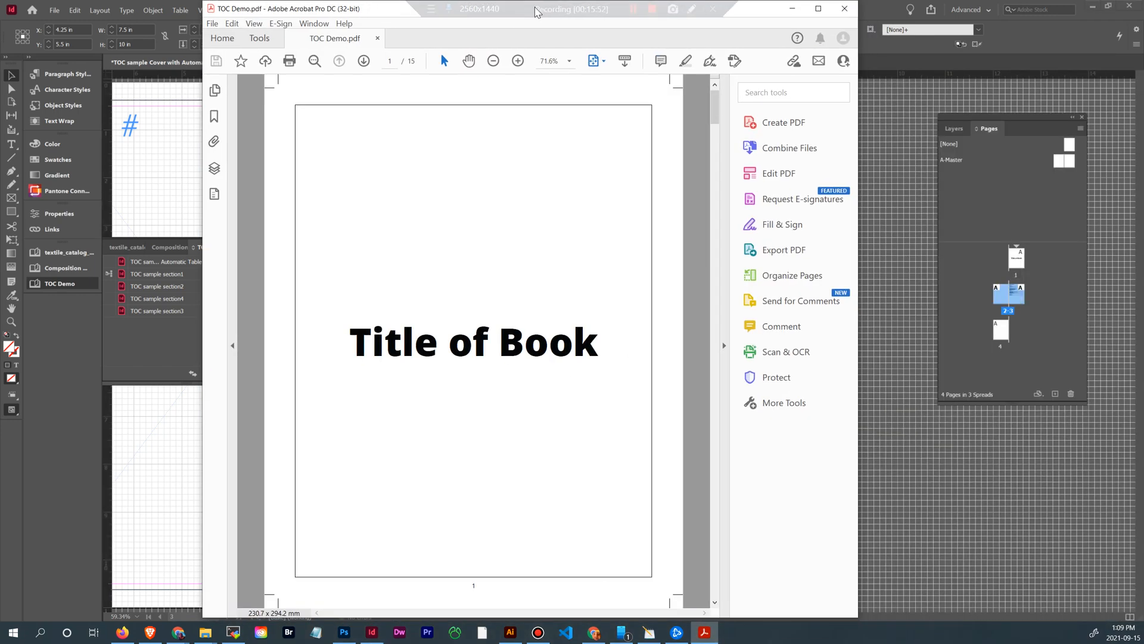
Step: Test the Section 2 Title link in the exported PDF's table of contents and return to InDesign
click(822, 9)
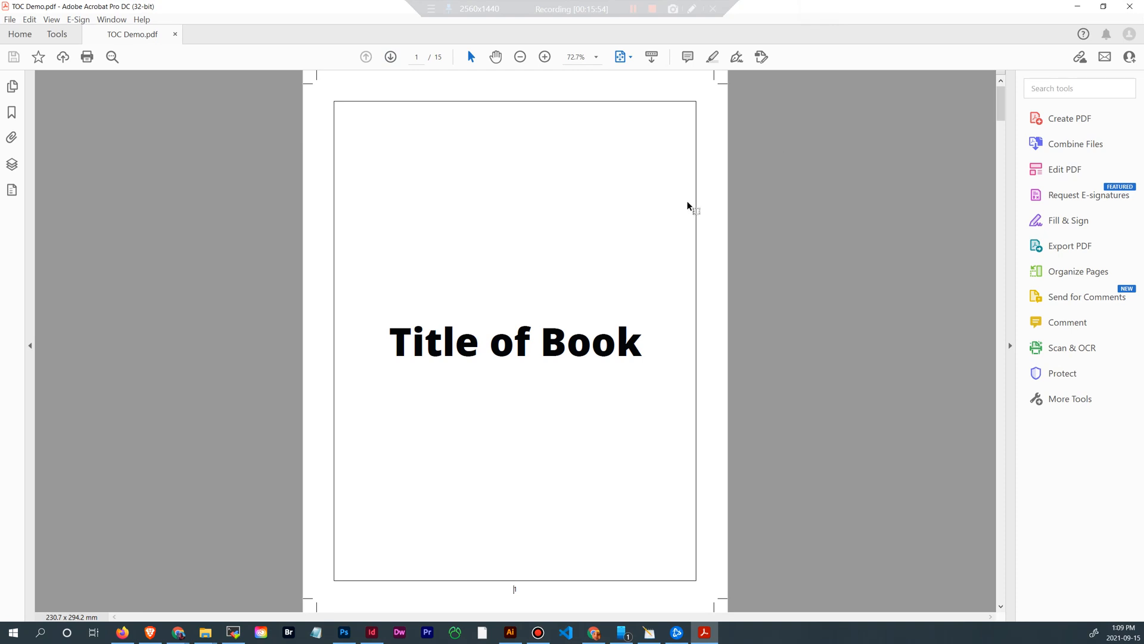
scroll(686, 200, down, 1)
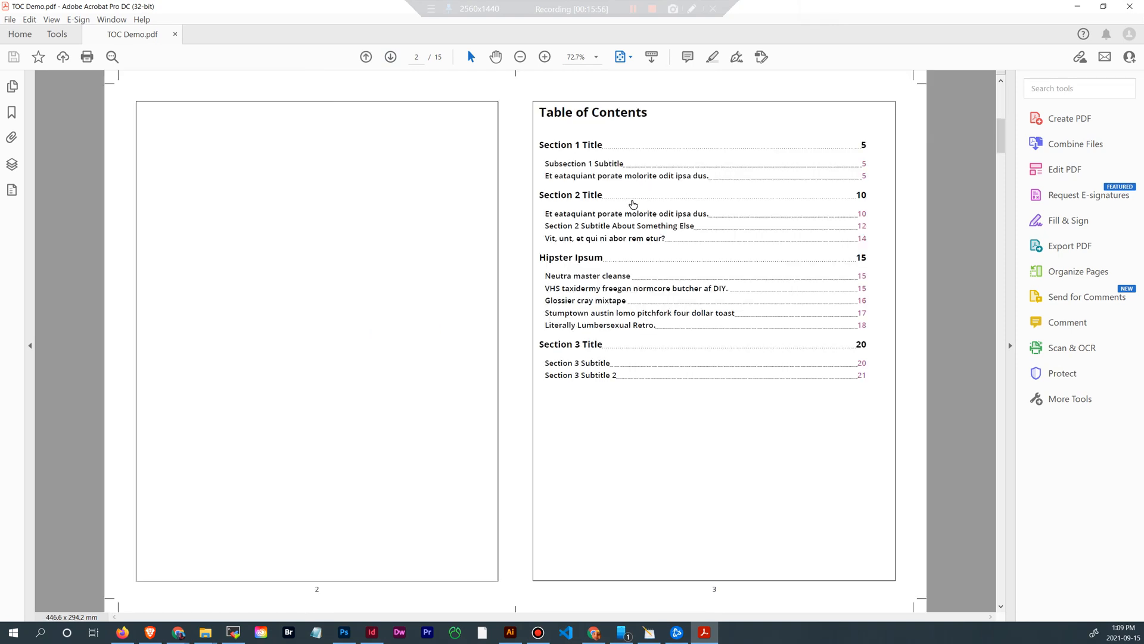
click(585, 197)
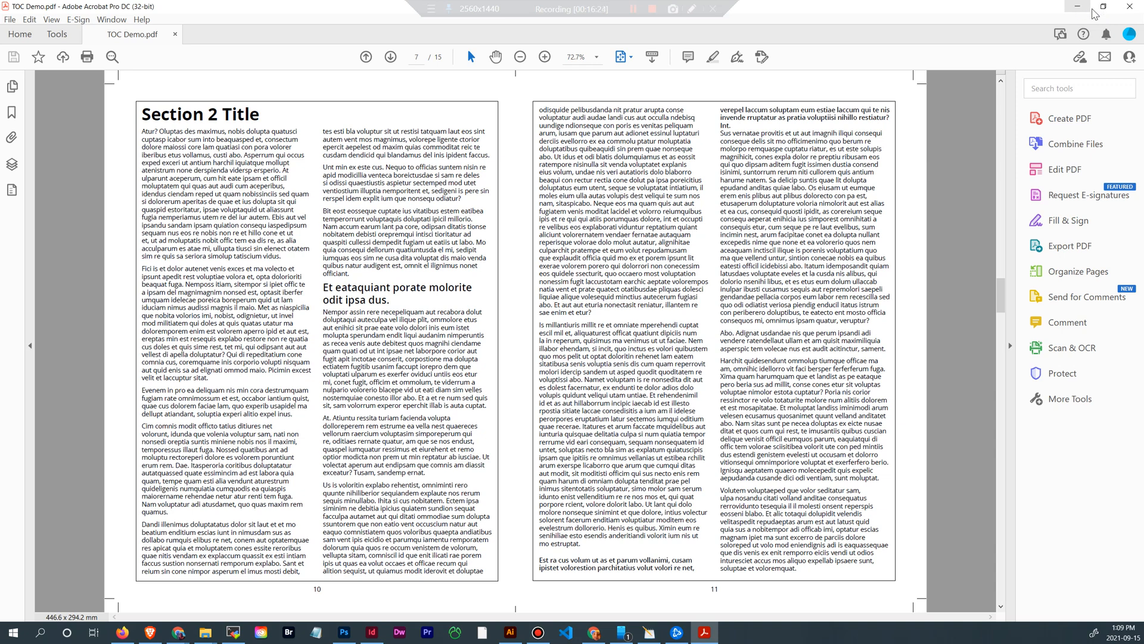
click(1078, 7)
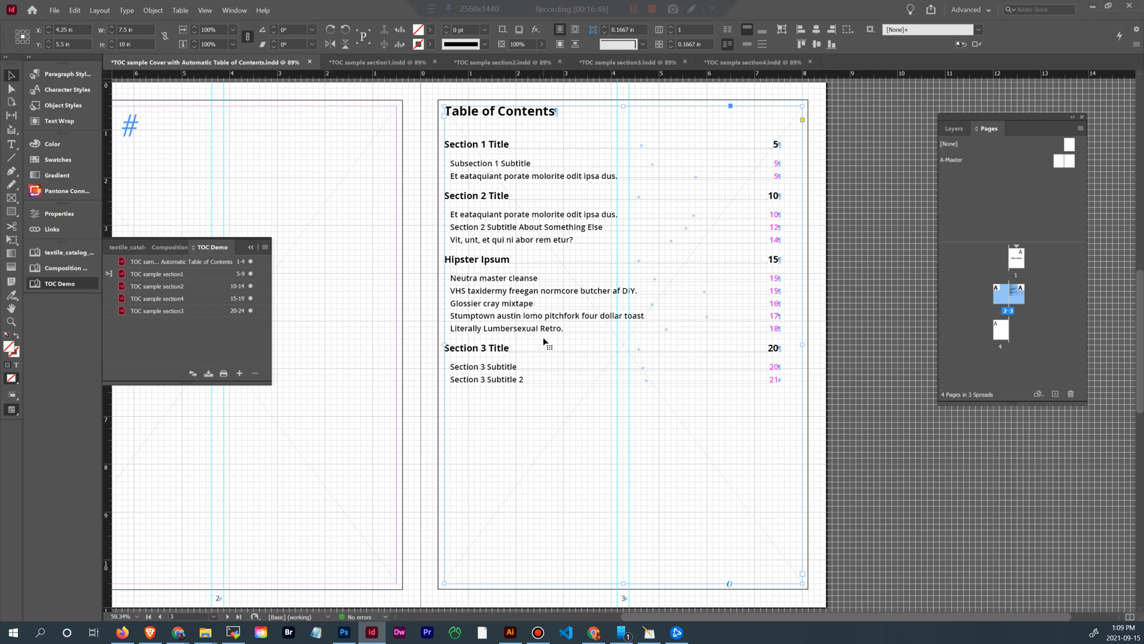
Step: Regenerate the table of contents with Include Text on Hidden Layers enabled
click(100, 10)
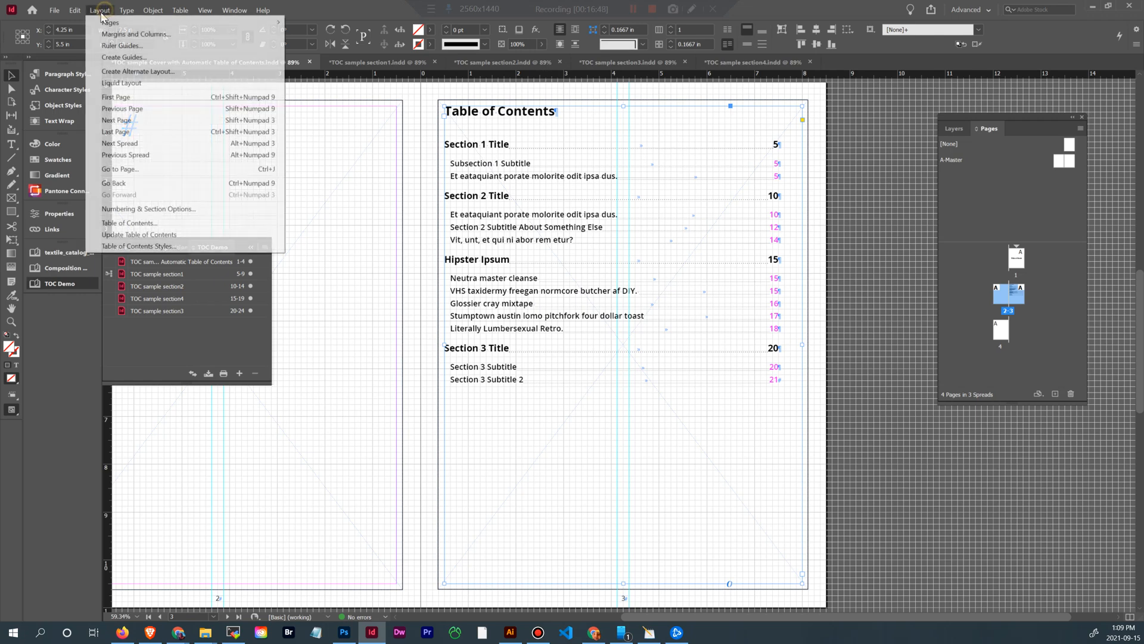
click(115, 223)
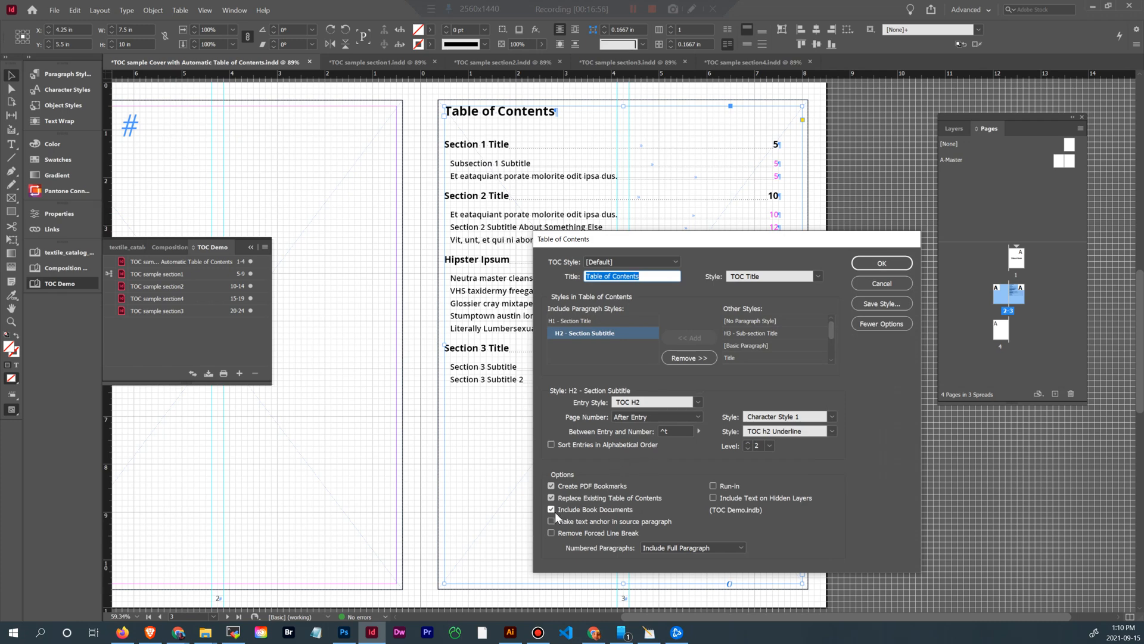
click(713, 497)
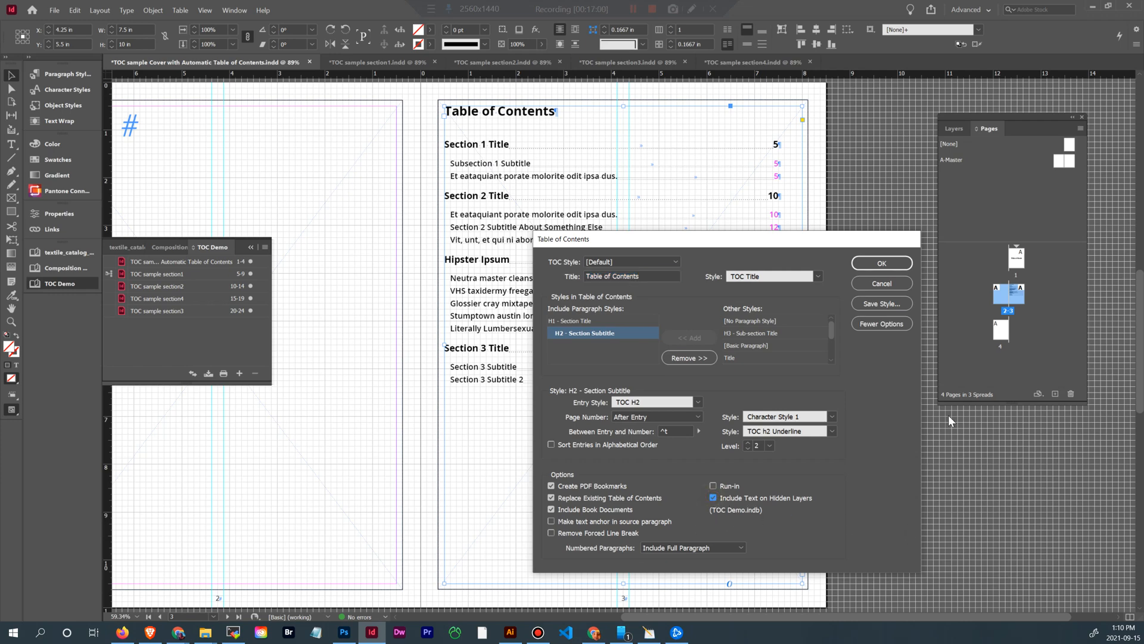
click(899, 266)
click(773, 422)
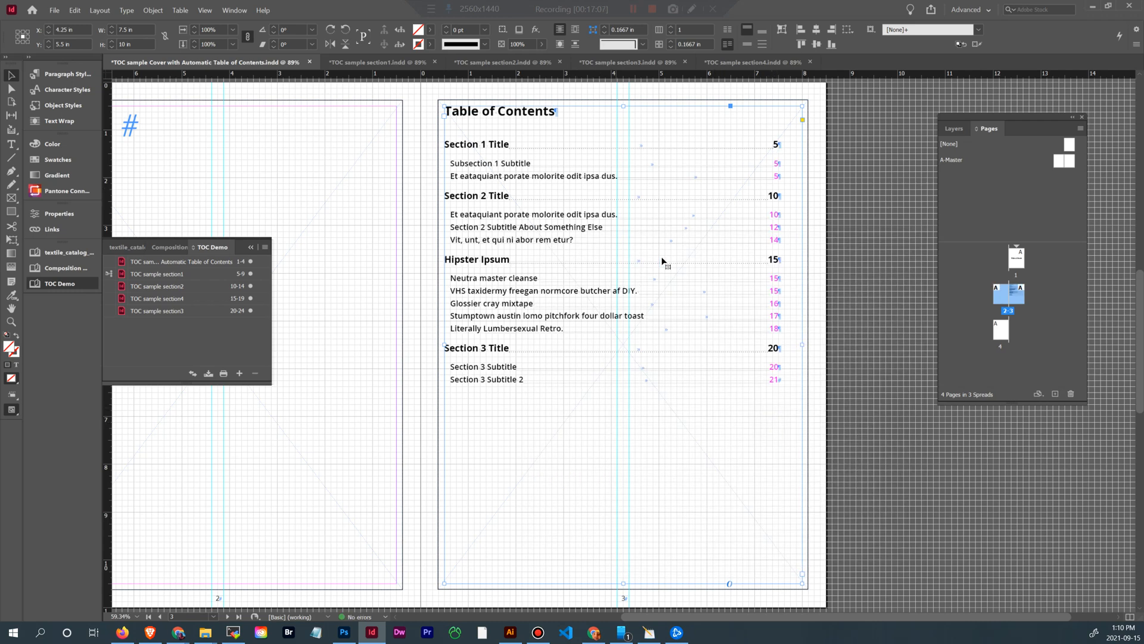
Step: Open TOC sample section4 from the TOC Demo book and look through its pages, ending on page 15
click(190, 289)
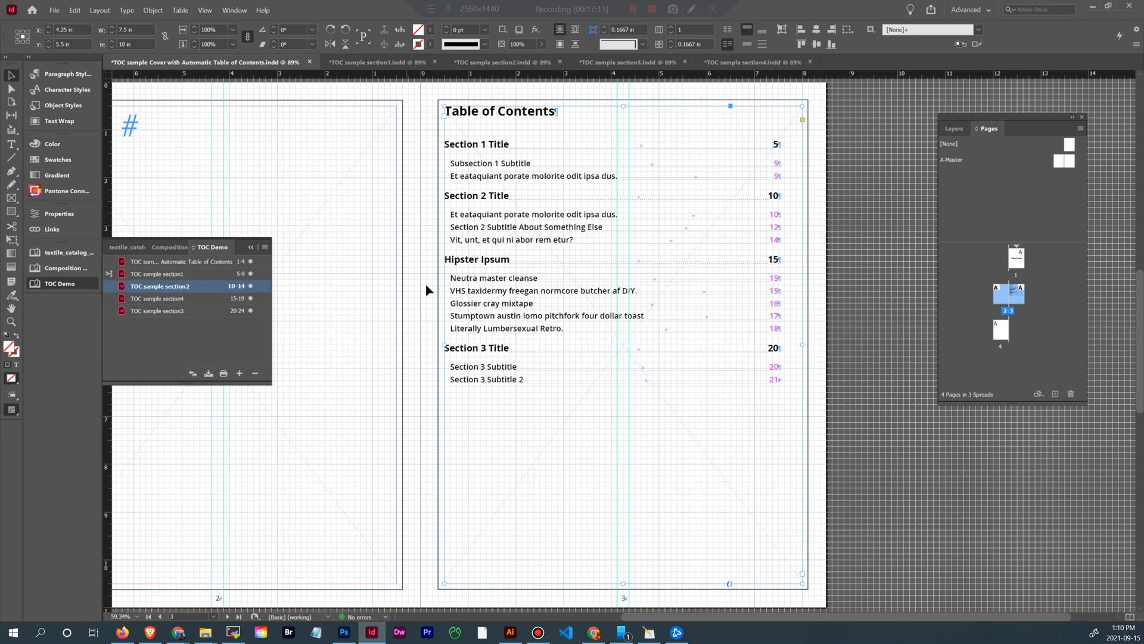
double_click(193, 298)
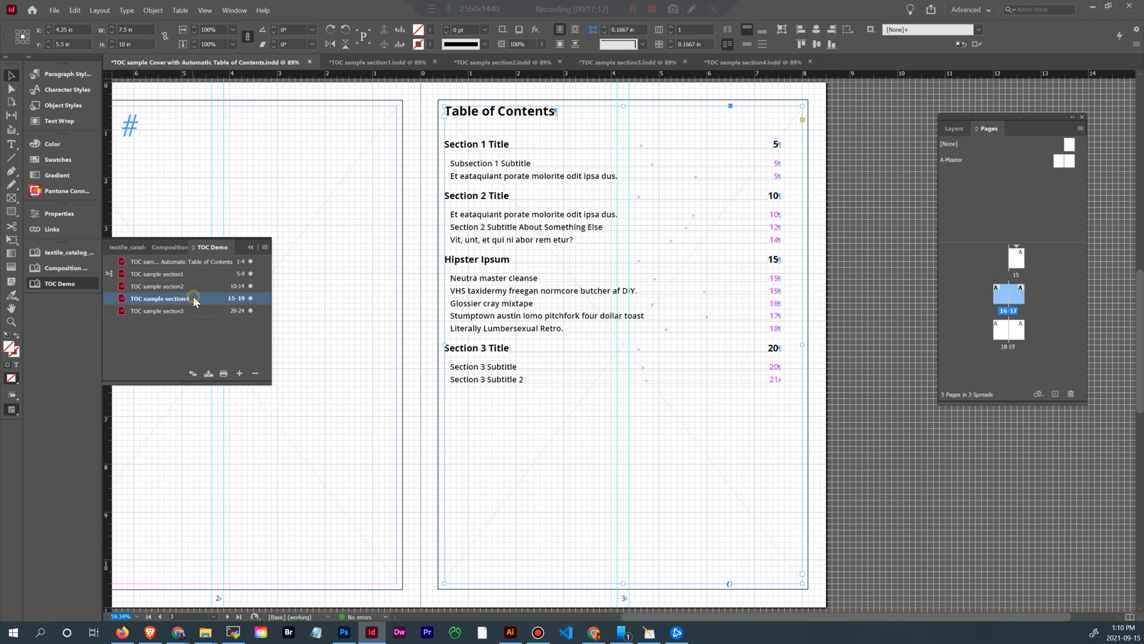
scroll(474, 286, up, 6)
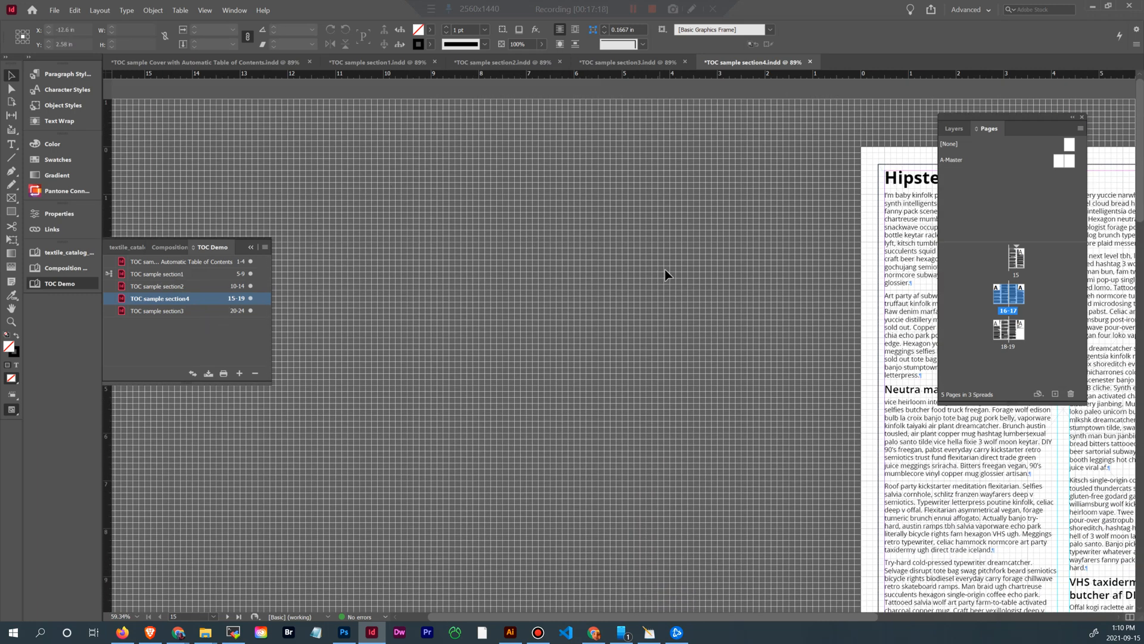
scroll(686, 273, right, 5)
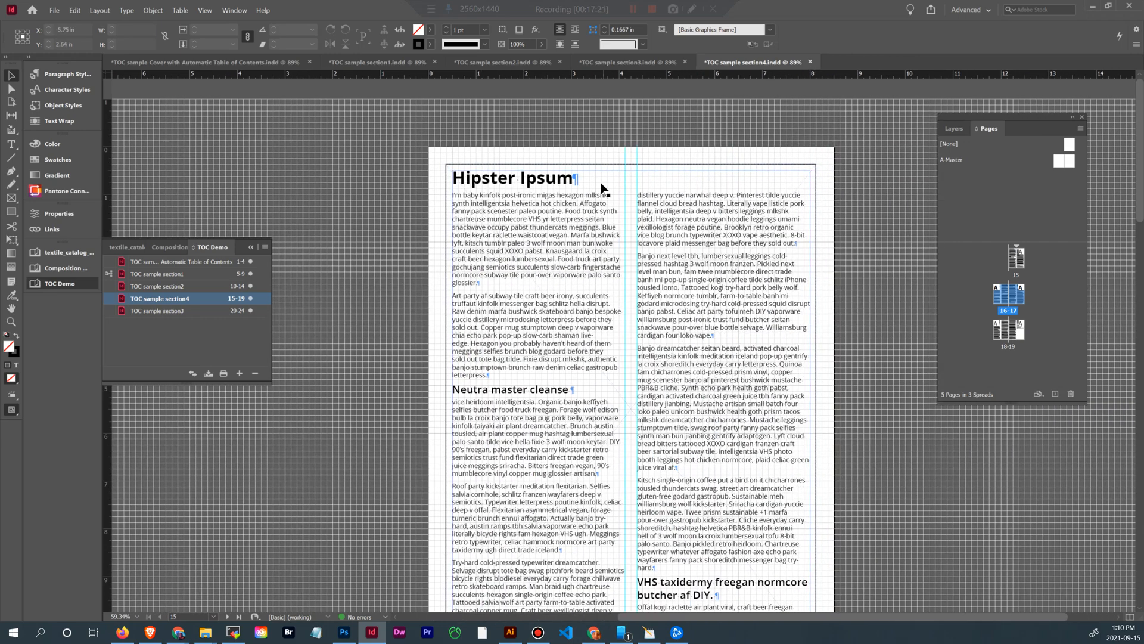
scroll(626, 384, down, 10)
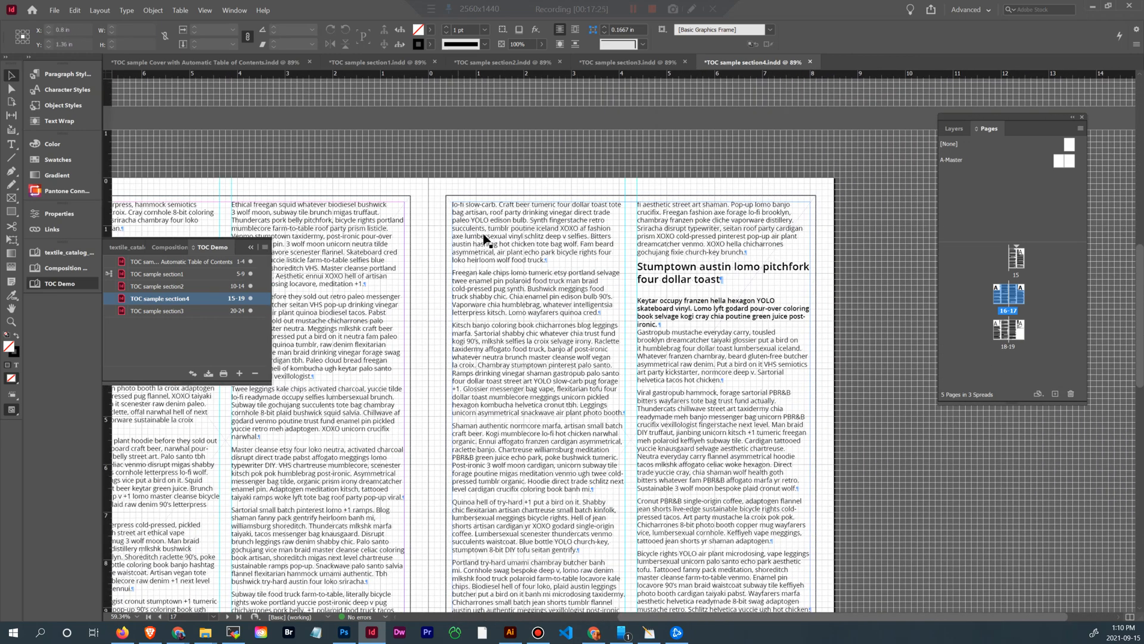
scroll(485, 247, up, 5)
scroll(490, 246, up, 8)
scroll(506, 274, left, 3)
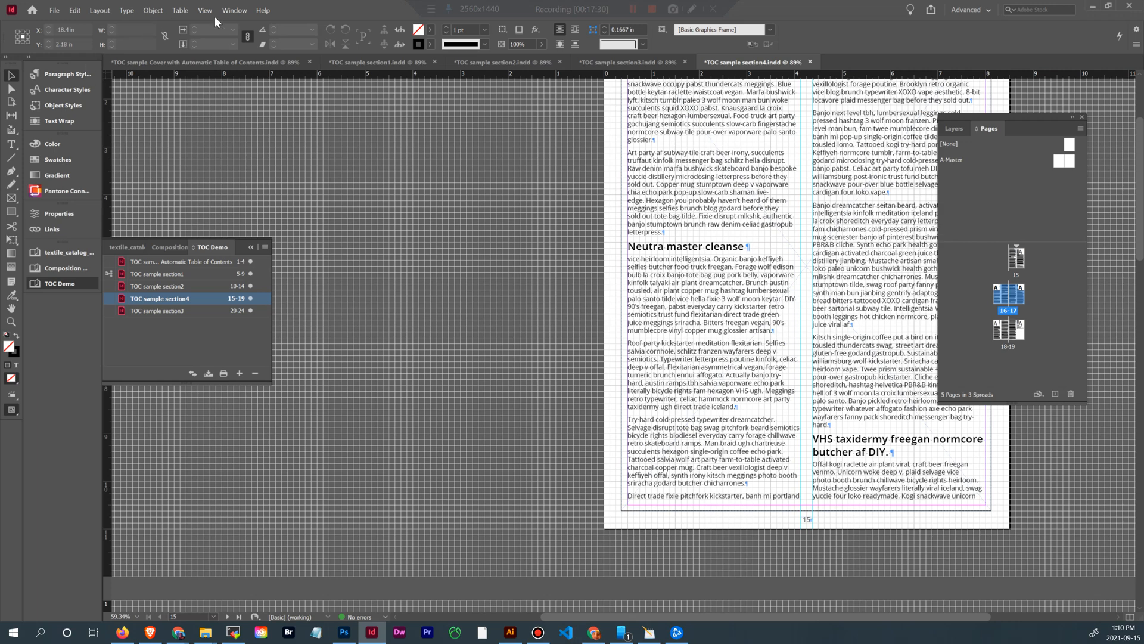
Step: Add a new layer named TOC Tags to TOC sample section4
click(951, 128)
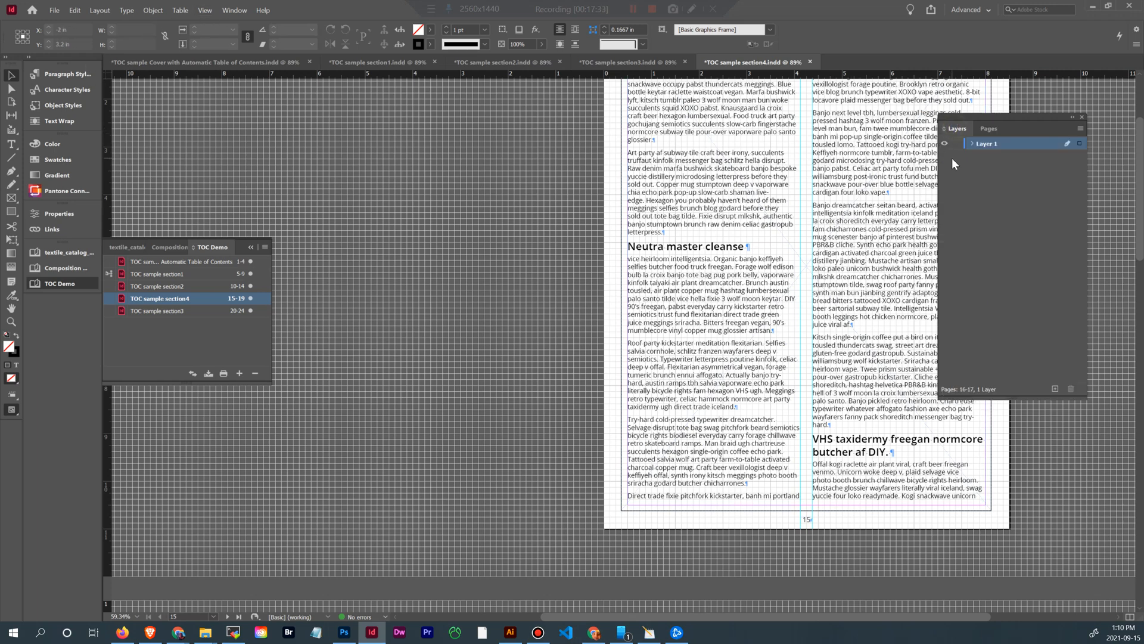
click(1078, 130)
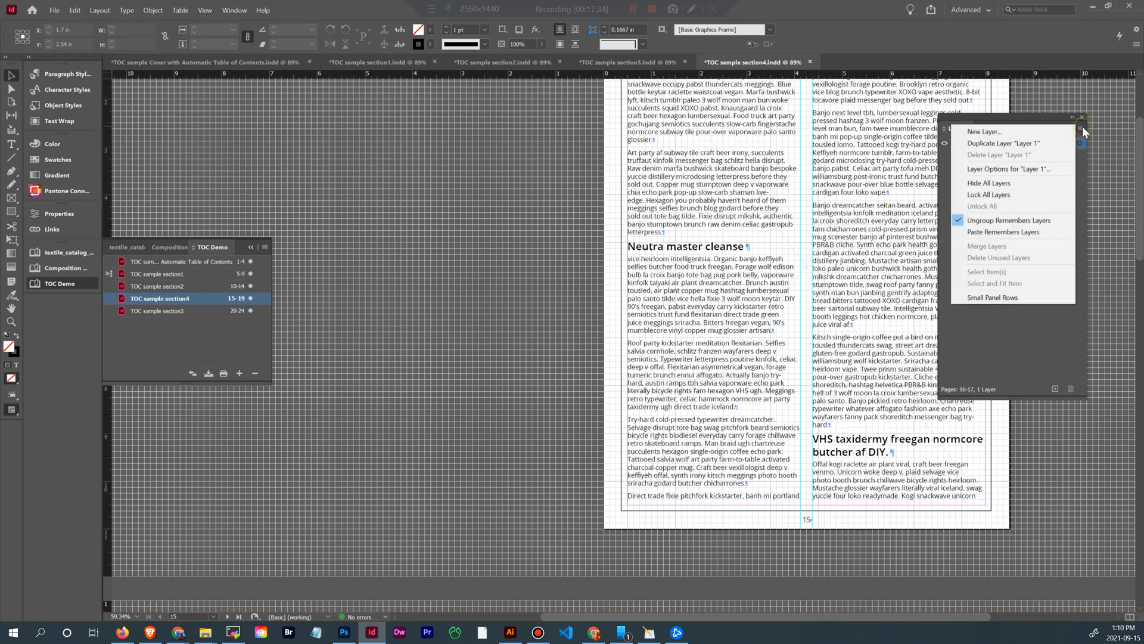
click(1015, 136)
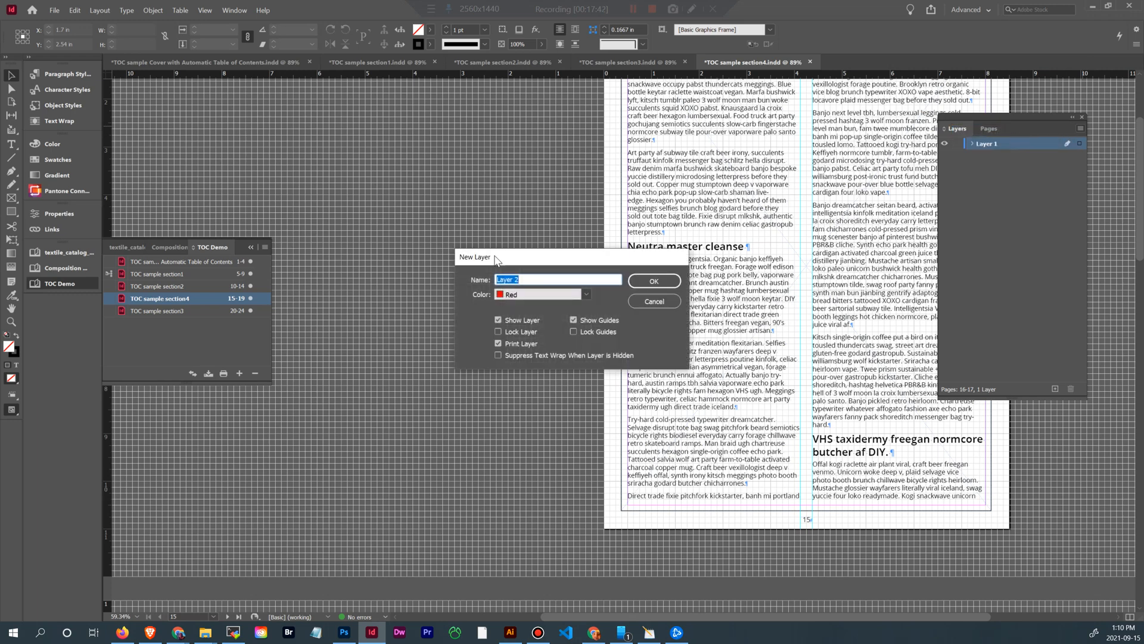
text(TOC Tags)
click(654, 281)
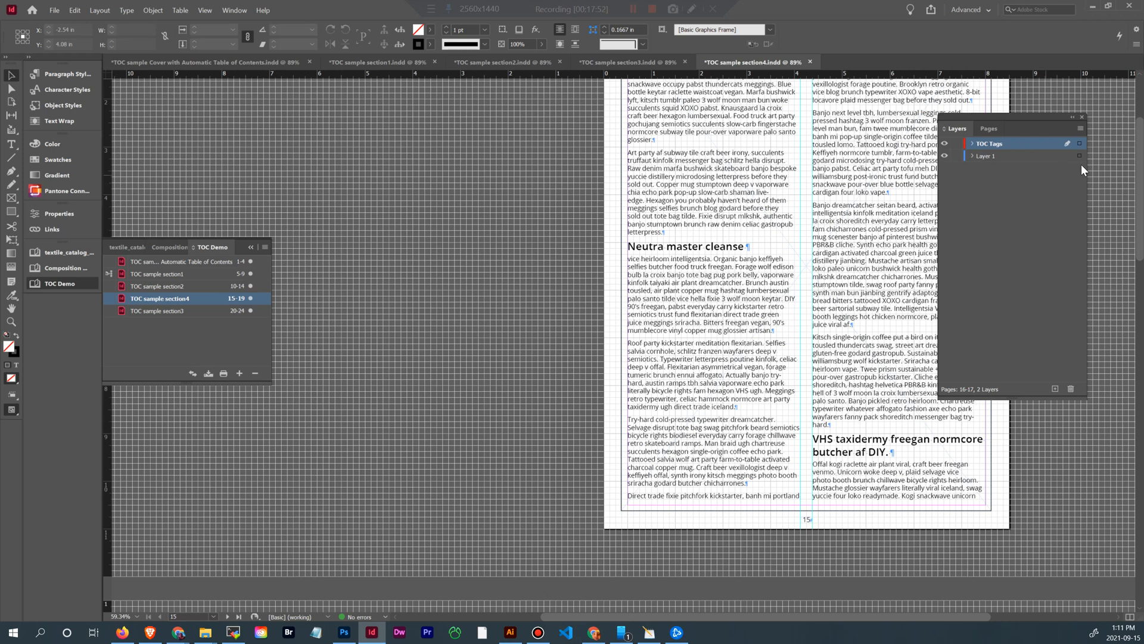
Step: On the TOC Tags layer, draw a text frame about 4.57 x 1.09 in overlapping page 15's upper edge, reading "Hipster Ipsum - A guide to using Hipster Terminoology in your copy"
scroll(767, 243, up, 3)
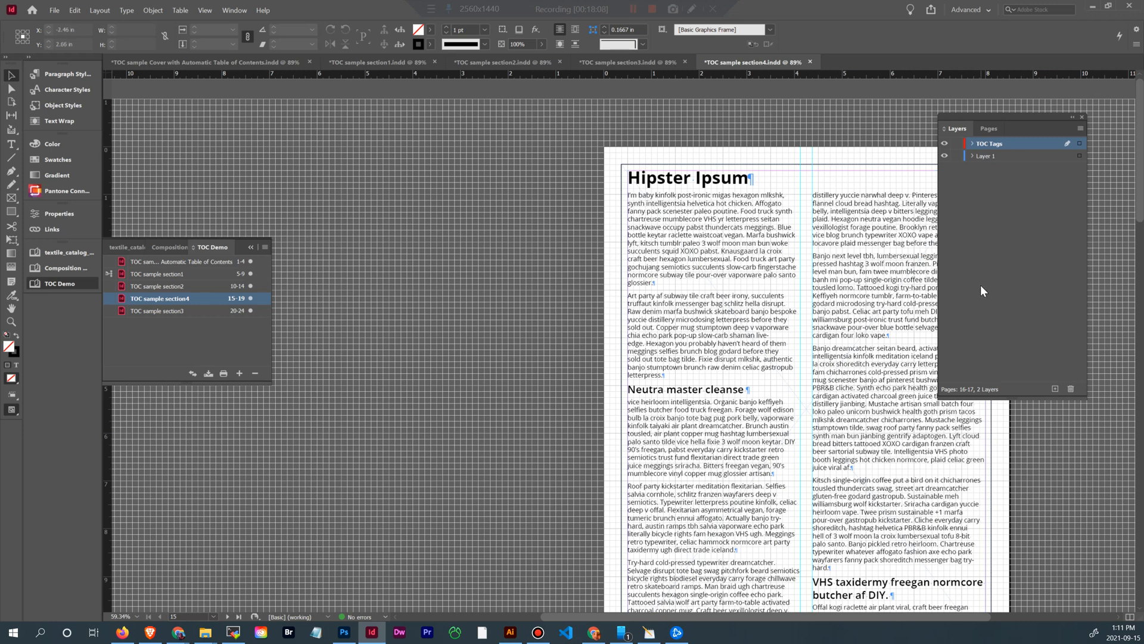
click(1081, 127)
click(1014, 325)
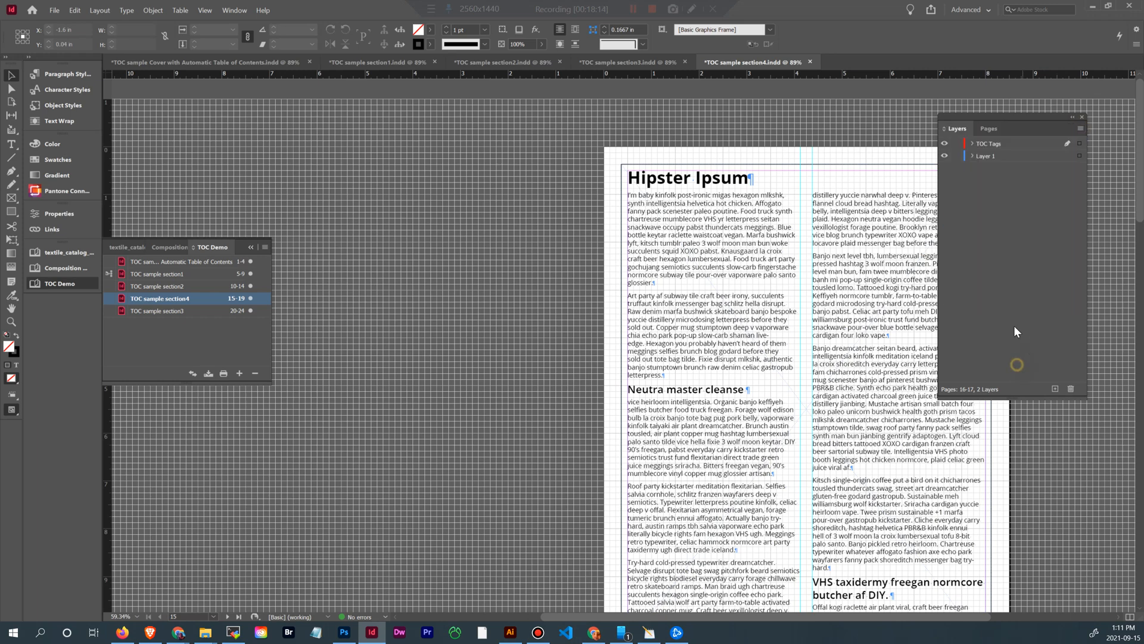
key(t)
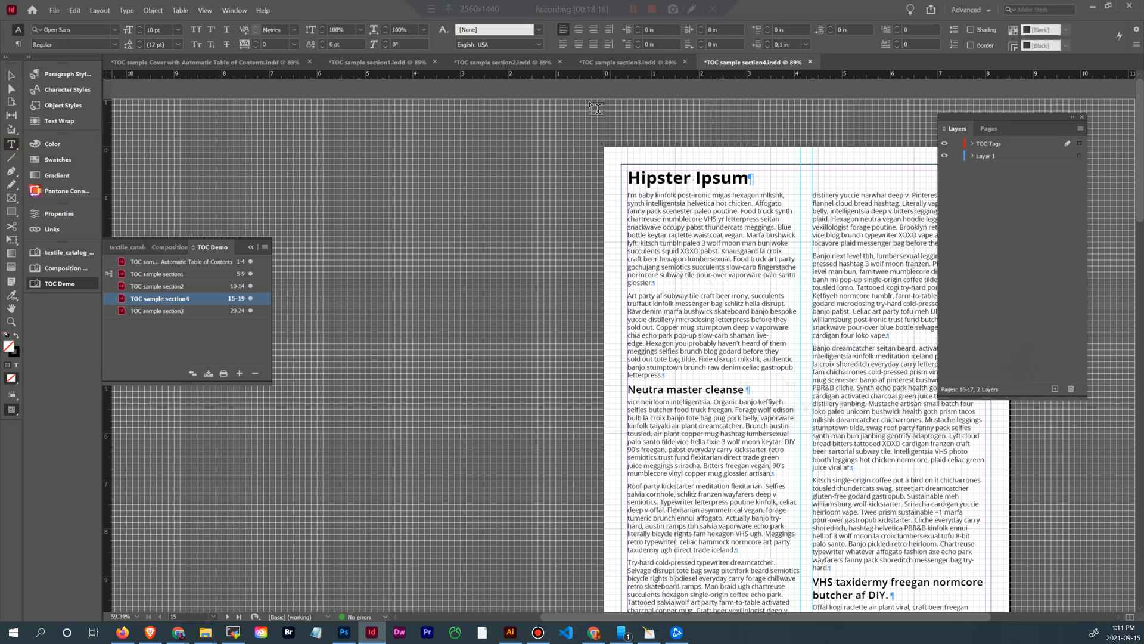
drag(567, 105, 786, 159)
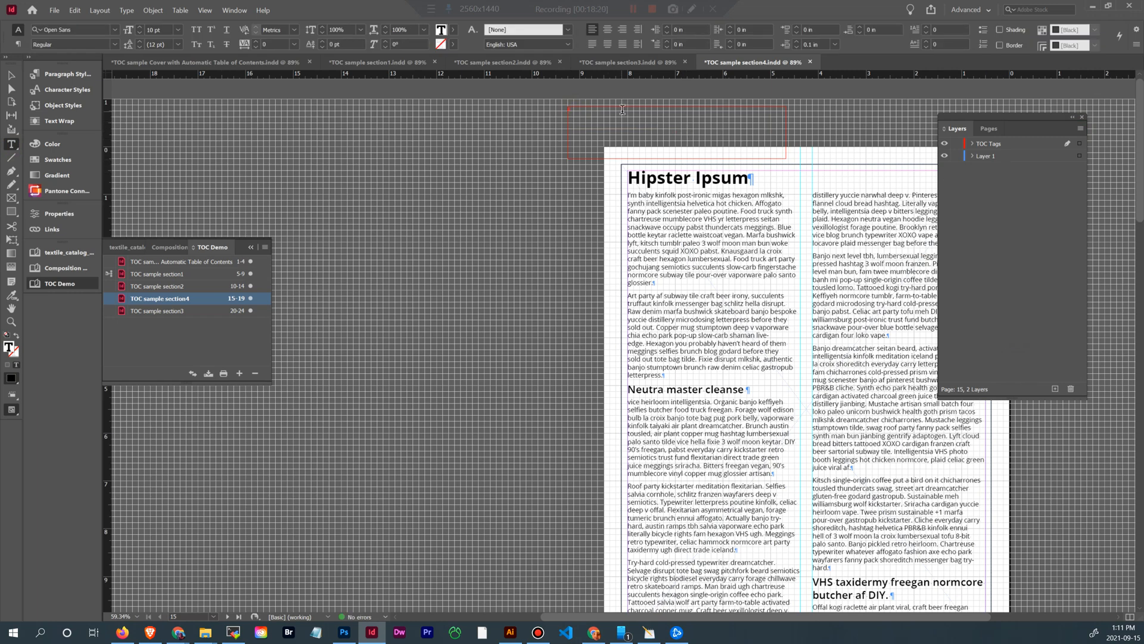
text(Hipster Ipsum - A guide to using Hipster Terminology in y)
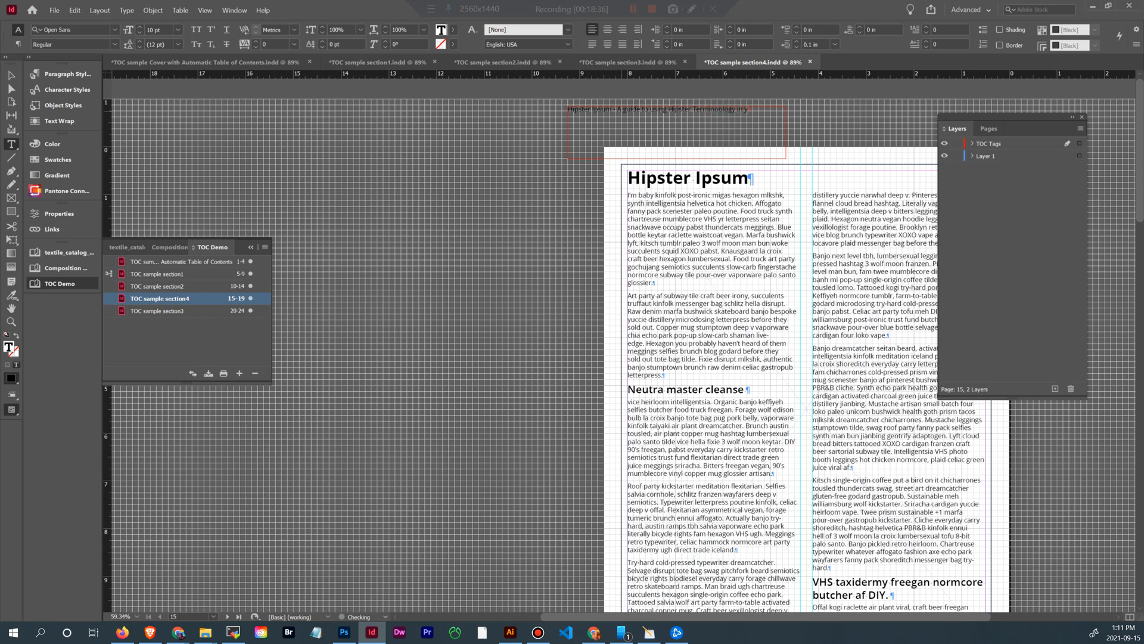
text(our copy)
key(Escape)
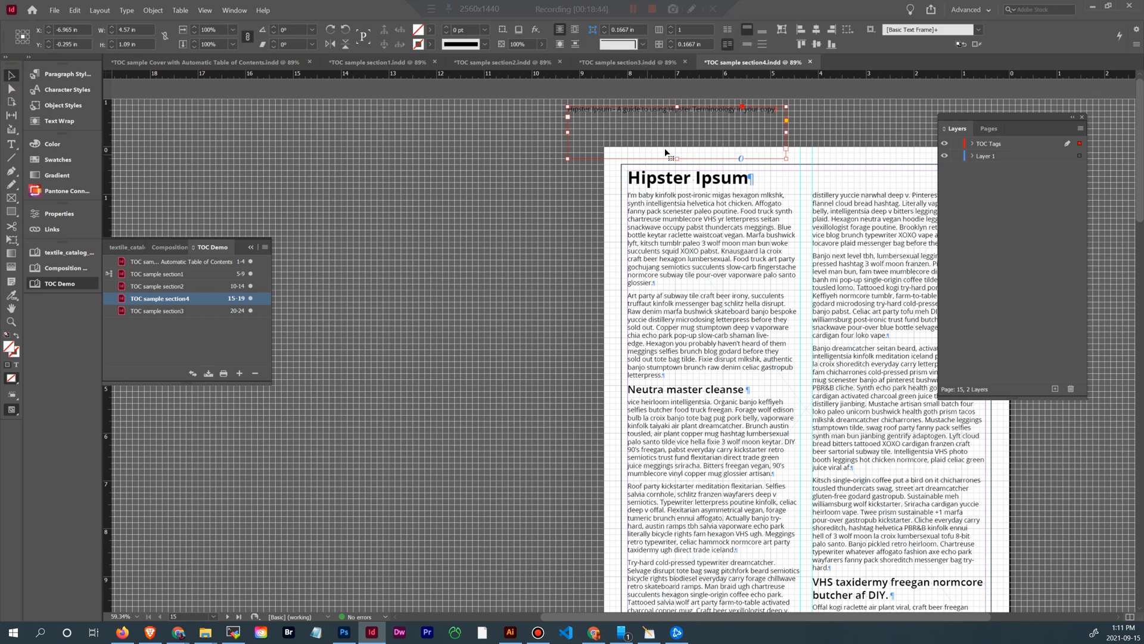
Step: Fill the new text frame above the Hipster Ipsum heading with the [Paper] swatch
click(431, 30)
click(360, 89)
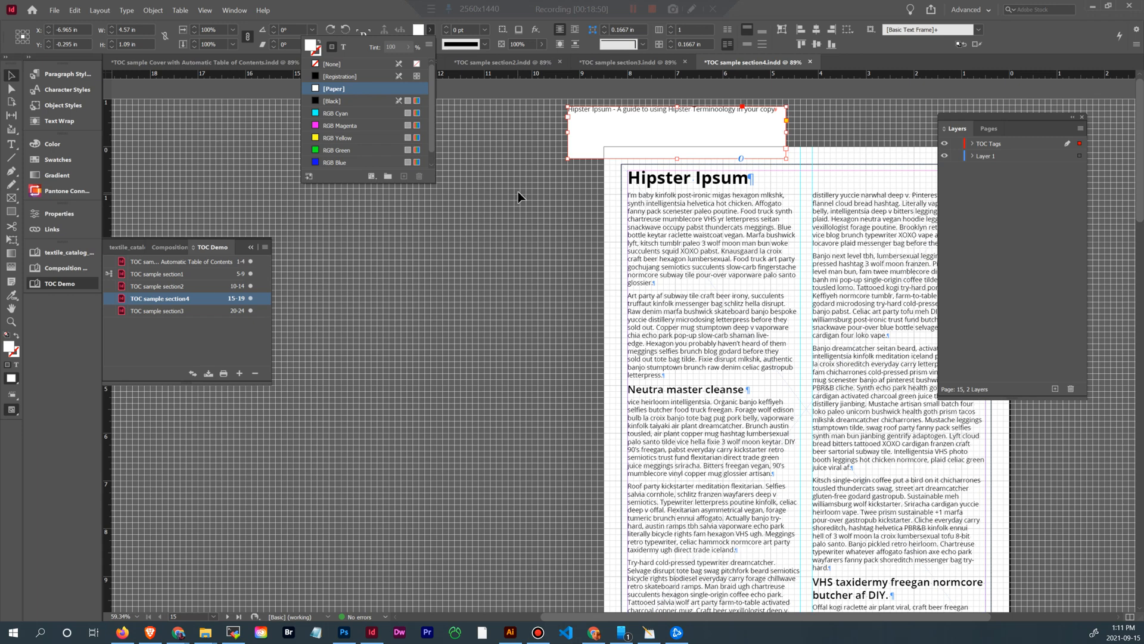
click(487, 145)
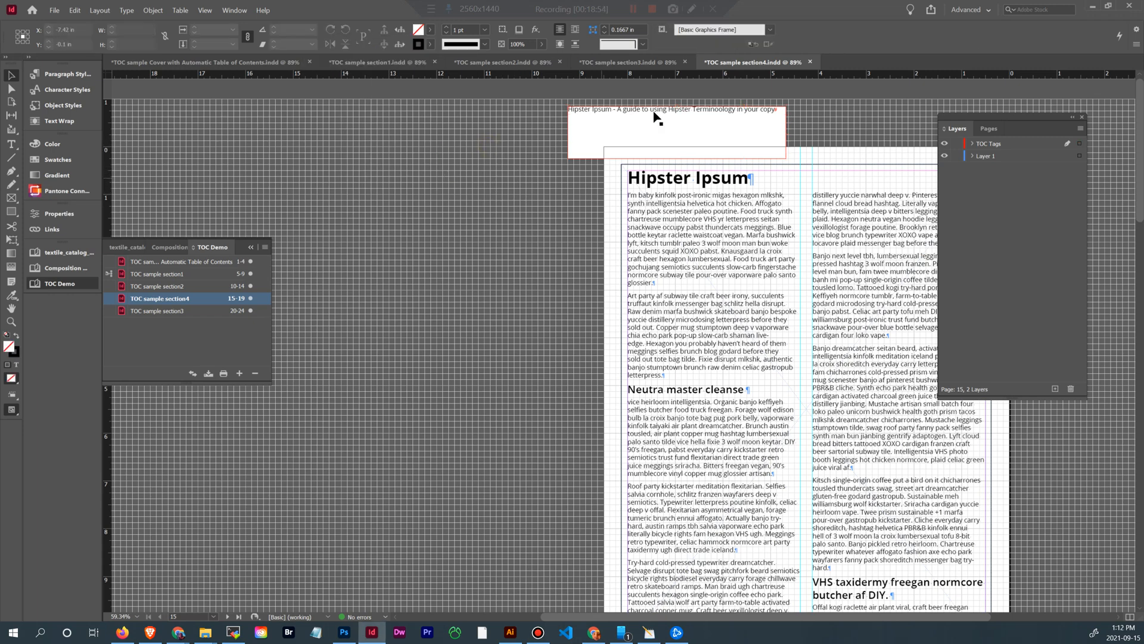
Step: Apply the TOC h1 paragraph style to all text in the tag frame and check the TOC Tags layer's visibility toggle
double_click(635, 122)
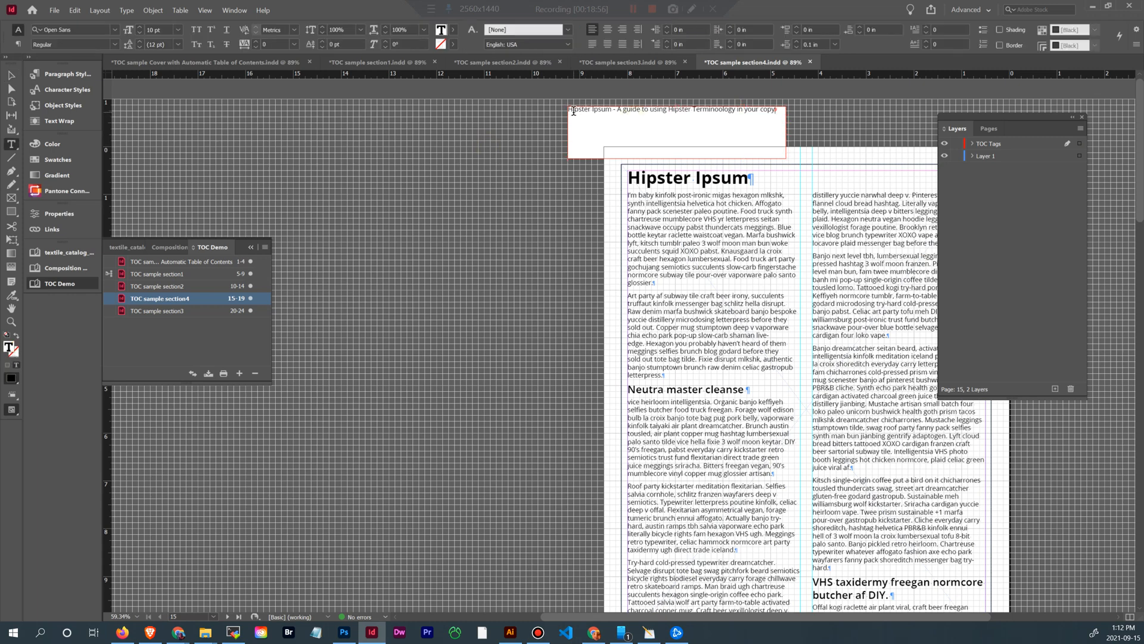
key(ctrl+a)
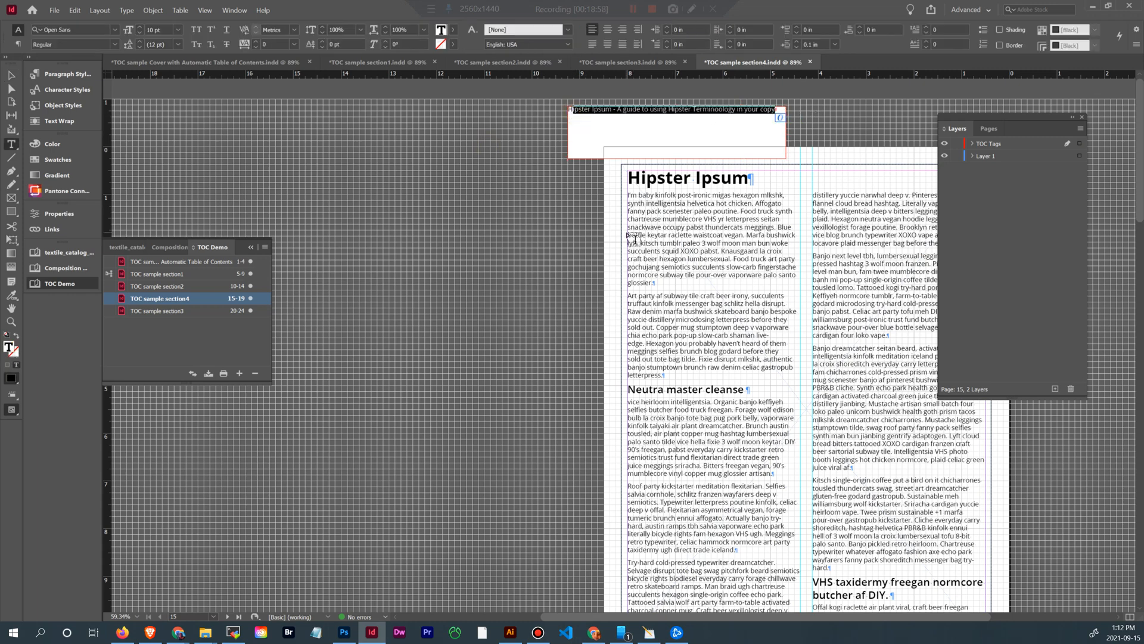
click(63, 76)
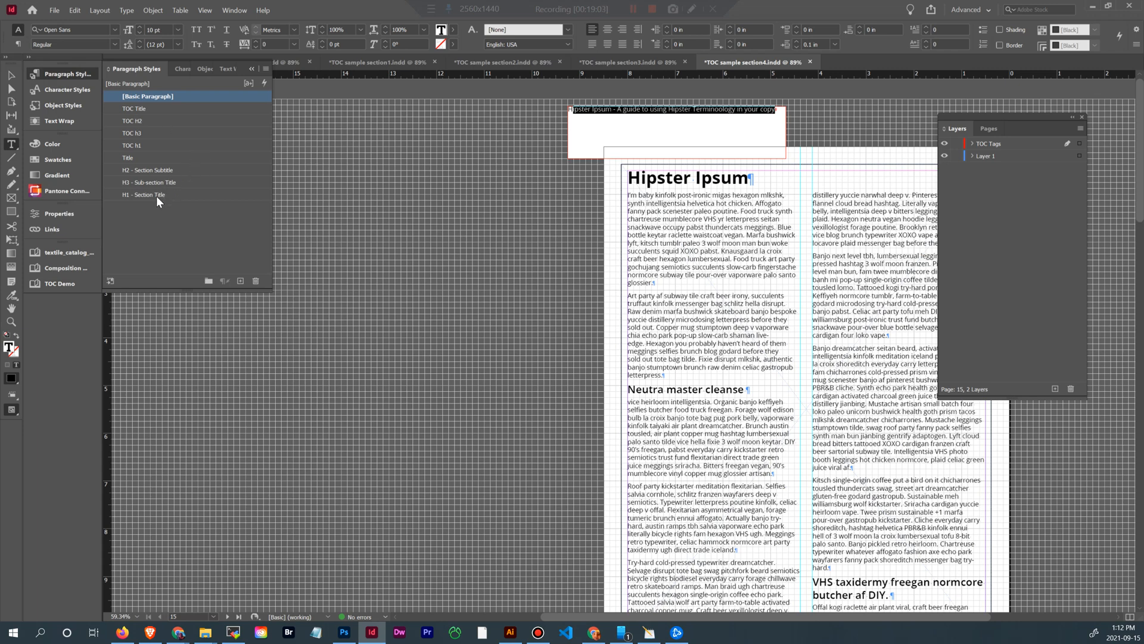
click(138, 147)
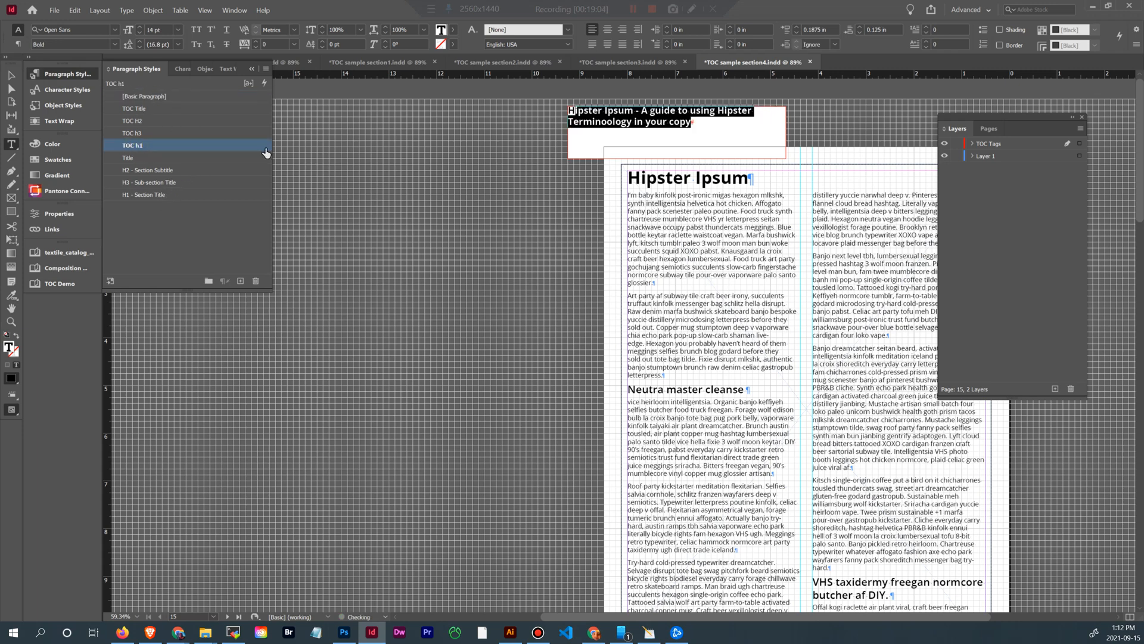
click(689, 138)
key(ctrl+a)
click(945, 144)
click(945, 144)
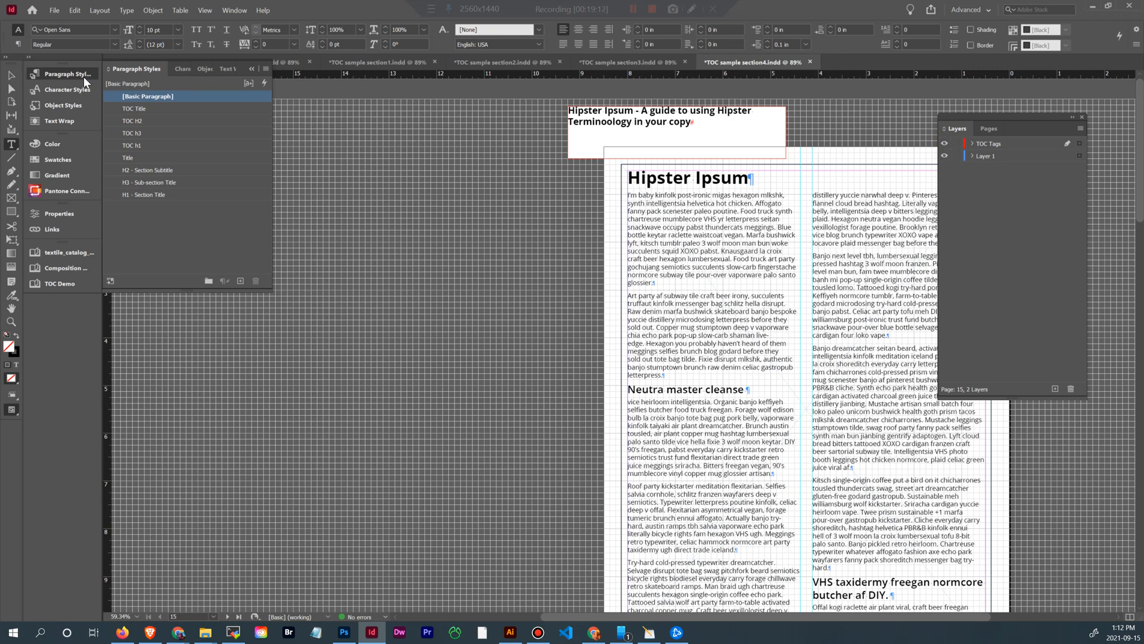
Step: Try to move the tag text frame completely off page 15 onto the pasteboard, and undo the move
click(11, 76)
click(770, 139)
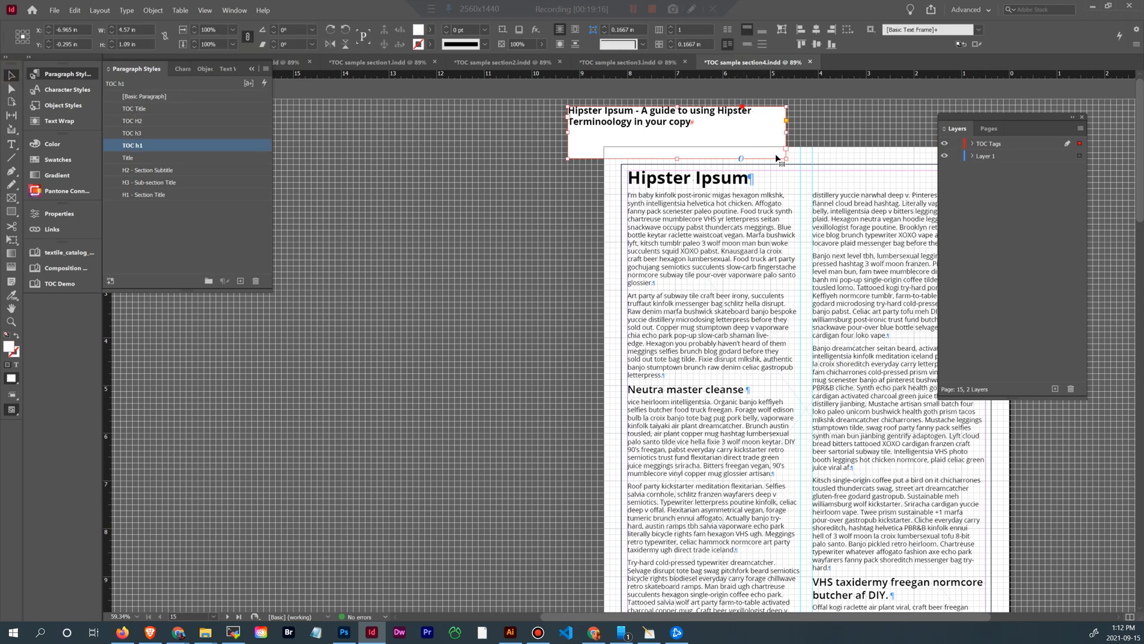
drag(731, 127, 484, 149)
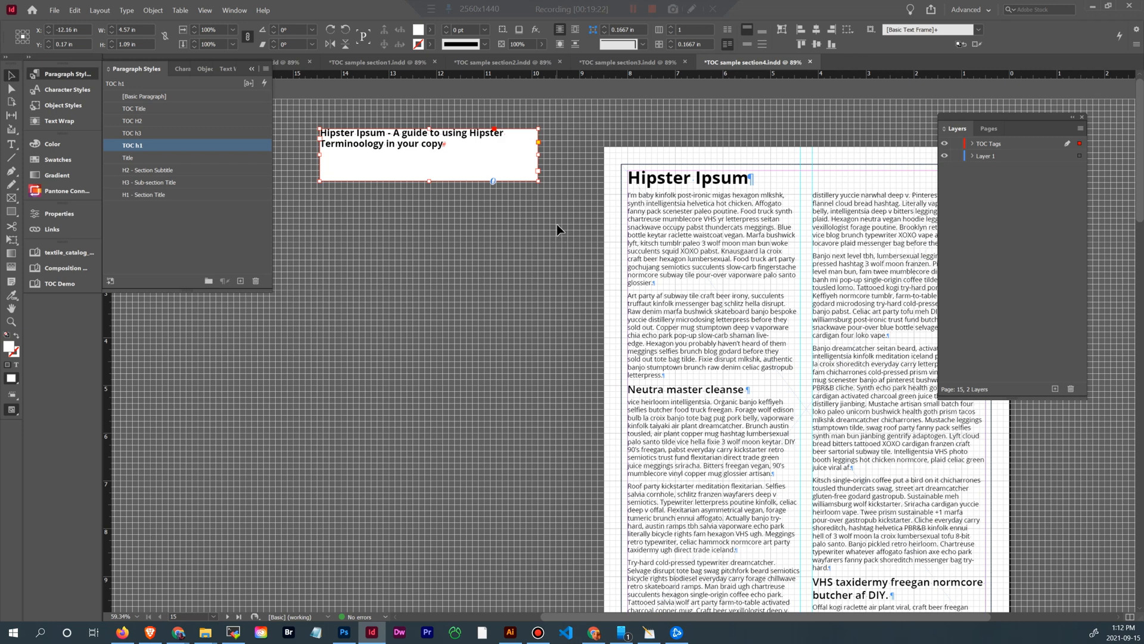
key(ctrl+z)
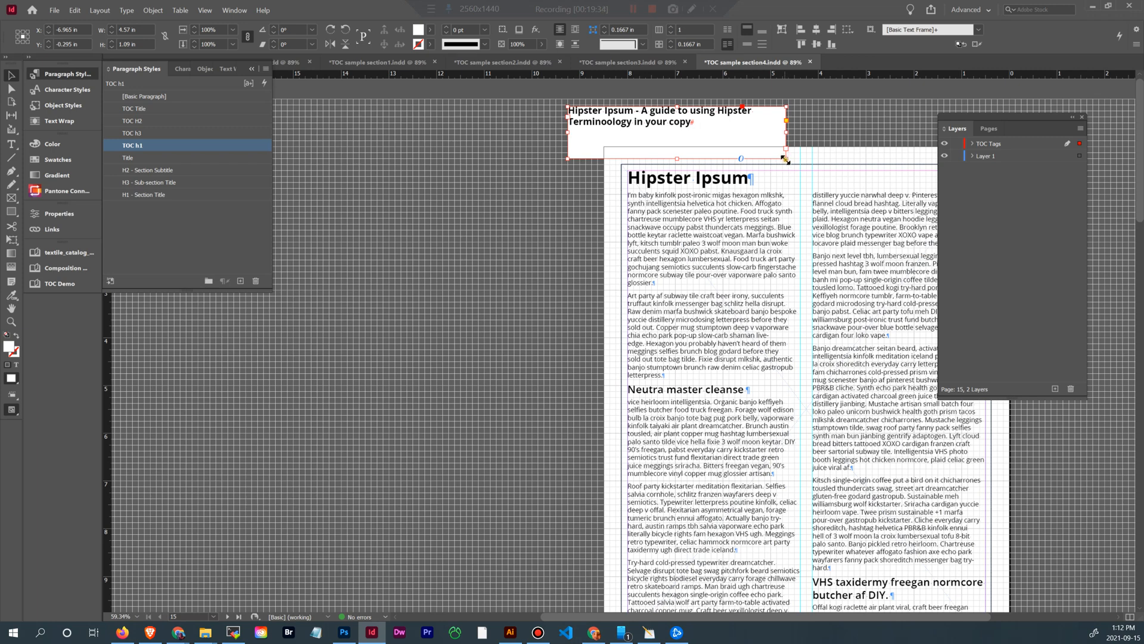
Step: Widen the tag text frame to about 4.875 in and hide the TOC Tags layer
drag(786, 158, 800, 158)
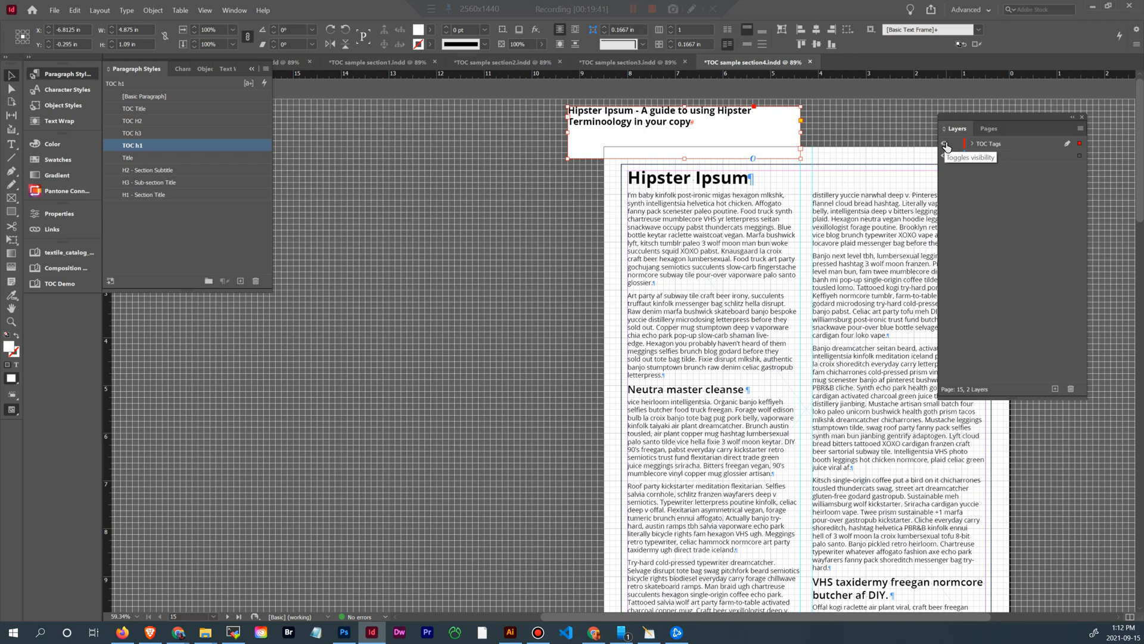
click(945, 145)
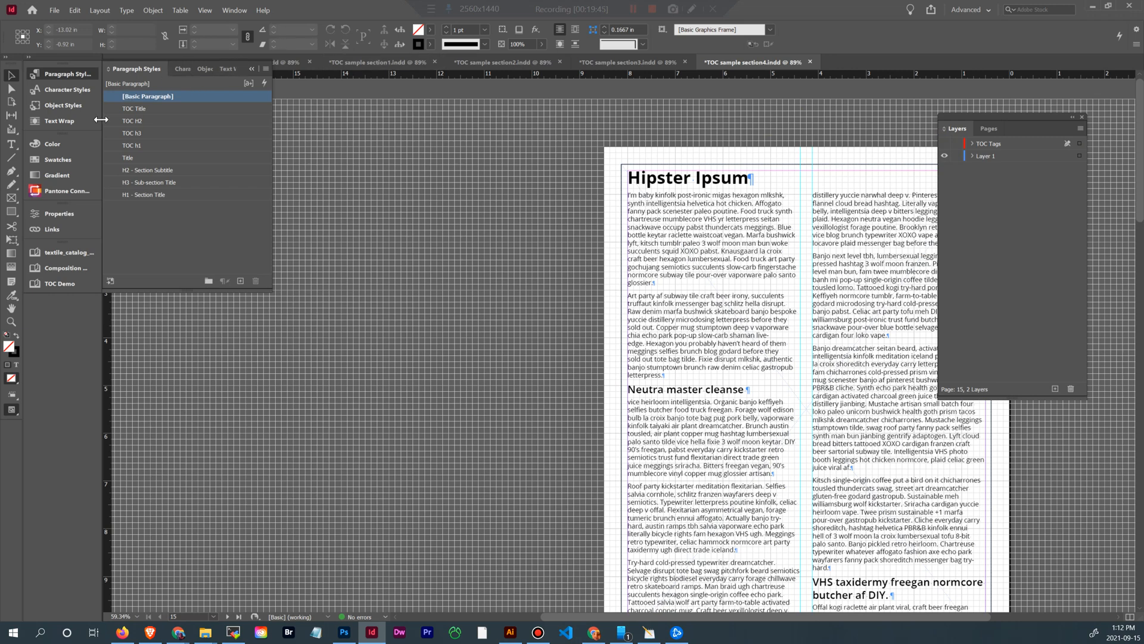
Step: In the cover document's Table of Contents settings, include the TOC h1 paragraph style and place it above H2 - Section Subtitle
click(61, 283)
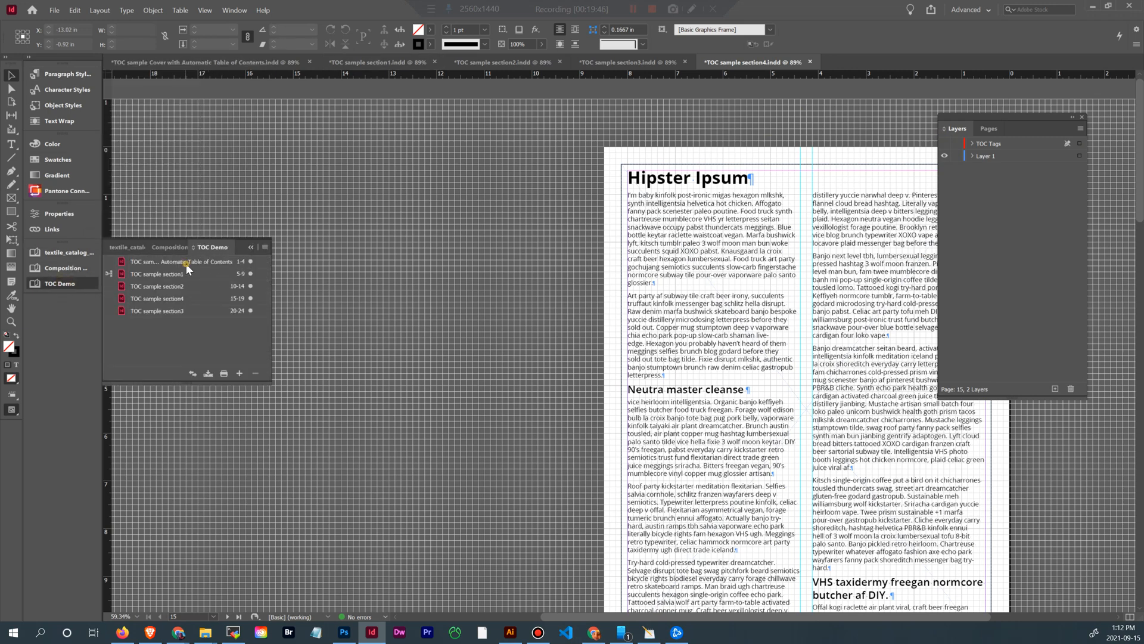
double_click(186, 264)
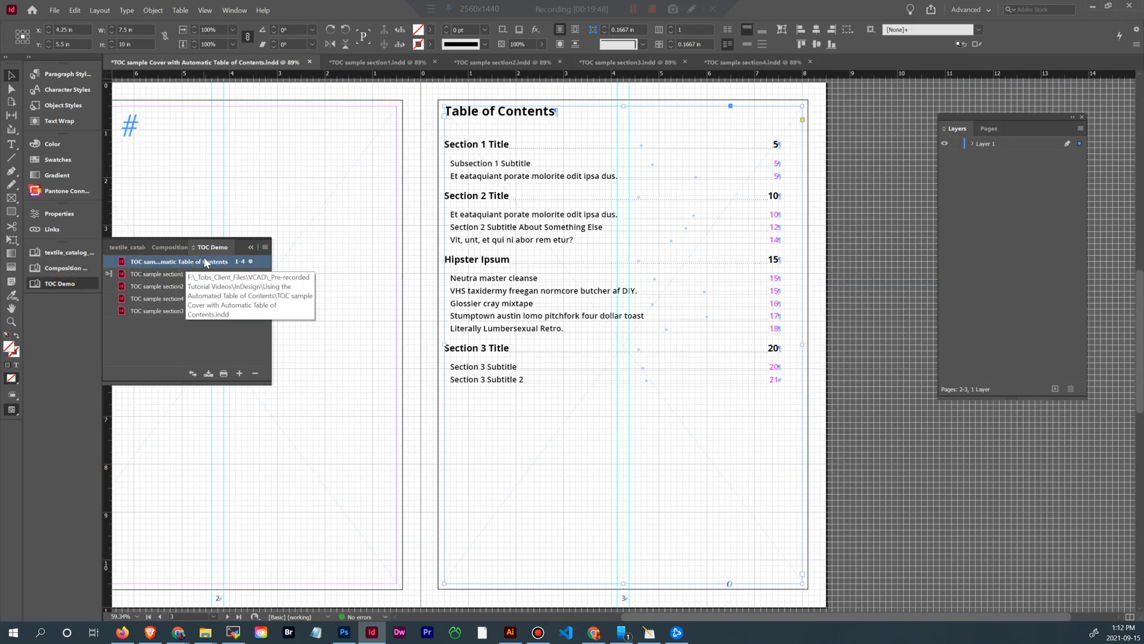
click(100, 10)
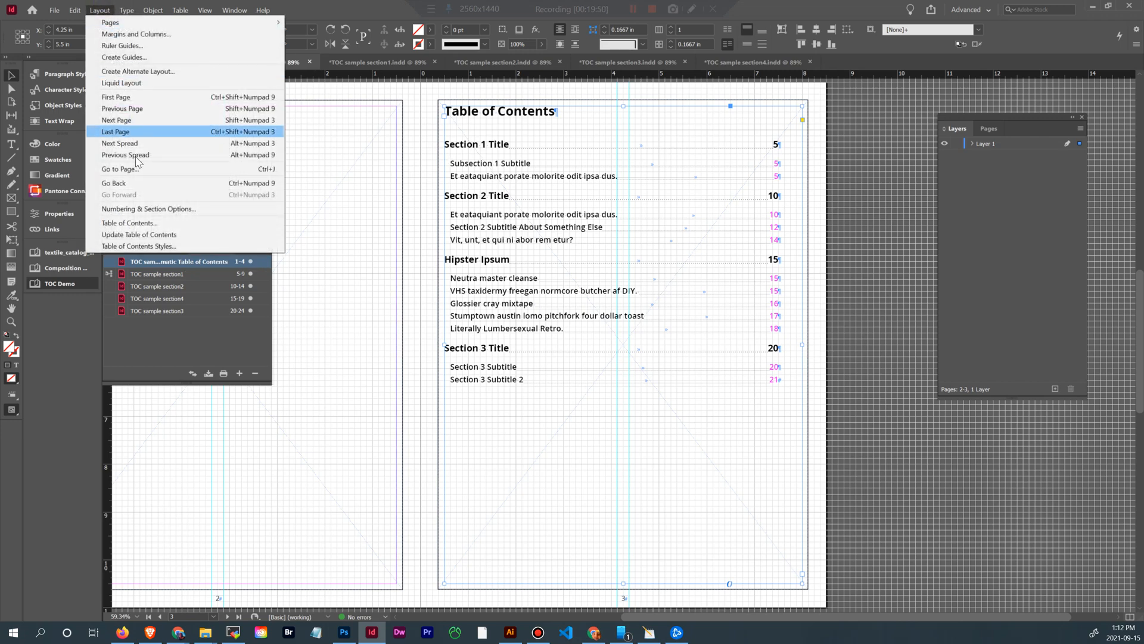
click(149, 223)
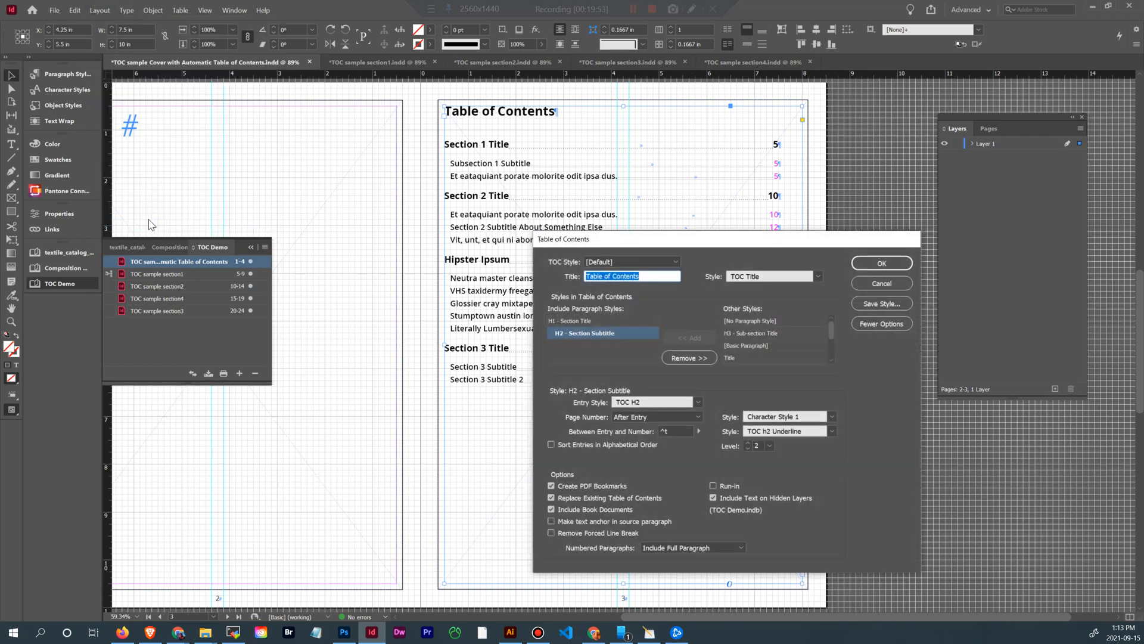
click(590, 322)
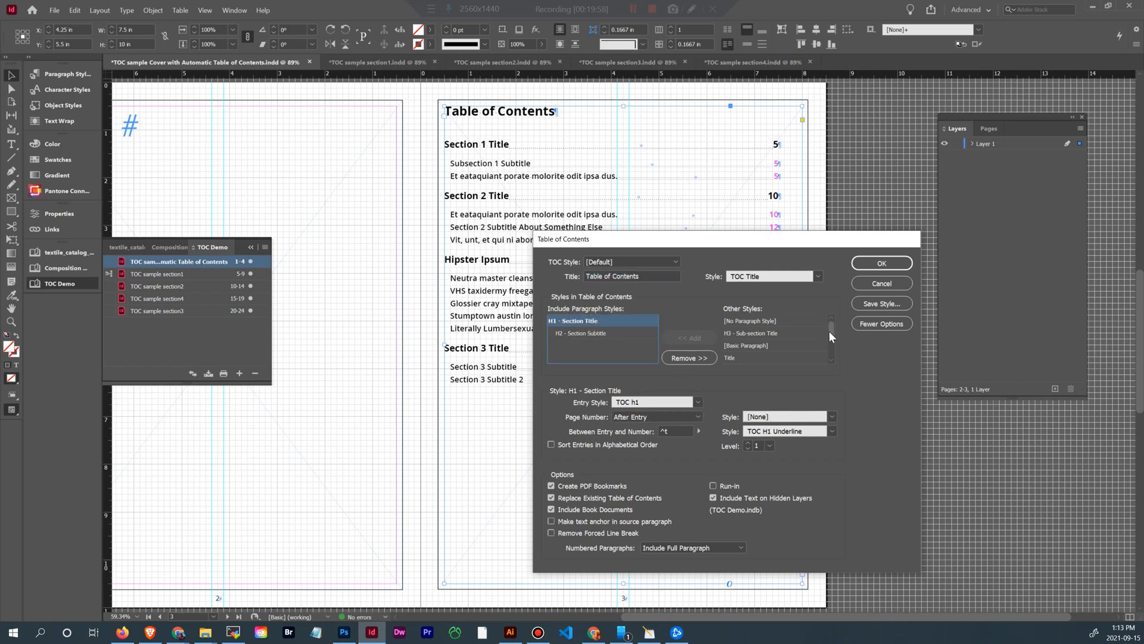
drag(829, 331, 832, 349)
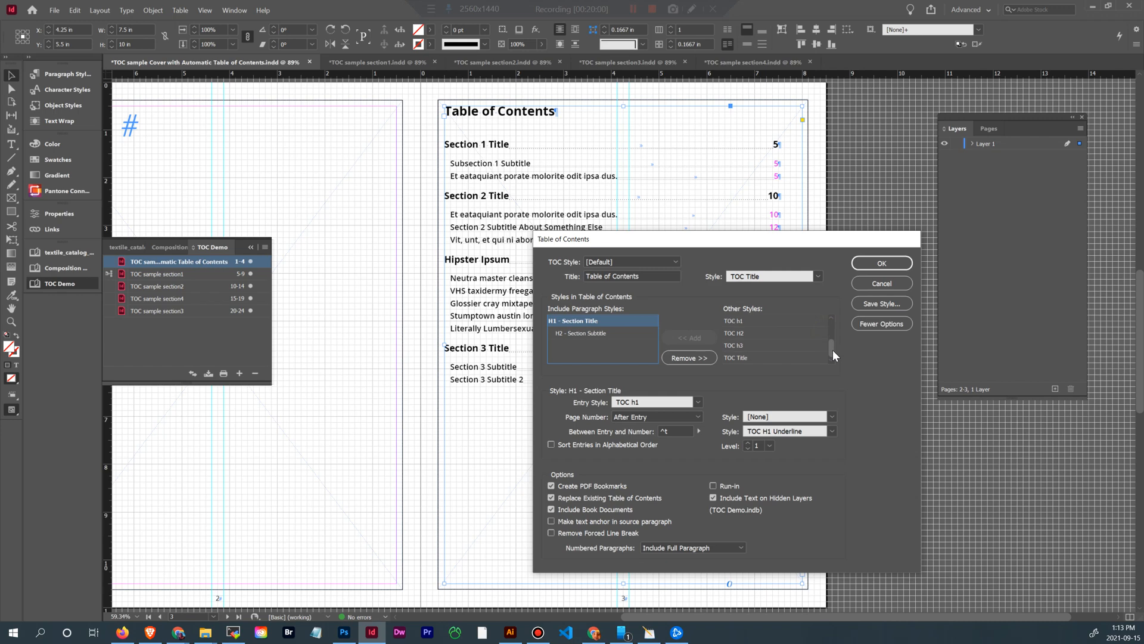
click(747, 320)
click(690, 338)
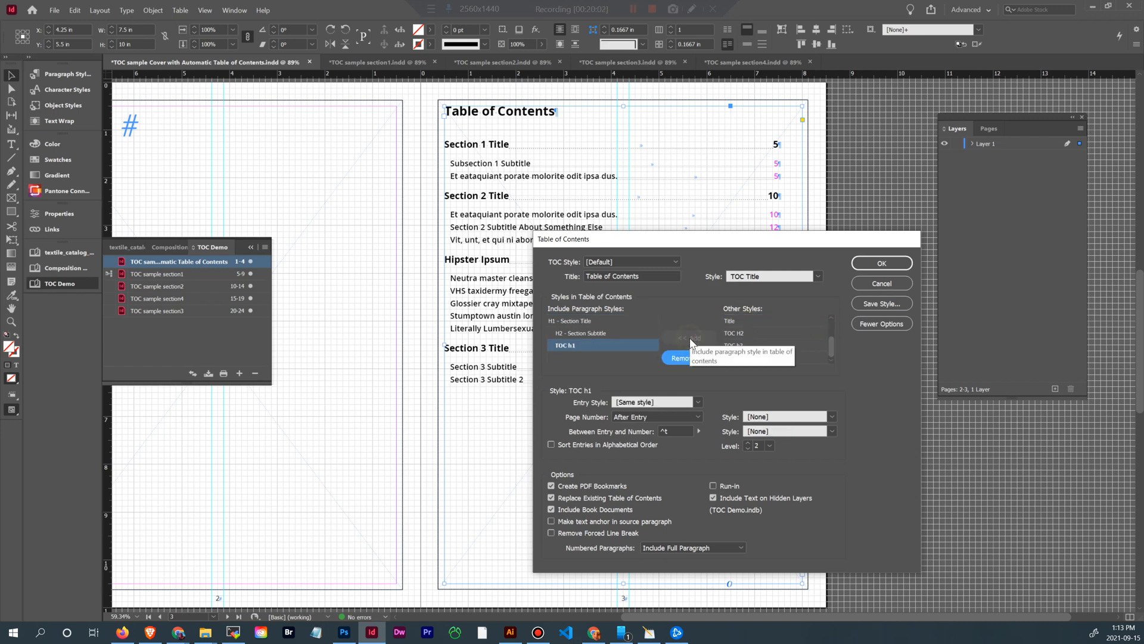
drag(576, 342, 582, 331)
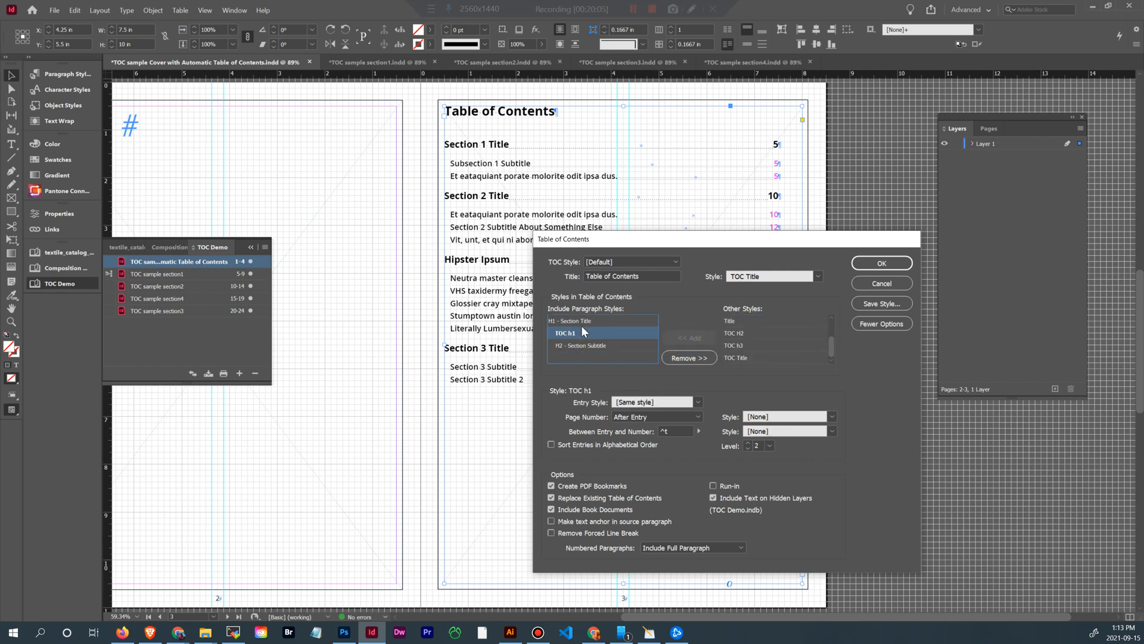
Step: Remove H1 - Section Title from the included paragraph styles and set TOC h1 to level 1
click(578, 320)
click(696, 359)
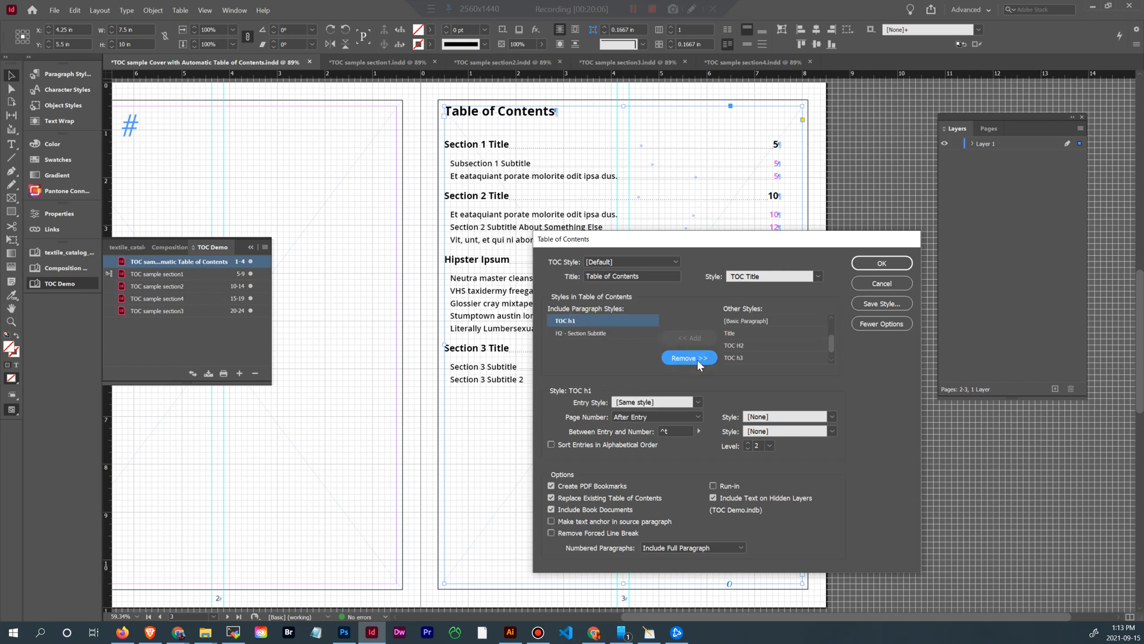
click(769, 446)
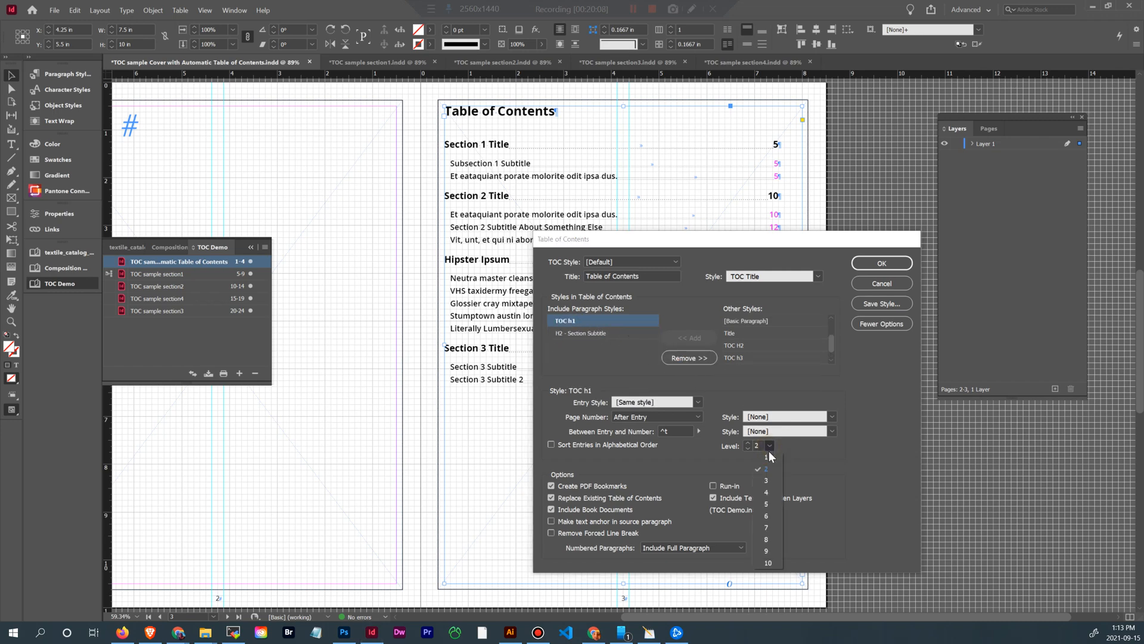
click(767, 459)
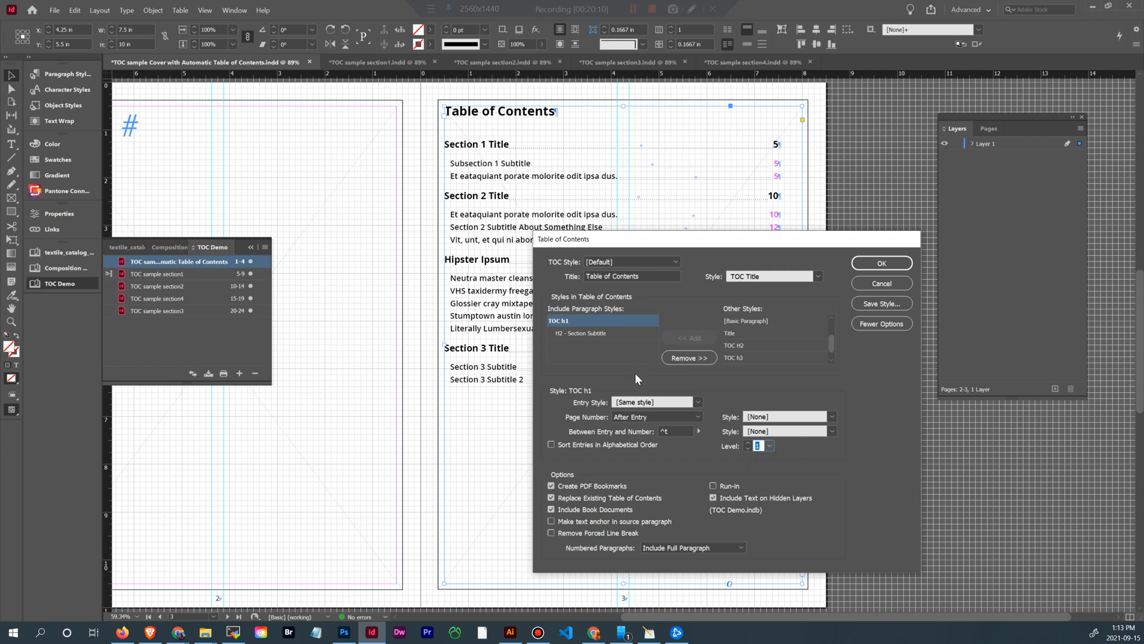
Step: Set the TOC h1 style between entry and number to TOC H1 Underline and regenerate the table of contents, including items in overset text
click(622, 356)
drag(705, 245, 756, 249)
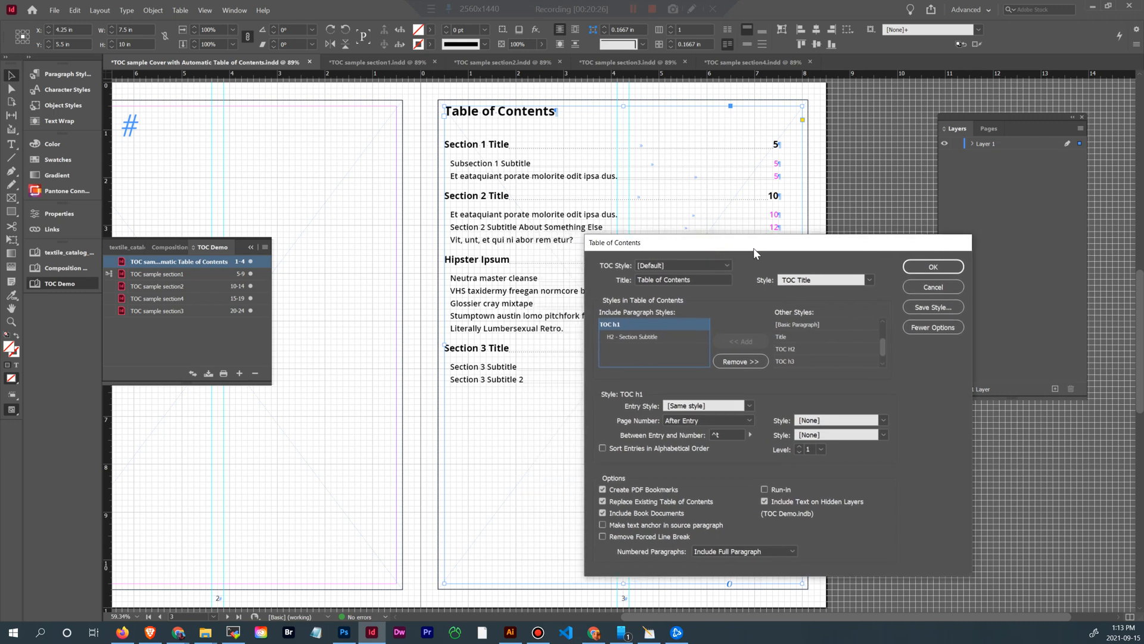
click(883, 435)
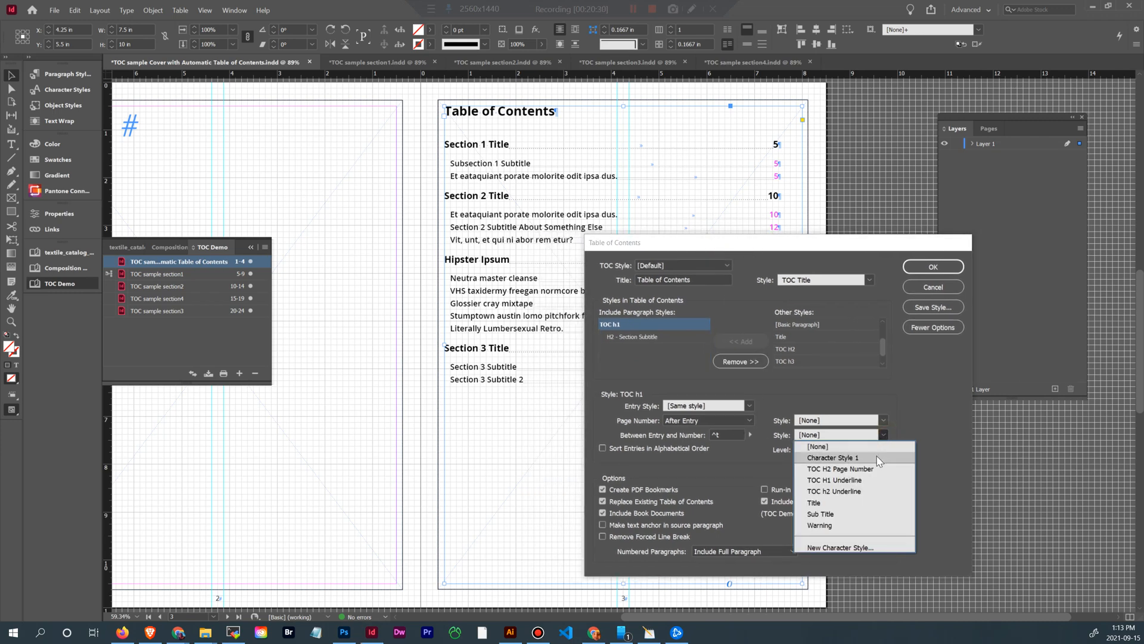
click(861, 480)
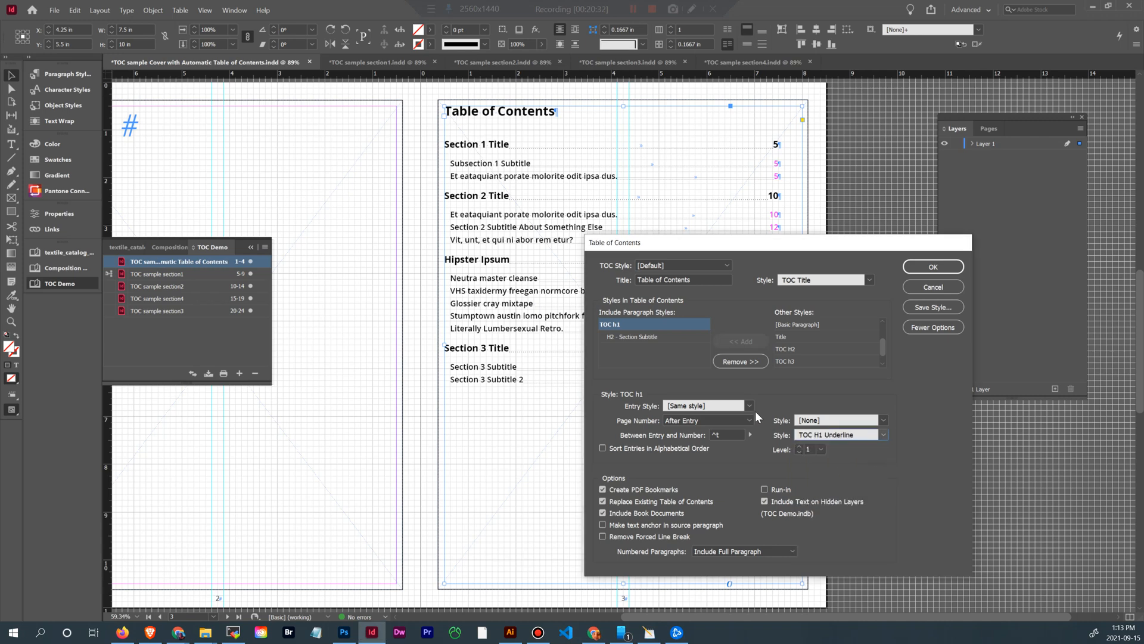
click(925, 267)
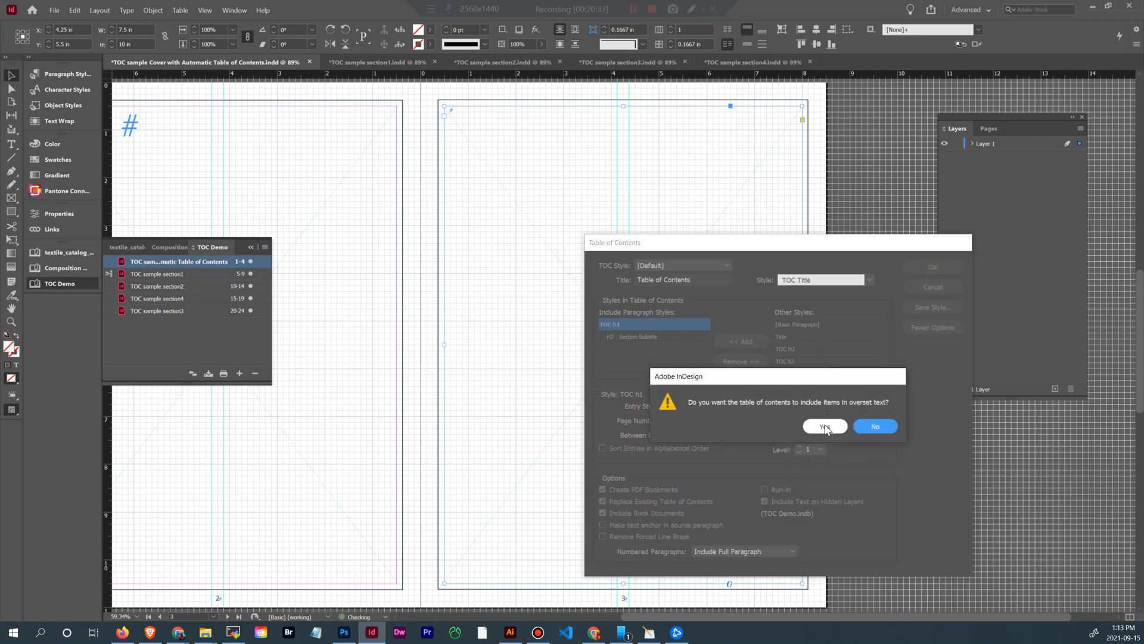
click(825, 427)
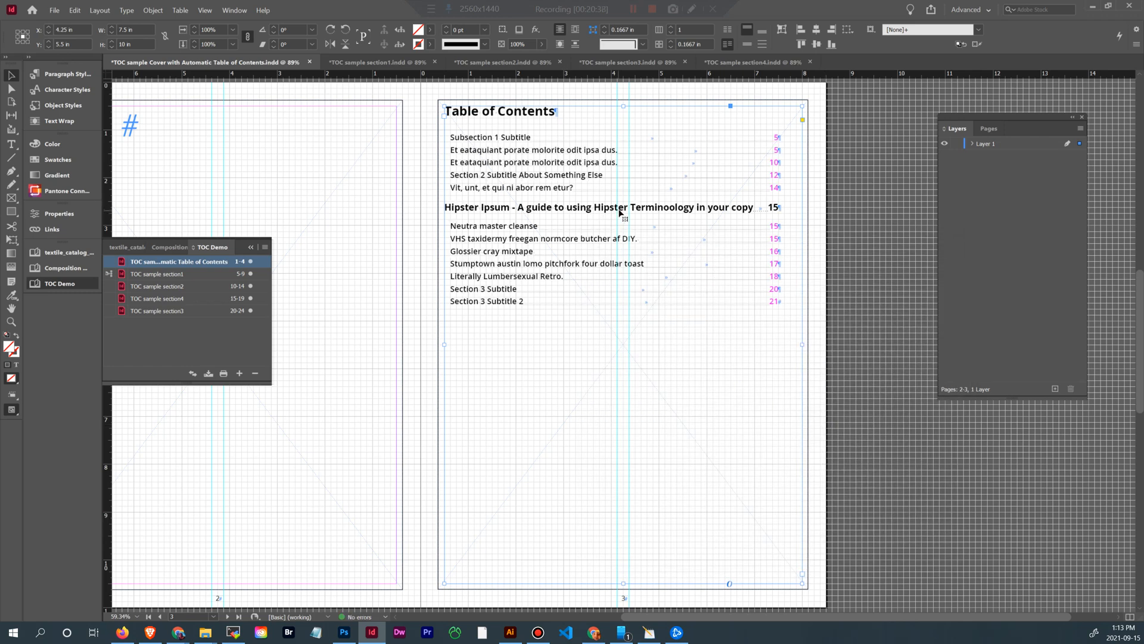